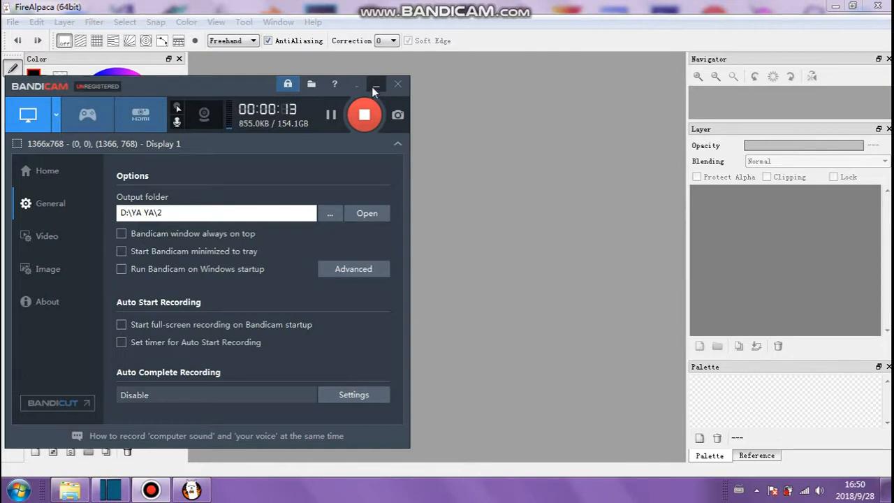
pyautogui.click(376, 85)
pyautogui.click(95, 21)
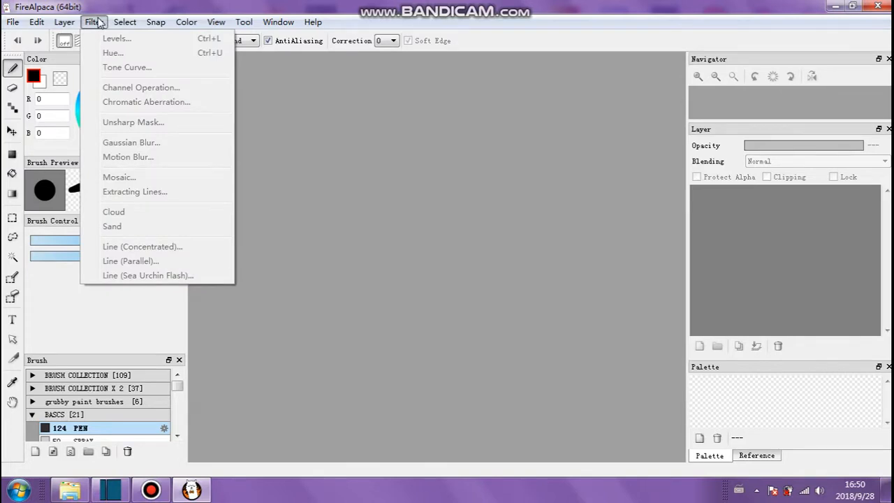
pyautogui.click(98, 22)
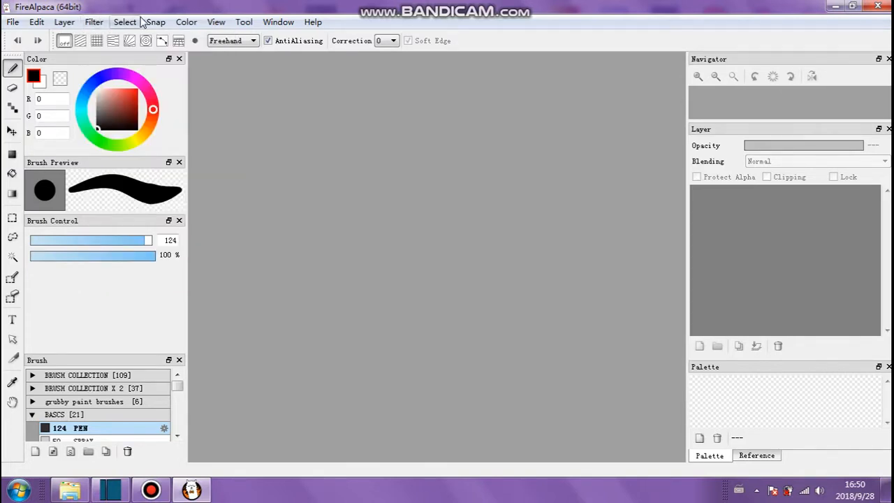
pyautogui.click(137, 23)
pyautogui.click(136, 24)
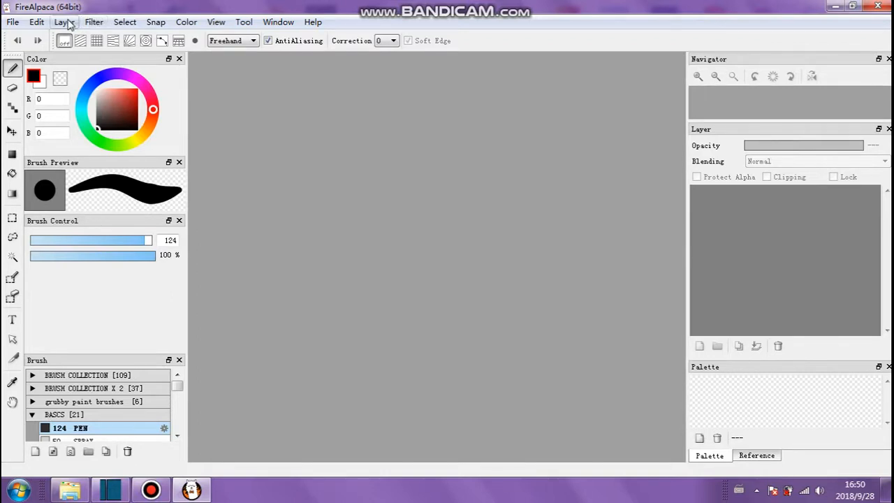
pyautogui.click(12, 21)
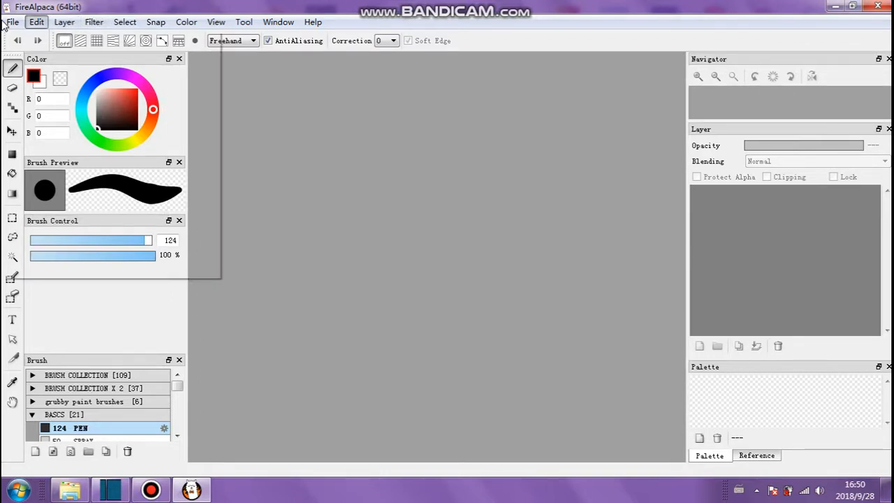
pyautogui.click(55, 6)
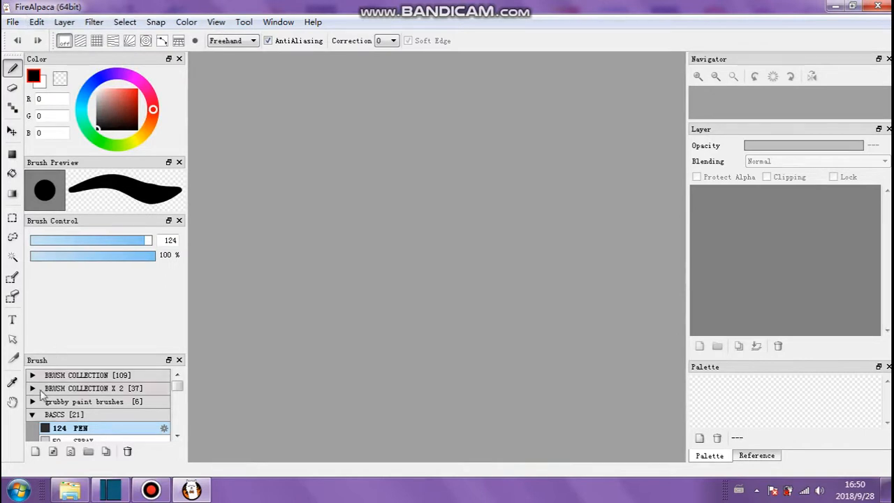
# - Look through the tutorial video files in the D:\YA YA folder, including FIREALPACA TUTORIAL 1 and FIREALPACA TUTORIAL 2
pyautogui.click(59, 492)
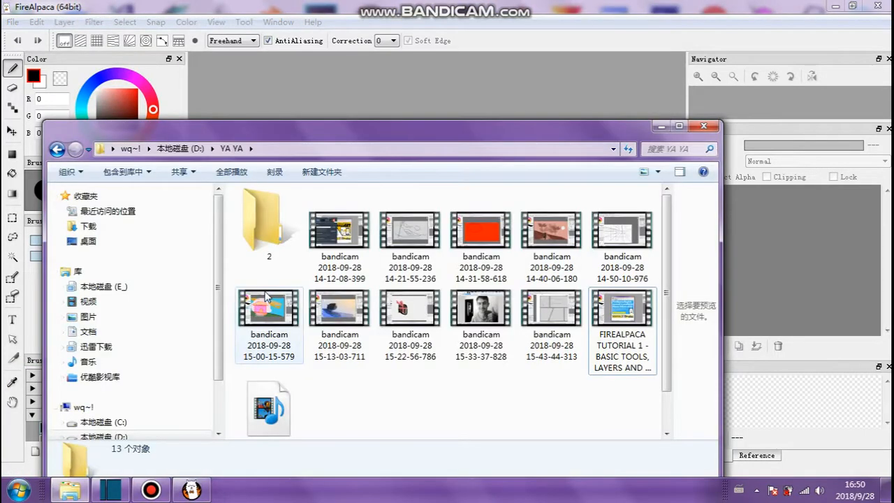
pyautogui.moveTo(399, 129); pyautogui.dragTo(307, 51)
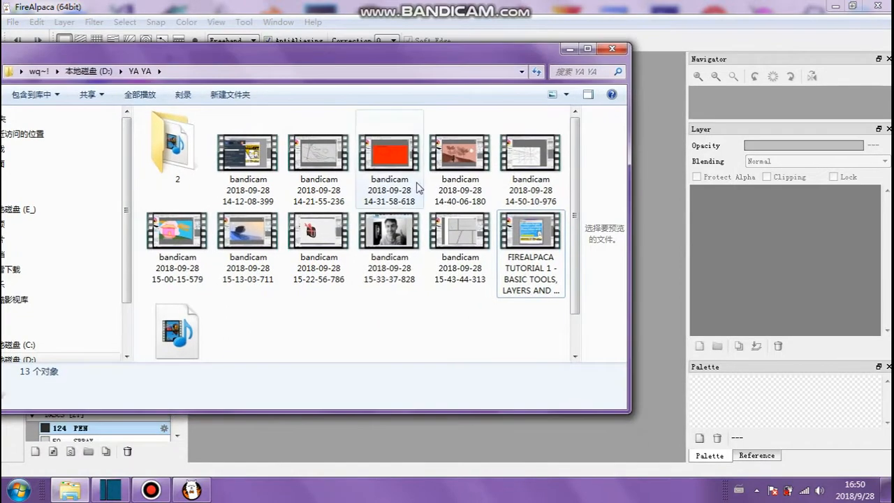
pyautogui.click(551, 288)
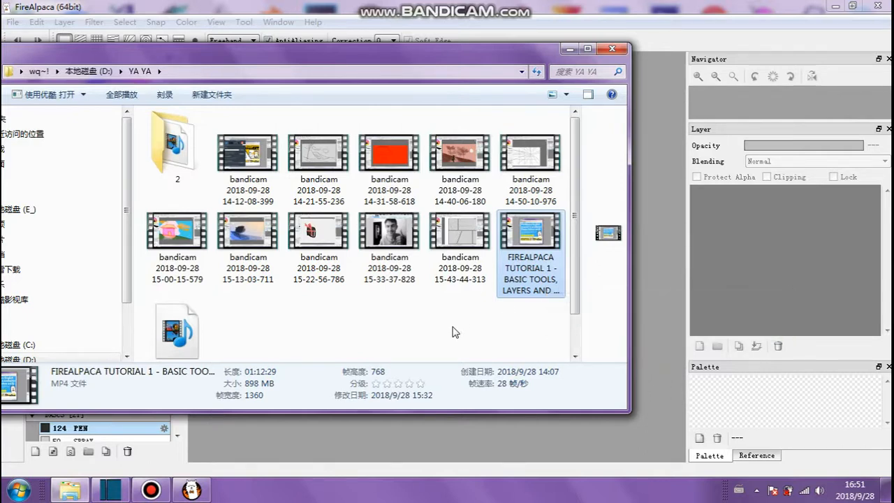
pyautogui.click(452, 327)
pyautogui.moveTo(573, 259); pyautogui.dragTo(574, 300)
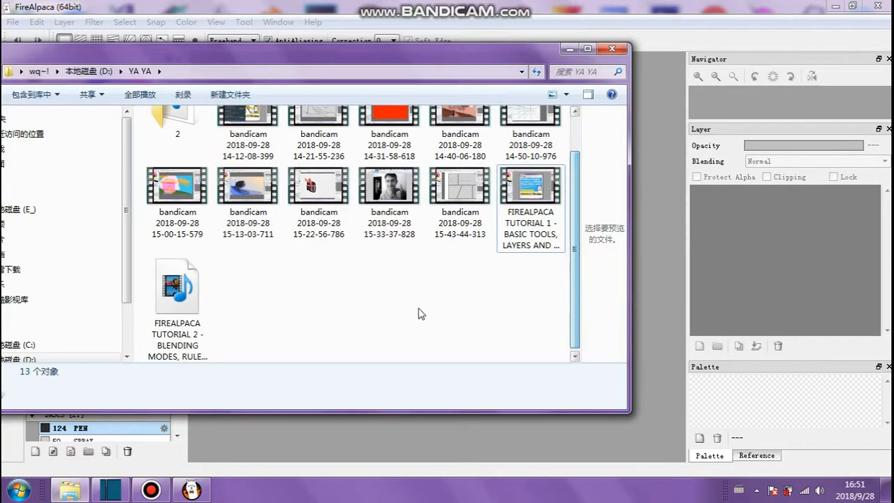
pyautogui.click(198, 320)
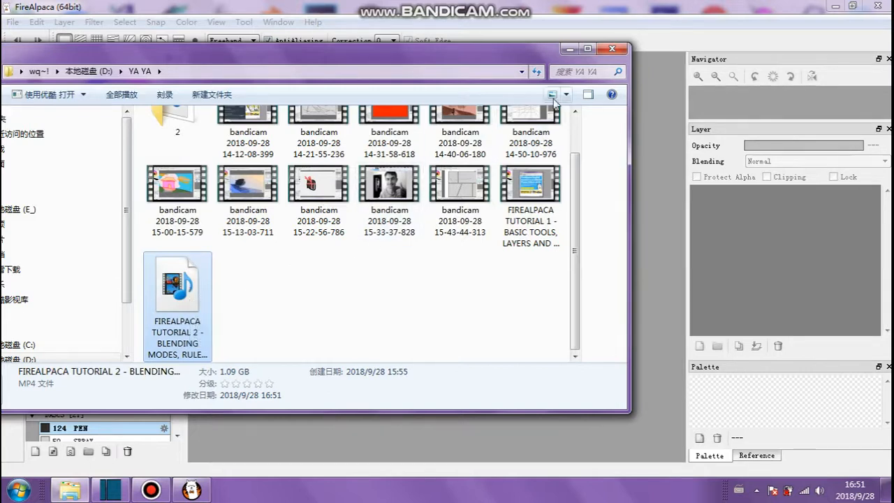
pyautogui.click(569, 50)
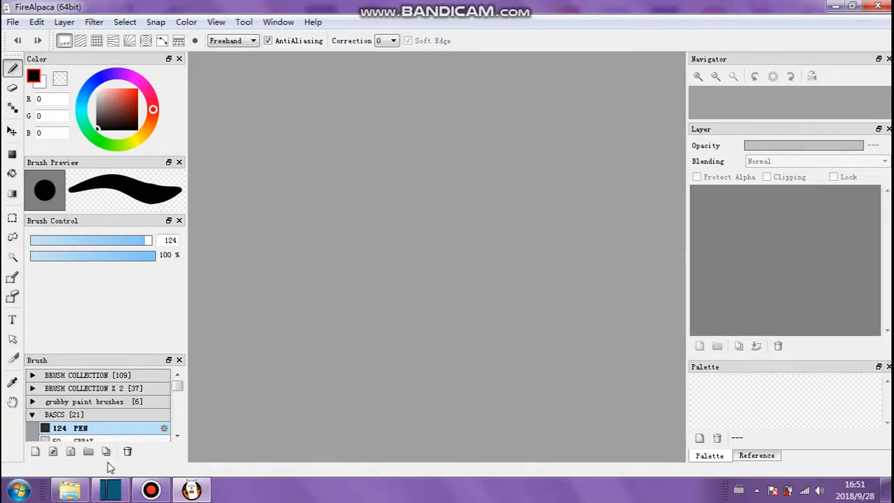
# - Switch to Shotcut to check the FIREALPACA TUTORIAL 2 export job, dismissing the Windows colour scheme prompt
pyautogui.click(110, 490)
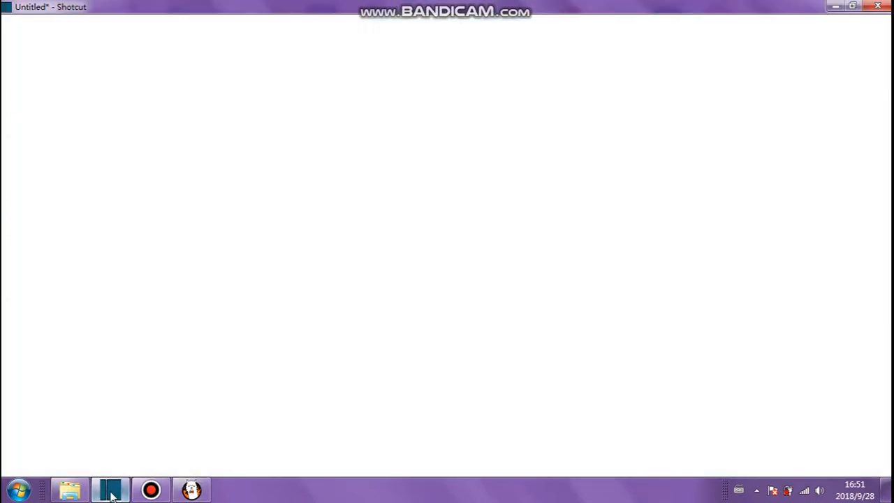
pyautogui.click(834, 6)
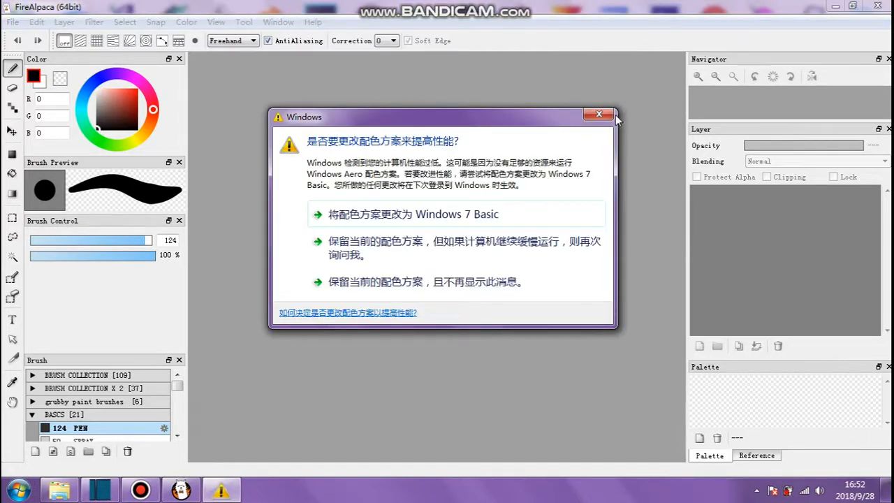
pyautogui.click(602, 115)
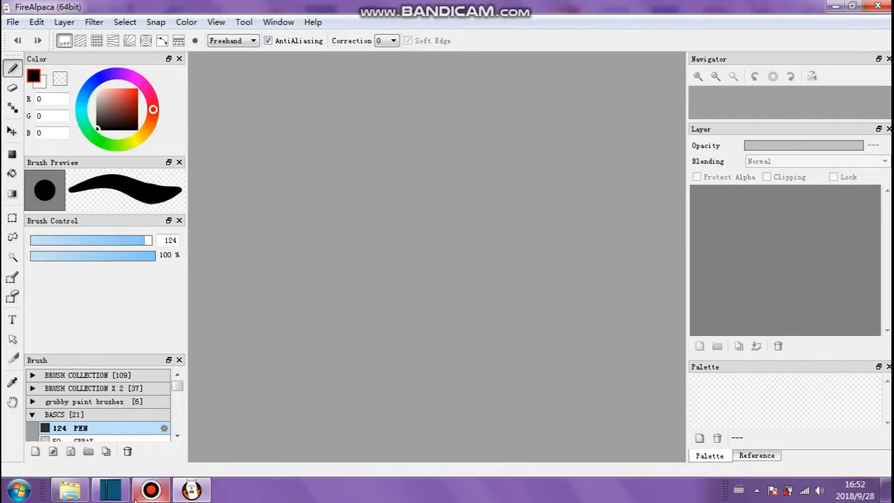
pyautogui.click(148, 490)
pyautogui.click(112, 493)
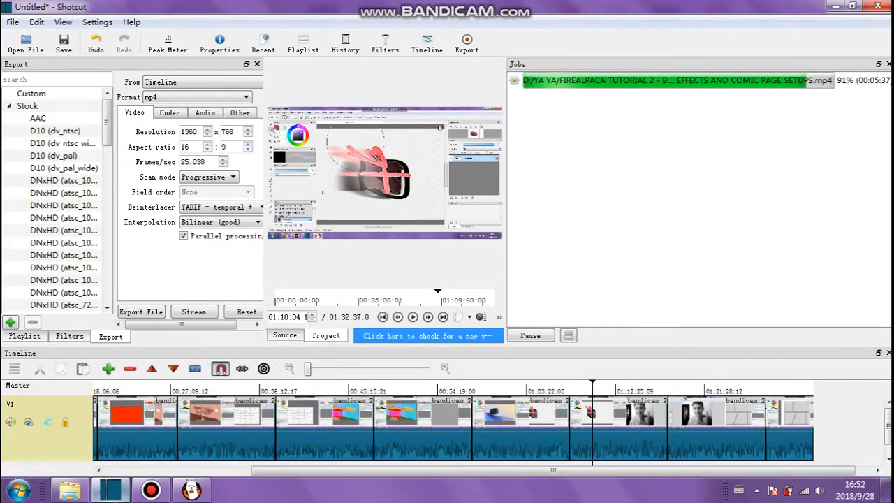
pyautogui.click(114, 498)
pyautogui.click(155, 495)
pyautogui.click(157, 495)
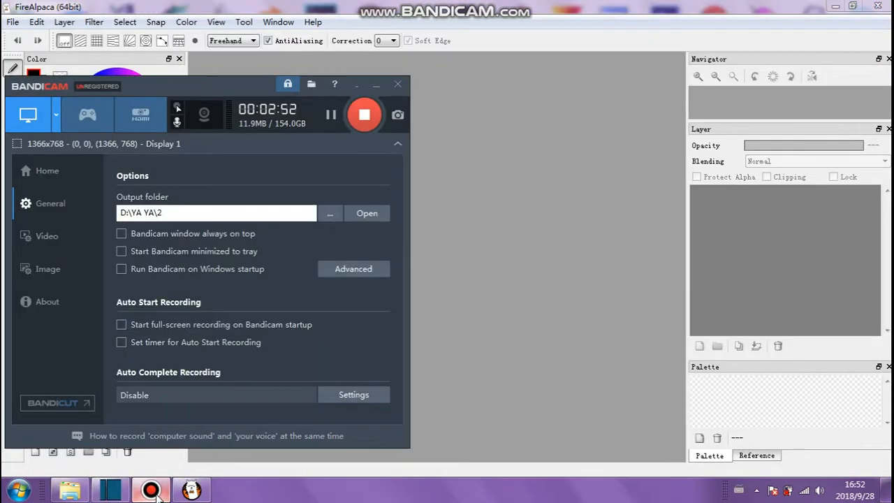
pyautogui.click(152, 491)
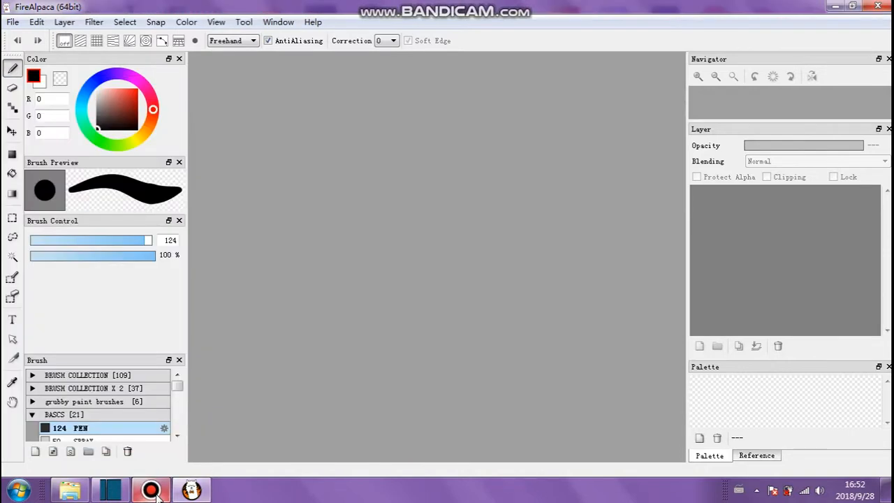
pyautogui.click(199, 493)
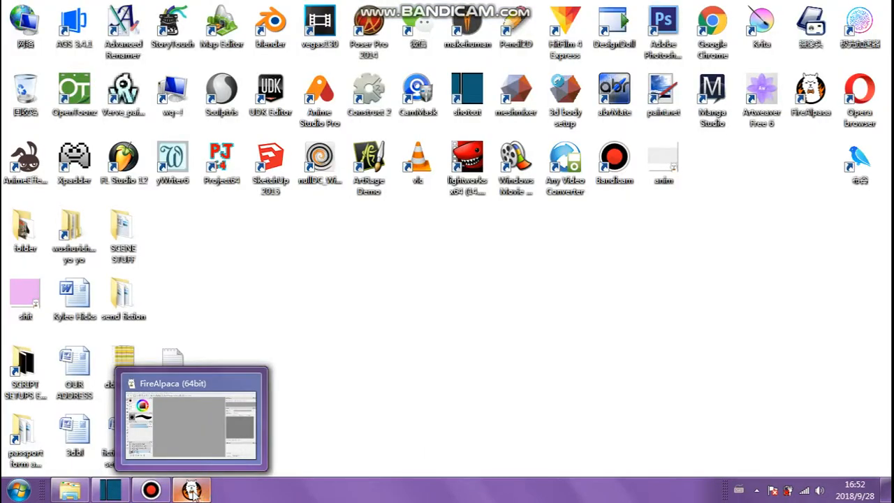
pyautogui.click(151, 491)
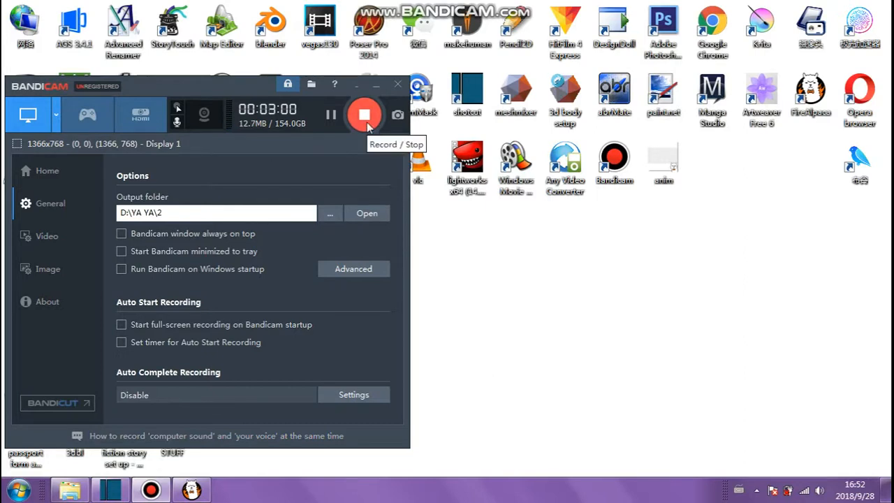
pyautogui.click(365, 115)
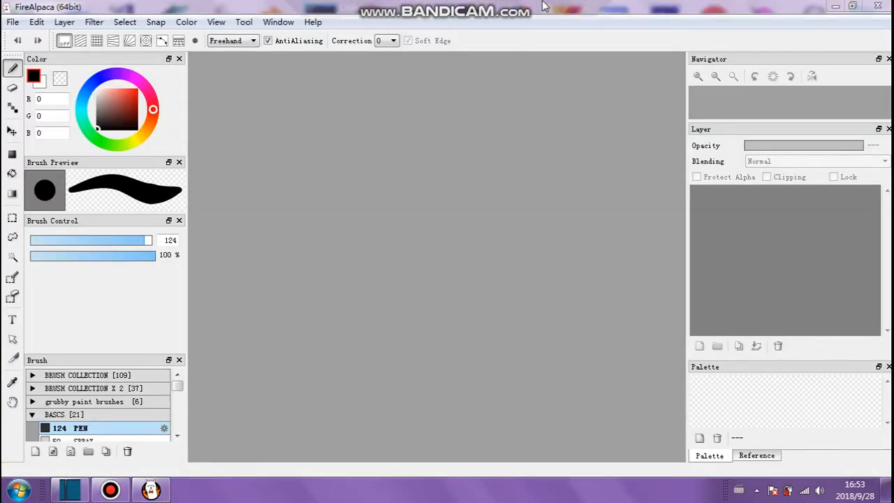
# - Create a new standard image of 2965 × 1599 pixels at 350 dpi with a transparent background
pyautogui.moveTo(534, 6)
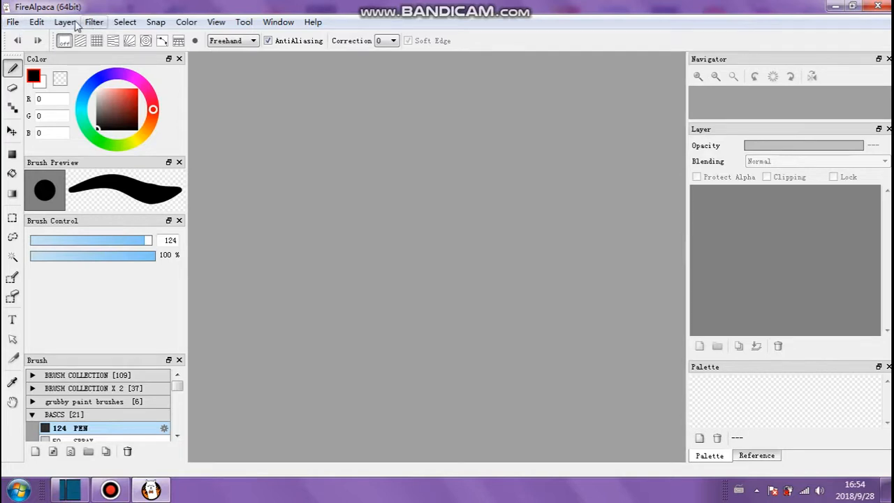
pyautogui.click(13, 21)
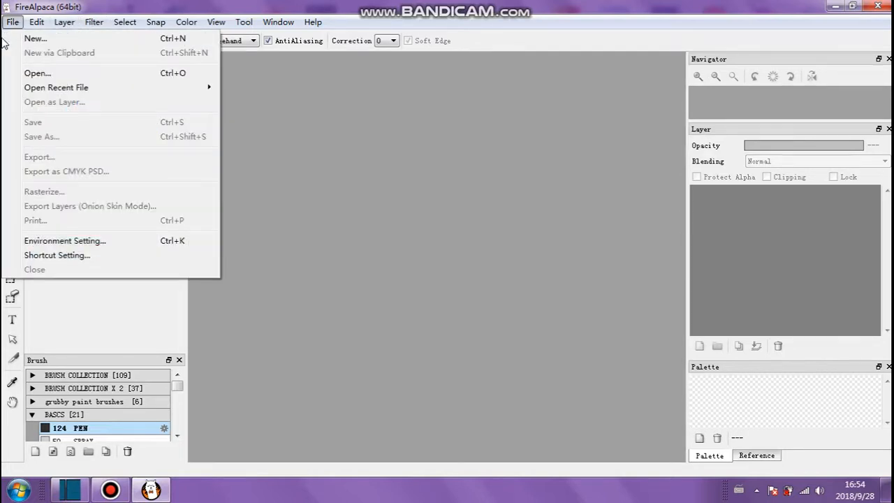
pyautogui.click(7, 39)
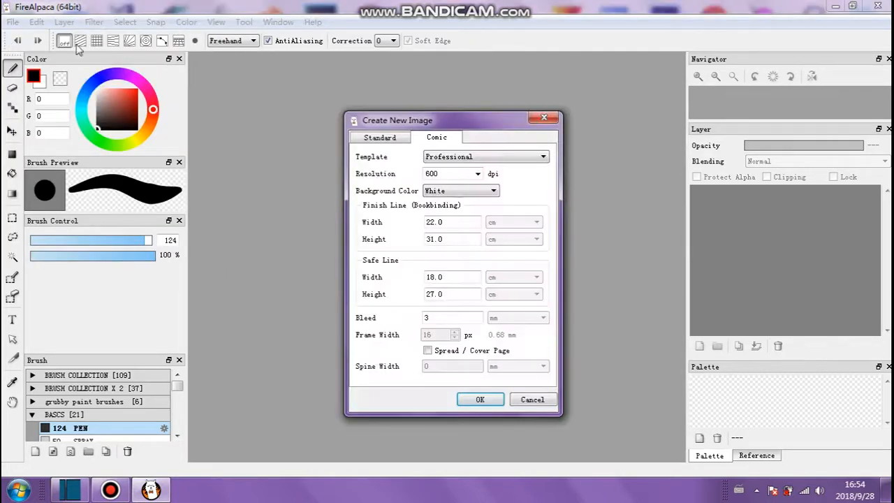
pyautogui.click(373, 139)
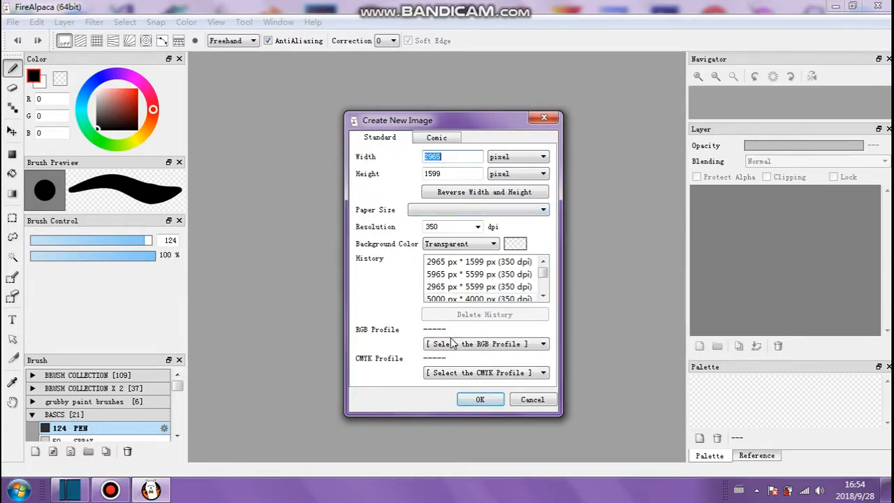
pyautogui.click(480, 400)
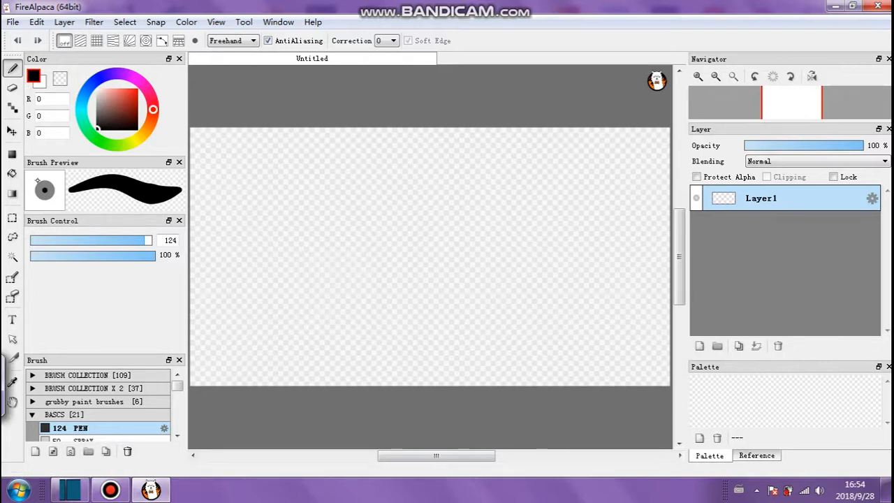
# - Set the pen size to 13.1 and draw two round cartoon eyes with small pupils near the canvas centre
pyautogui.click(63, 240)
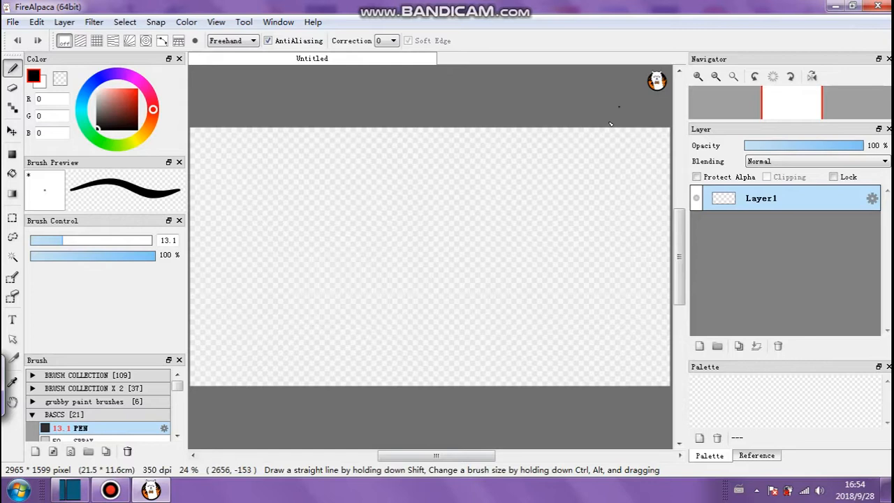
pyautogui.click(374, 244)
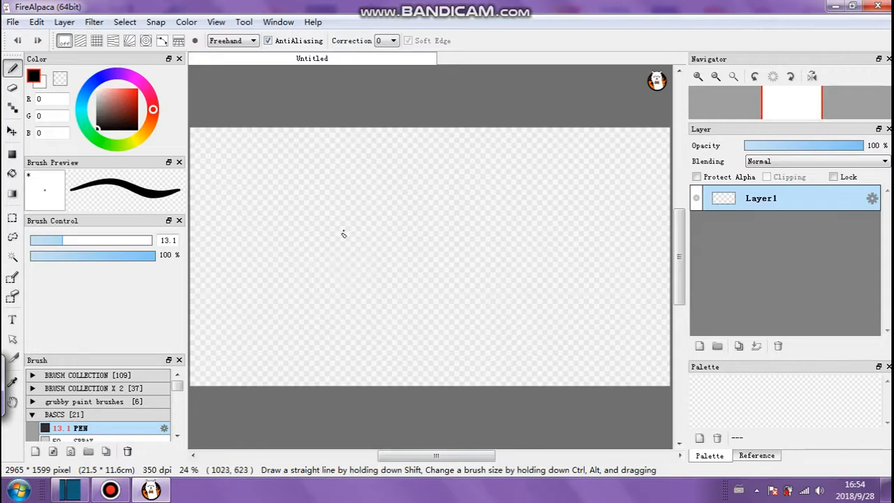
pyautogui.moveTo(349, 246)
pyautogui.mouseDown()
pyautogui.moveTo(361, 223)
pyautogui.moveTo(361, 241)
pyautogui.moveTo(347, 238)
pyautogui.moveTo(402, 218)
pyautogui.moveTo(380, 241)
pyautogui.mouseUp()
pyautogui.hotkey('ctrl', 'z')
pyautogui.moveTo(391, 220)
pyautogui.mouseDown()
pyautogui.moveTo(423, 239)
pyautogui.moveTo(410, 248)
pyautogui.moveTo(398, 222)
pyautogui.mouseUp()
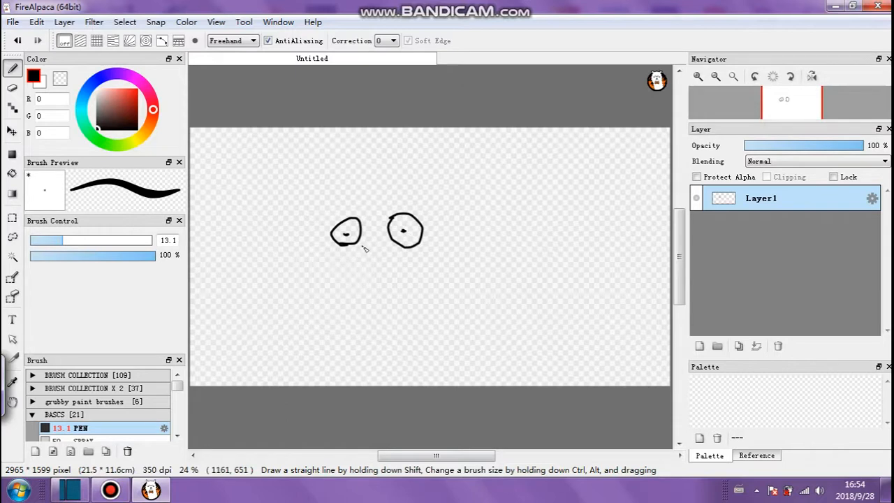
# - Draw a filled oval nose below the eyes and a rounded cat head outline with two pointed ears around them
pyautogui.moveTo(365, 250)
pyautogui.mouseDown()
pyautogui.moveTo(382, 251)
pyautogui.moveTo(366, 246)
pyautogui.mouseUp()
pyautogui.moveTo(314, 221)
pyautogui.mouseDown()
pyautogui.moveTo(408, 209)
pyautogui.moveTo(430, 198)
pyautogui.mouseUp()
pyautogui.moveTo(440, 235)
pyautogui.mouseDown()
pyautogui.moveTo(424, 265)
pyautogui.moveTo(359, 278)
pyautogui.moveTo(328, 265)
pyautogui.moveTo(323, 222)
pyautogui.mouseUp()
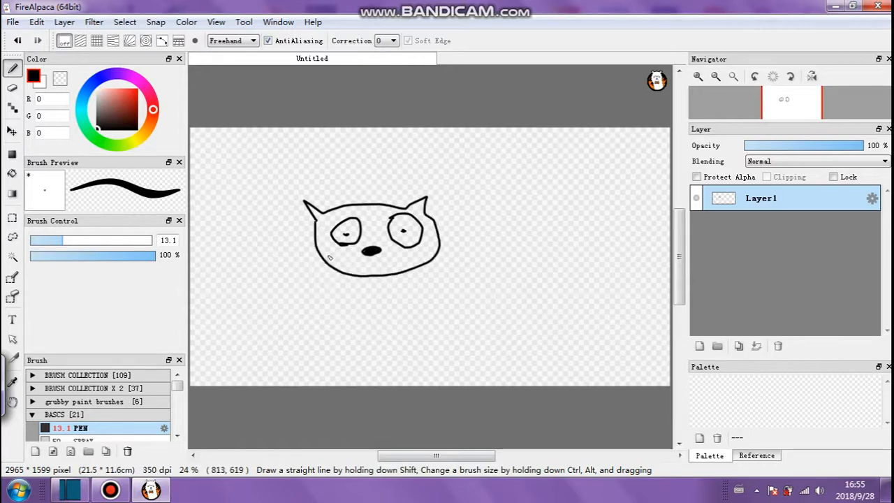
# - Draw the cat's body below the head with two feet, an outstretched arm and a curved tail
pyautogui.moveTo(338, 275)
pyautogui.mouseDown()
pyautogui.moveTo(333, 330)
pyautogui.moveTo(341, 340)
pyautogui.moveTo(350, 301)
pyautogui.moveTo(341, 273)
pyautogui.mouseUp()
pyautogui.moveTo(343, 340)
pyautogui.mouseDown()
pyautogui.moveTo(354, 358)
pyautogui.moveTo(379, 352)
pyautogui.moveTo(367, 343)
pyautogui.moveTo(396, 361)
pyautogui.moveTo(418, 357)
pyautogui.moveTo(413, 345)
pyautogui.moveTo(389, 345)
pyautogui.moveTo(411, 334)
pyautogui.moveTo(411, 343)
pyautogui.moveTo(409, 305)
pyautogui.mouseUp()
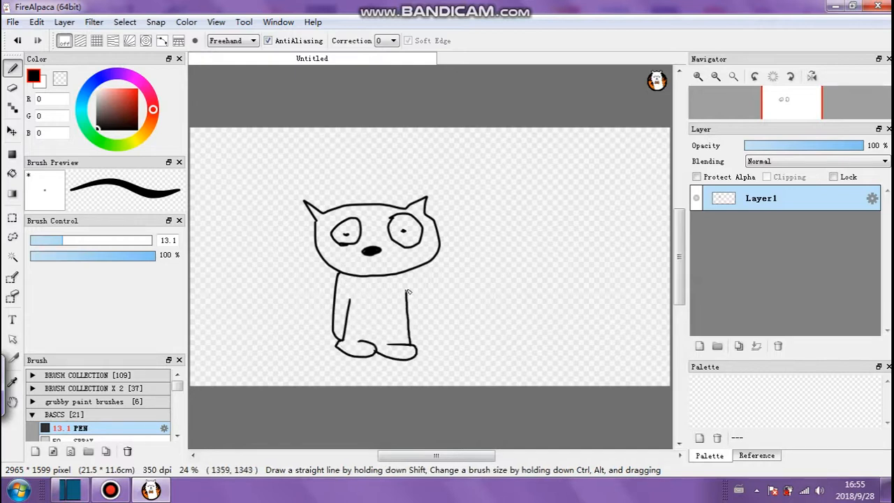
pyautogui.moveTo(411, 271); pyautogui.dragTo(427, 307)
pyautogui.click(378, 257)
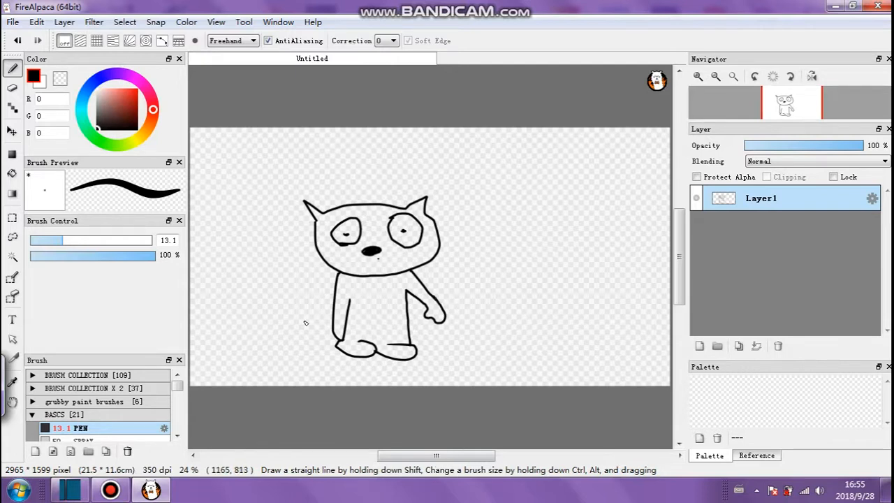
pyautogui.moveTo(334, 328)
pyautogui.mouseDown()
pyautogui.moveTo(281, 302)
pyautogui.moveTo(290, 321)
pyautogui.moveTo(316, 336)
pyautogui.mouseUp()
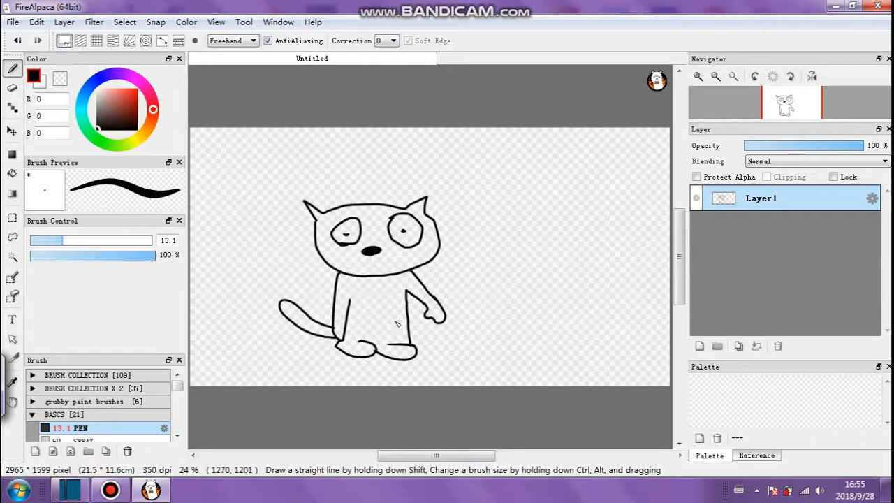
# - Add a small mouth under the nose and short whiskers on both cheeks of the cat
pyautogui.moveTo(355, 269); pyautogui.dragTo(364, 272)
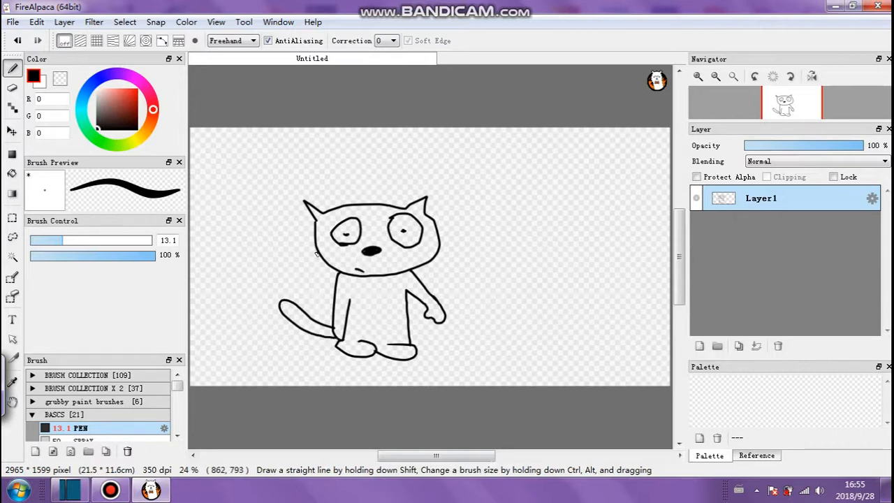
pyautogui.moveTo(311, 252); pyautogui.dragTo(330, 264)
pyautogui.moveTo(422, 270); pyautogui.dragTo(439, 262)
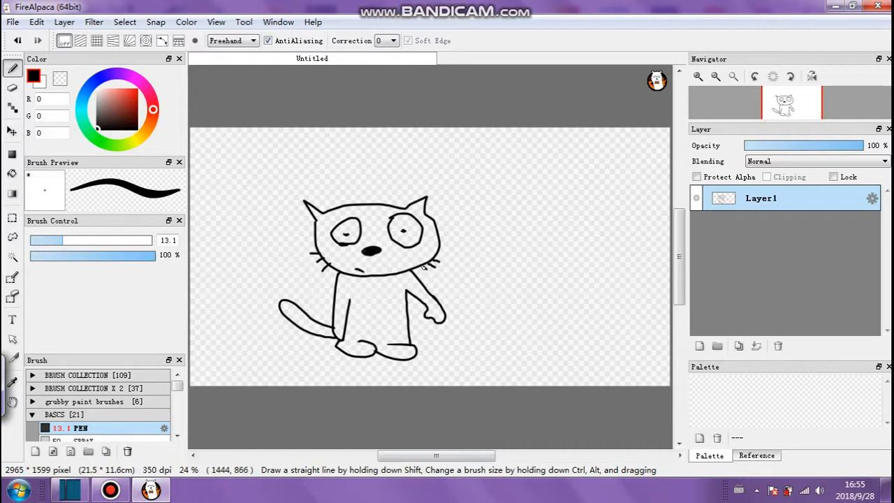
# - Switch to Shotcut to check the progress of the video export
pyautogui.click(70, 489)
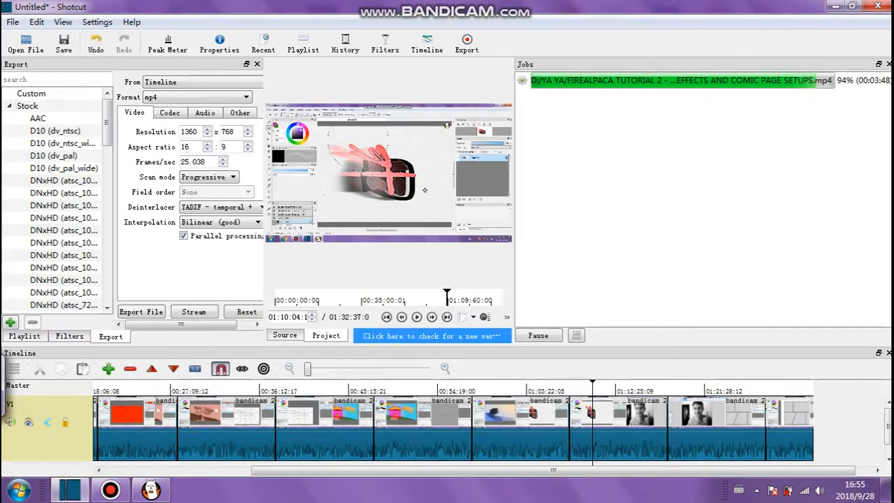
# - Return to FireAlpaca and fill both of the cat's eyes with white (RGB 255, 255, 255) using the Bucket tool
pyautogui.click(836, 7)
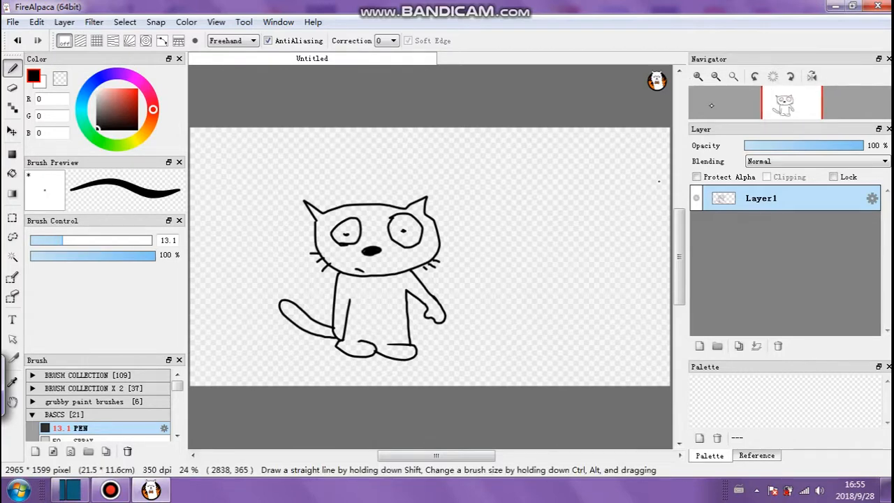
pyautogui.click(699, 76)
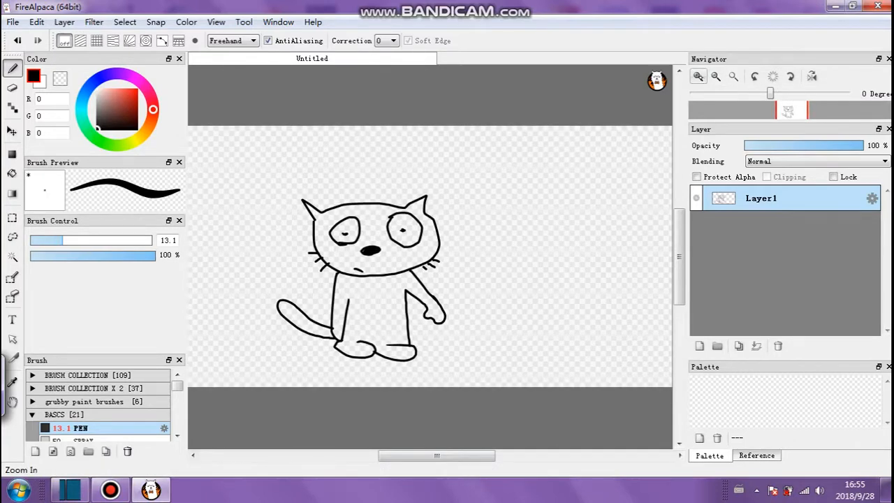
pyautogui.click(700, 77)
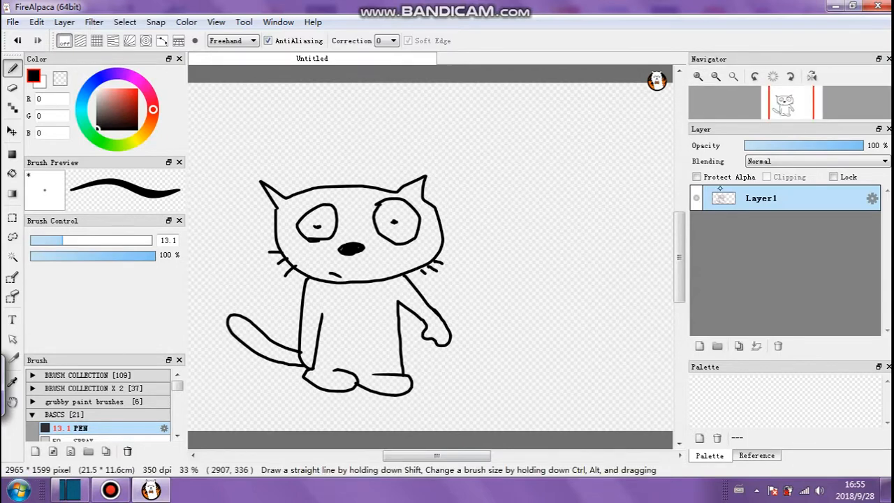
pyautogui.moveTo(109, 112); pyautogui.dragTo(86, 76)
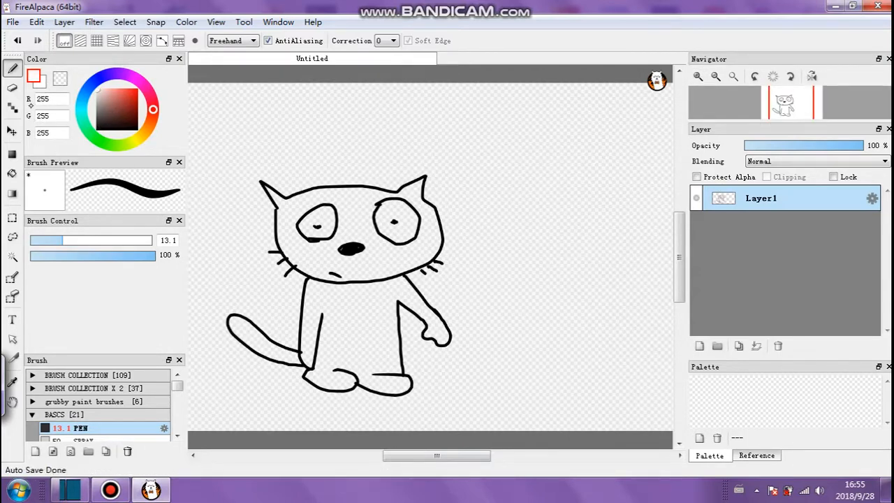
pyautogui.click(12, 173)
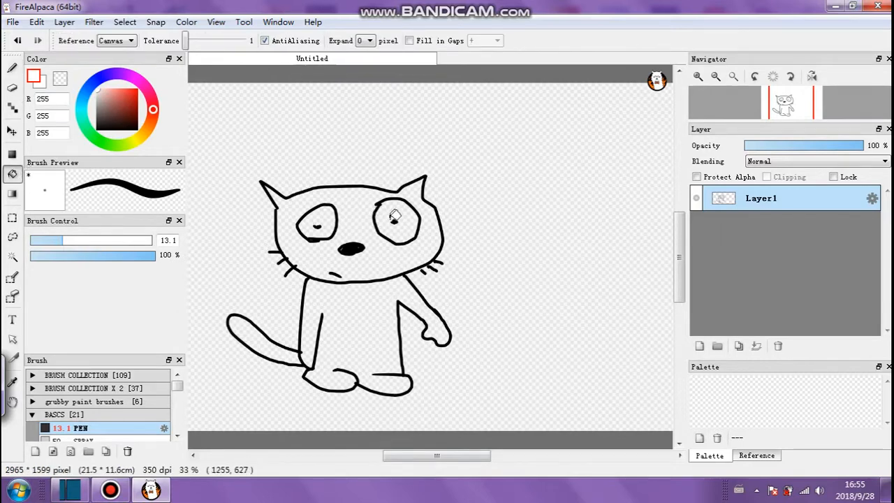
pyautogui.click(326, 213)
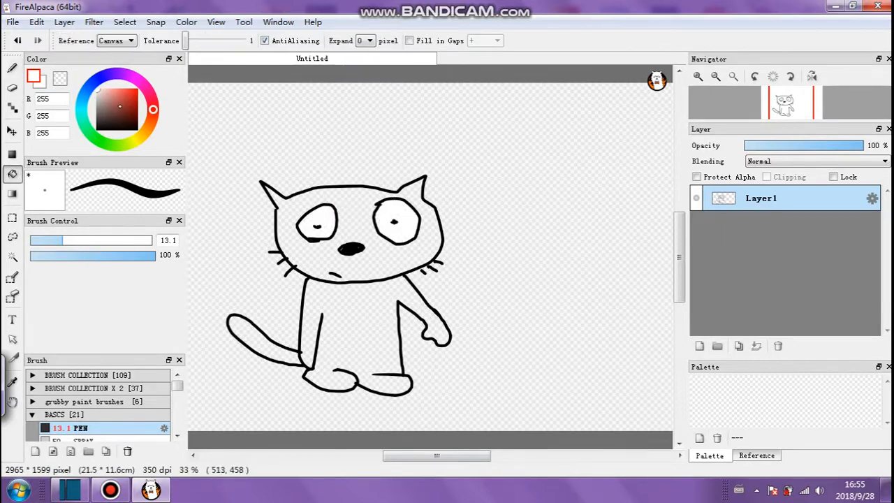
# - Fill the cat's head, body and tail with a muted purple, RGB 176, 120, 179
pyautogui.click(133, 78)
pyautogui.click(113, 91)
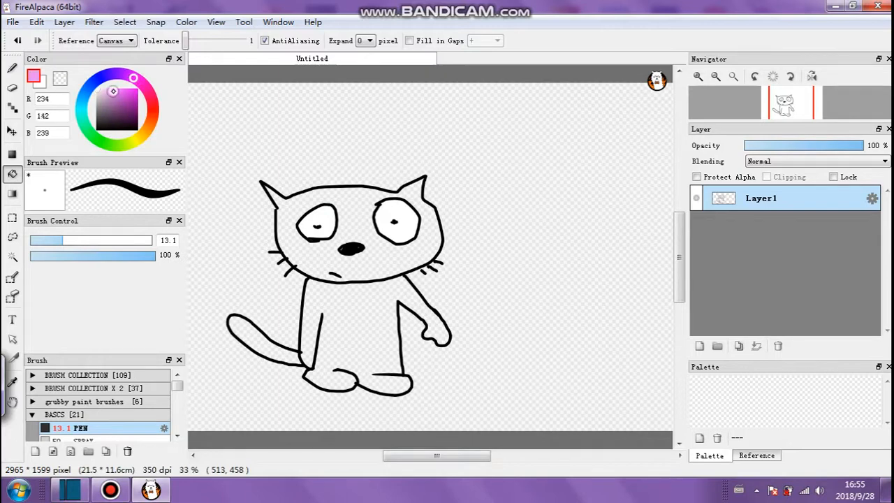
pyautogui.click(106, 92)
pyautogui.click(110, 101)
pyautogui.click(314, 205)
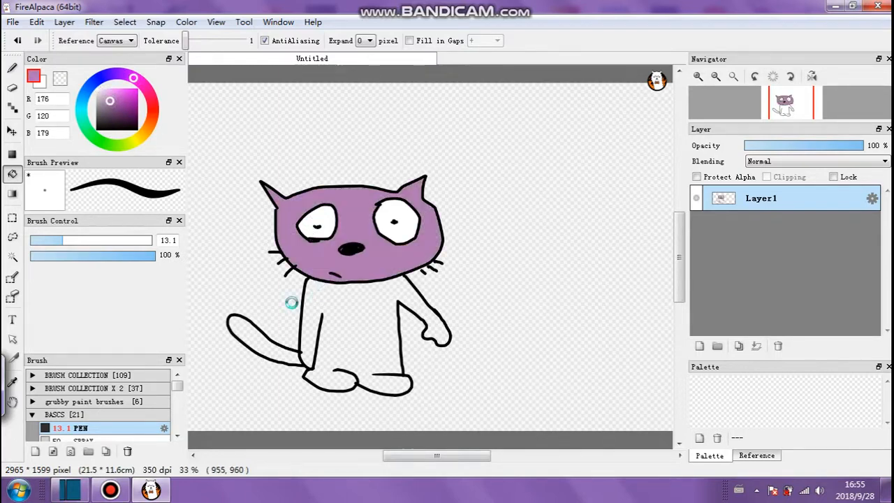
pyautogui.click(307, 332)
pyautogui.click(272, 341)
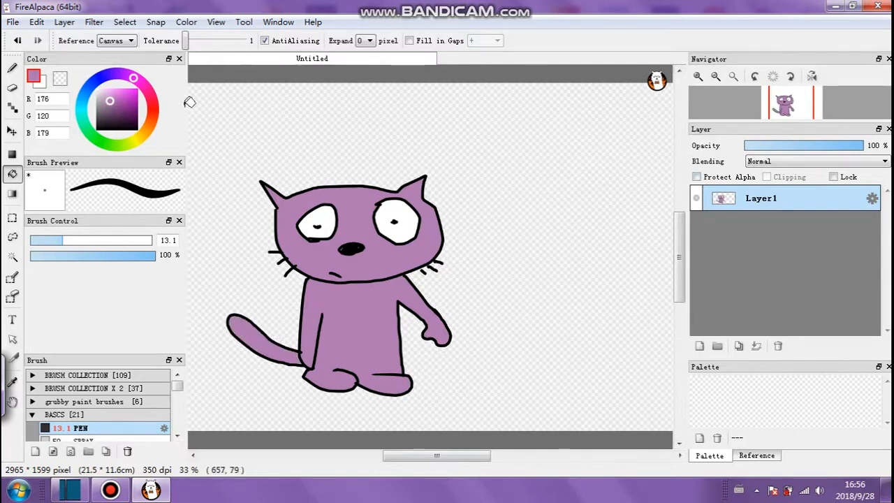
# - Enlarge both pupils and draw short eyebrows above the eyes with a black Pen at size 19
pyautogui.click(12, 68)
pyautogui.moveTo(100, 117); pyautogui.dragTo(70, 141)
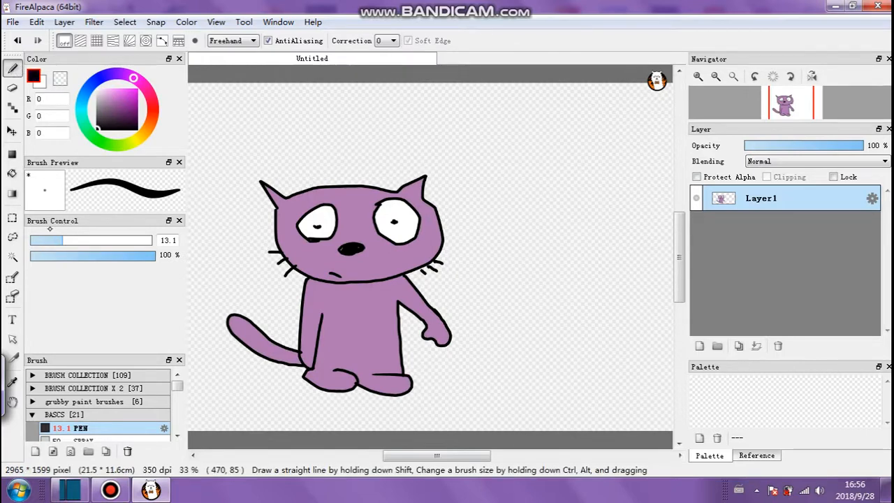
pyautogui.moveTo(66, 241); pyautogui.dragTo(79, 239)
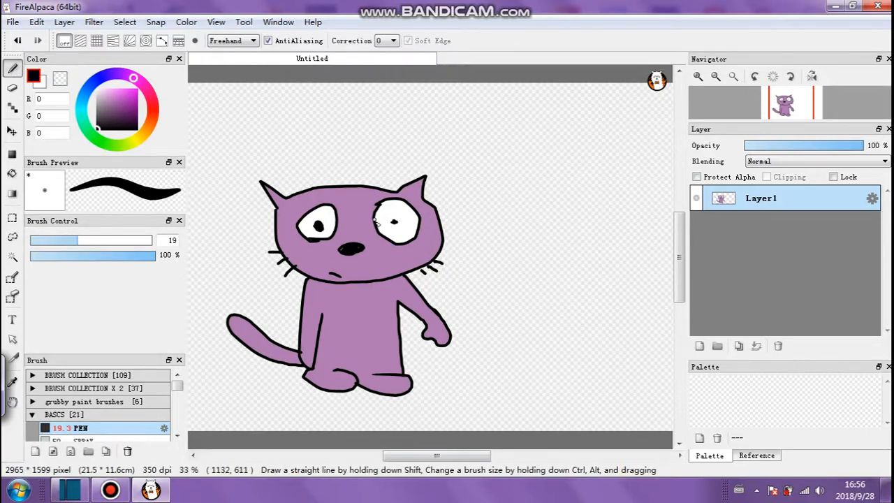
pyautogui.moveTo(330, 196); pyautogui.dragTo(314, 195)
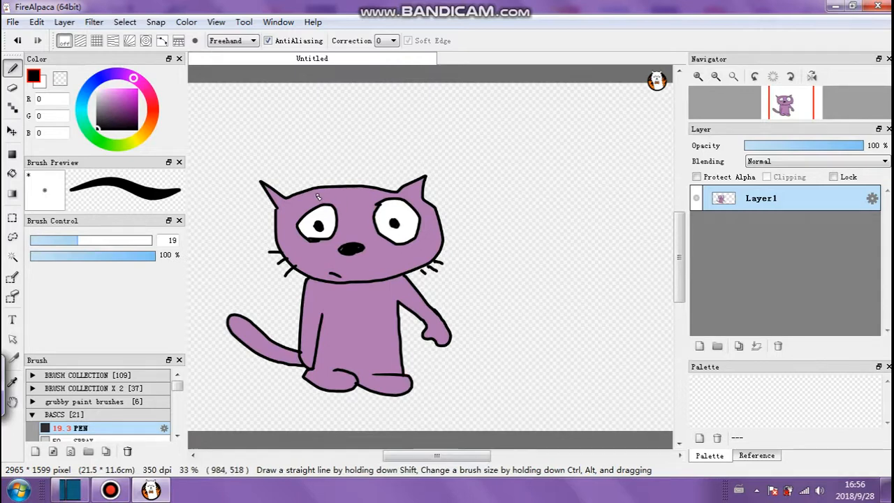
pyautogui.moveTo(376, 194); pyautogui.dragTo(405, 193)
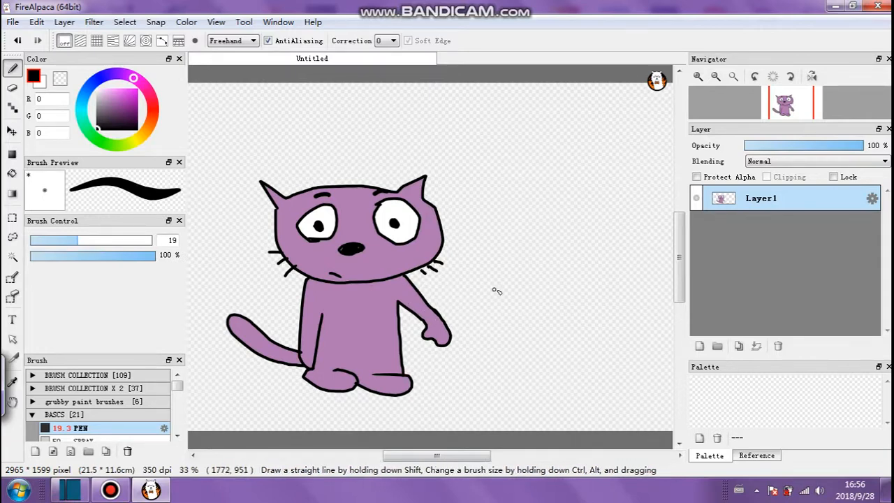
# - Turn on Onion Skin Mode for the canvas
pyautogui.click(217, 22)
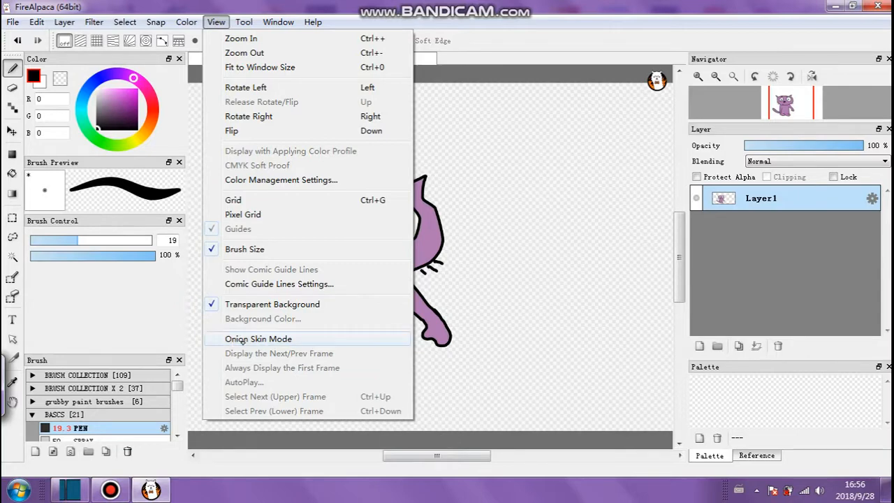
pyautogui.click(261, 339)
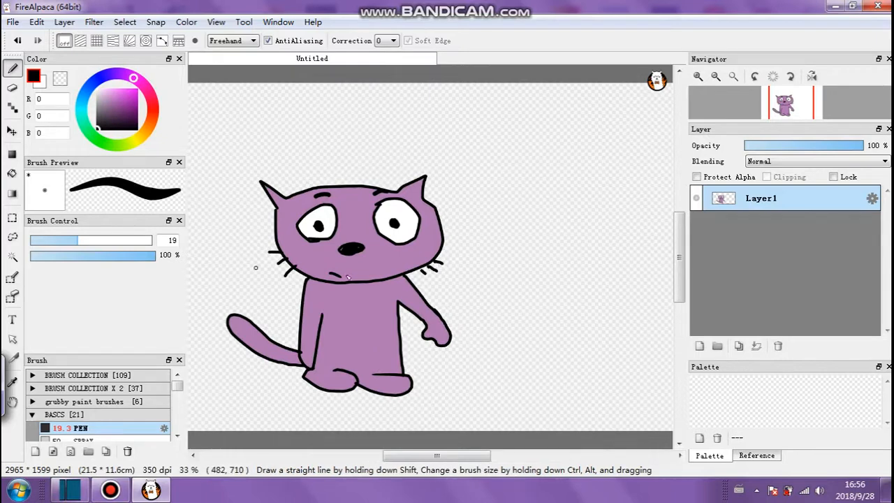
# - Add a blank layer and draw half-closed eyes on it over the onion-skinned cat
pyautogui.click(700, 347)
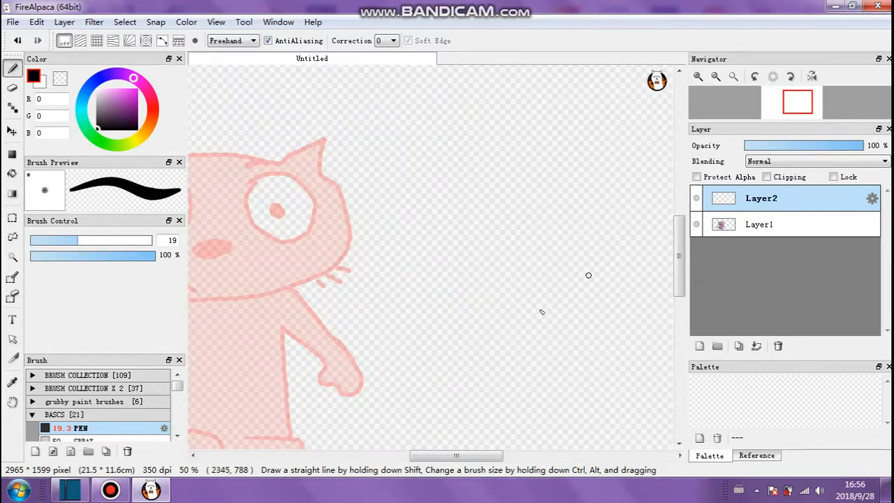
pyautogui.scroll(1, 623, 248)
pyautogui.moveTo(470, 459); pyautogui.dragTo(431, 462)
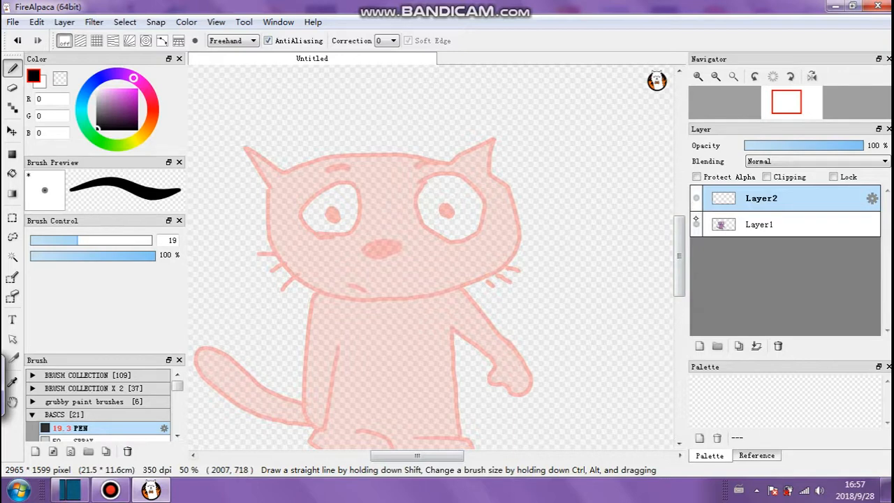
pyautogui.moveTo(681, 227); pyautogui.dragTo(682, 238)
pyautogui.click(714, 78)
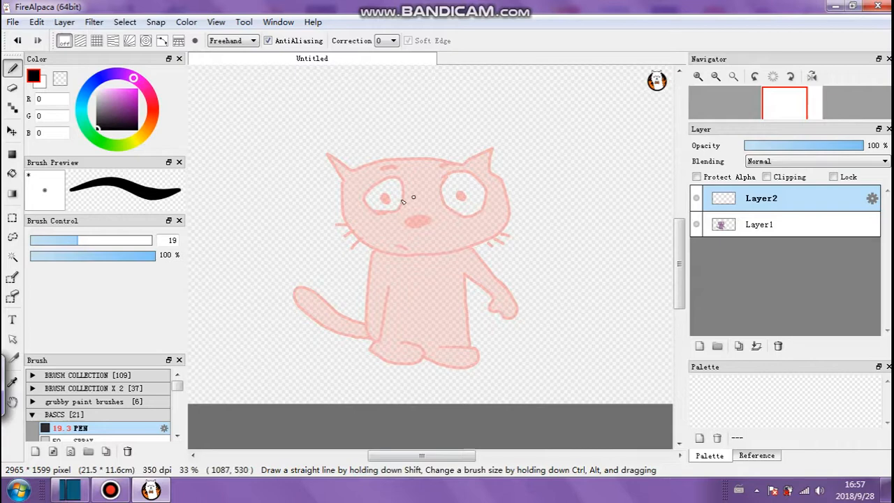
pyautogui.moveTo(392, 211)
pyautogui.mouseDown()
pyautogui.moveTo(373, 189)
pyautogui.moveTo(392, 180)
pyautogui.moveTo(403, 193)
pyautogui.moveTo(395, 214)
pyautogui.moveTo(391, 190)
pyautogui.moveTo(371, 198)
pyautogui.moveTo(402, 197)
pyautogui.mouseUp()
pyautogui.moveTo(466, 213)
pyautogui.mouseDown()
pyautogui.moveTo(442, 183)
pyautogui.moveTo(453, 175)
pyautogui.moveTo(480, 188)
pyautogui.moveTo(482, 204)
pyautogui.moveTo(465, 212)
pyautogui.moveTo(444, 190)
pyautogui.moveTo(480, 198)
pyautogui.mouseUp()
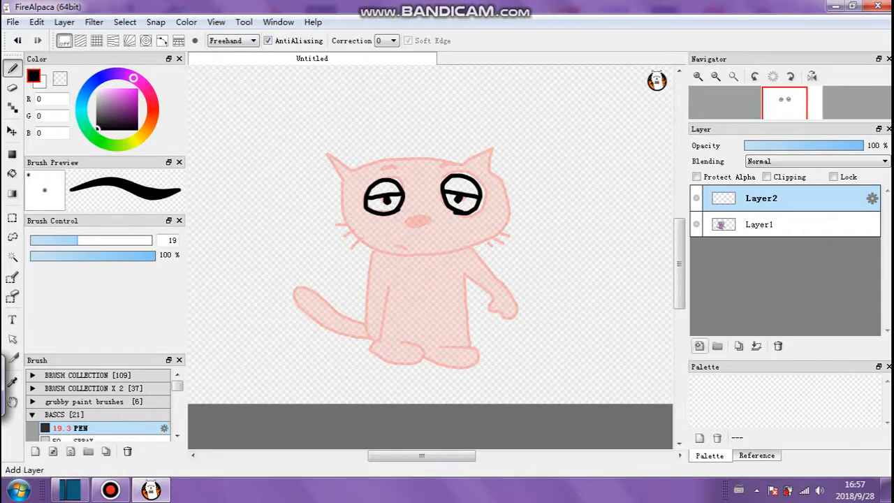
# - Add another blank layer and trace both eyes with lowered eyelids over the previous frame's eyes
pyautogui.click(700, 345)
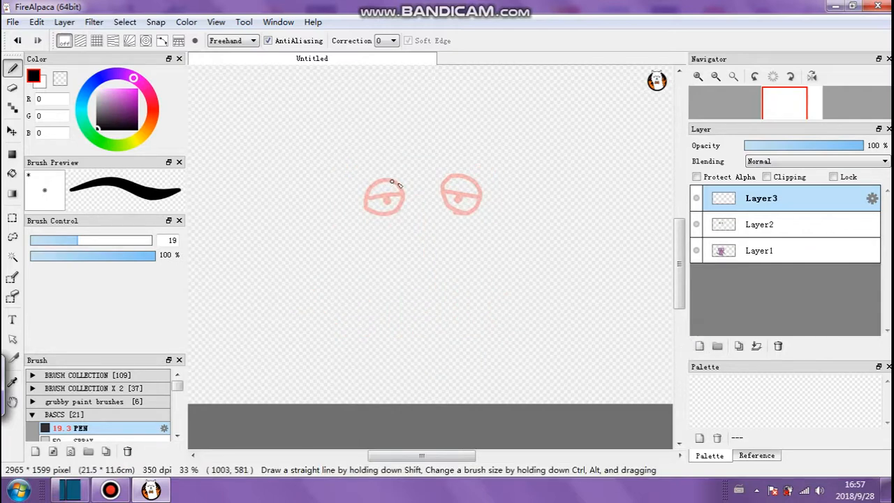
pyautogui.moveTo(391, 183)
pyautogui.mouseDown()
pyautogui.moveTo(394, 208)
pyautogui.moveTo(377, 209)
pyautogui.moveTo(368, 199)
pyautogui.moveTo(382, 181)
pyautogui.moveTo(393, 192)
pyautogui.moveTo(373, 200)
pyautogui.moveTo(398, 197)
pyautogui.mouseUp()
pyautogui.moveTo(457, 210)
pyautogui.mouseDown()
pyautogui.moveTo(445, 182)
pyautogui.moveTo(469, 179)
pyautogui.moveTo(481, 190)
pyautogui.moveTo(478, 208)
pyautogui.moveTo(453, 211)
pyautogui.mouseUp()
pyautogui.moveTo(446, 192); pyautogui.dragTo(484, 201)
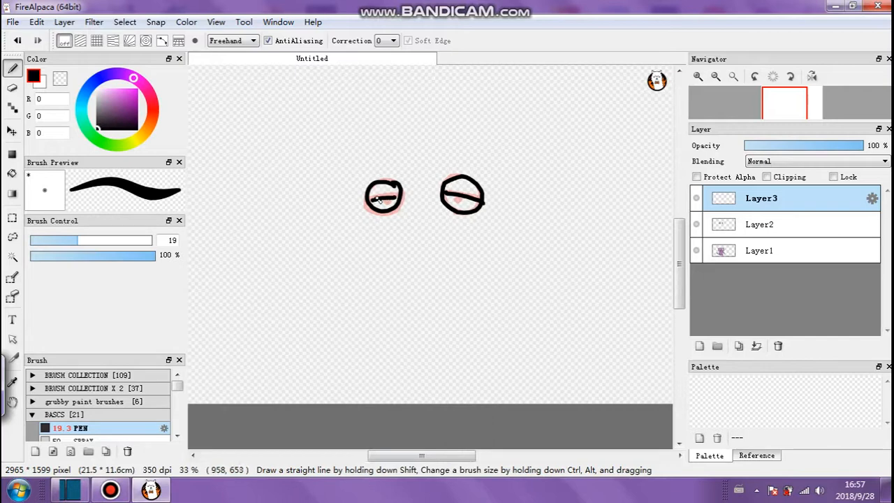
pyautogui.moveTo(369, 199); pyautogui.dragTo(400, 198)
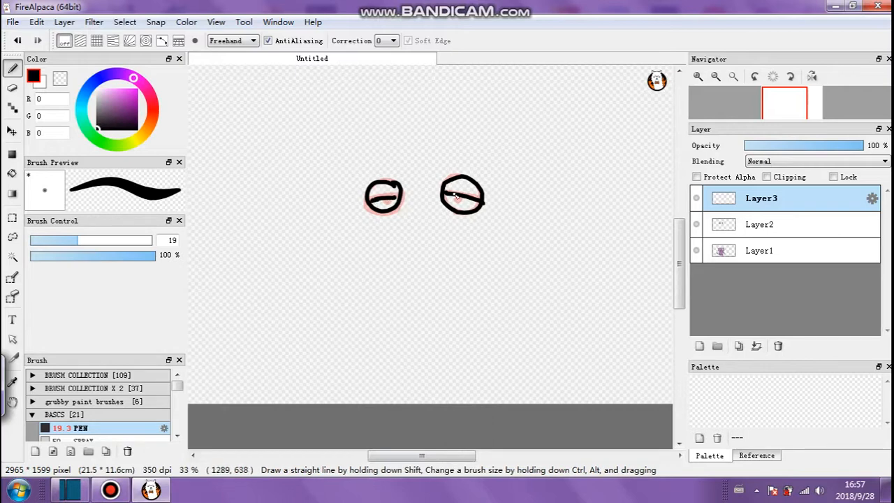
# - Step through Layer2, Layer1 and Layer3 to compare the frames in onion skin view
pyautogui.click(739, 234)
pyautogui.click(742, 250)
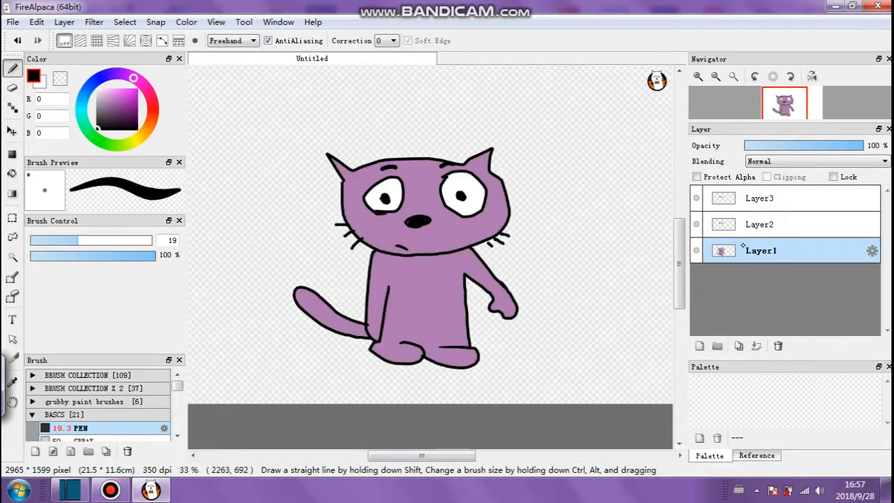
pyautogui.click(744, 225)
pyautogui.click(757, 201)
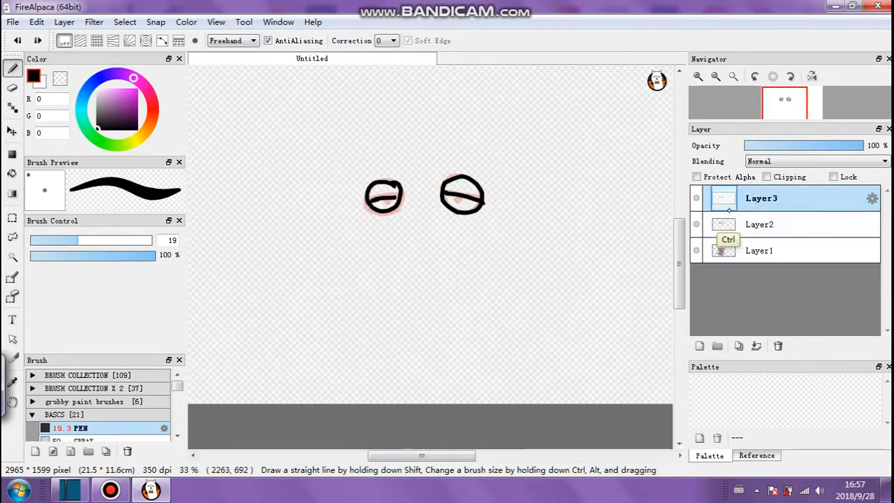
# - Undo the eye drawings and the two added layers, leaving only the coloured cat's layer
pyautogui.hotkey('ctrl', 'z')
pyautogui.hotkey('ctrl', 'z')
pyautogui.hotkey('ctrl', 'z')
pyautogui.hotkey('ctrl', 'z')
pyautogui.hotkey('ctrl', 'z')
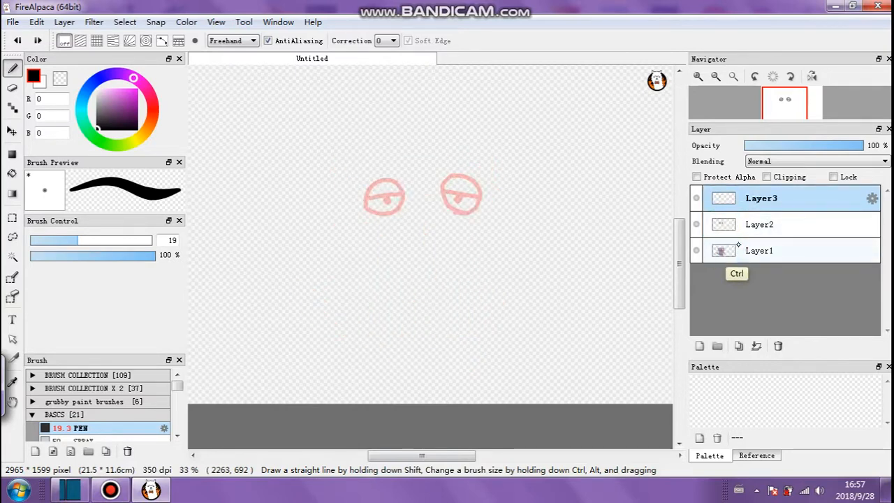
pyautogui.hotkey('ctrl', 'z')
pyautogui.hotkey('ctrl', 'z')
pyautogui.hotkey('ctrl', 'z')
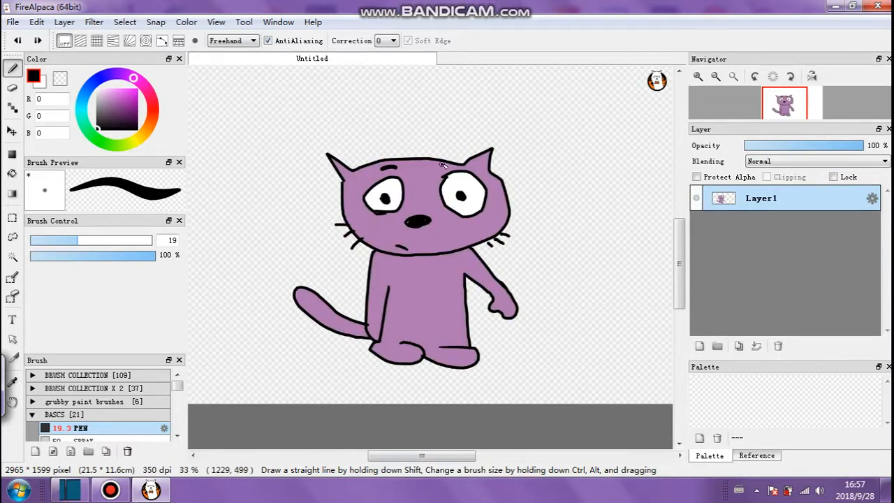
# - Duplicate the coloured cat's layer as a second animation frame
pyautogui.click(739, 347)
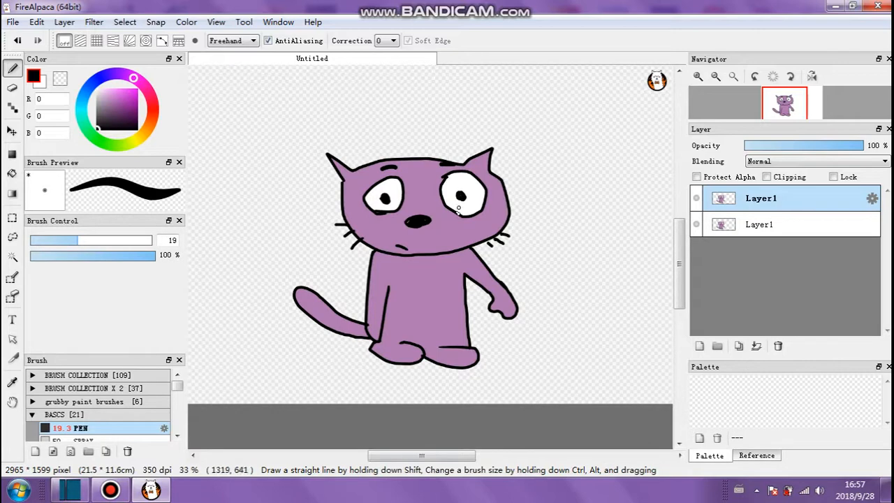
pyautogui.scroll(1, 443, 183)
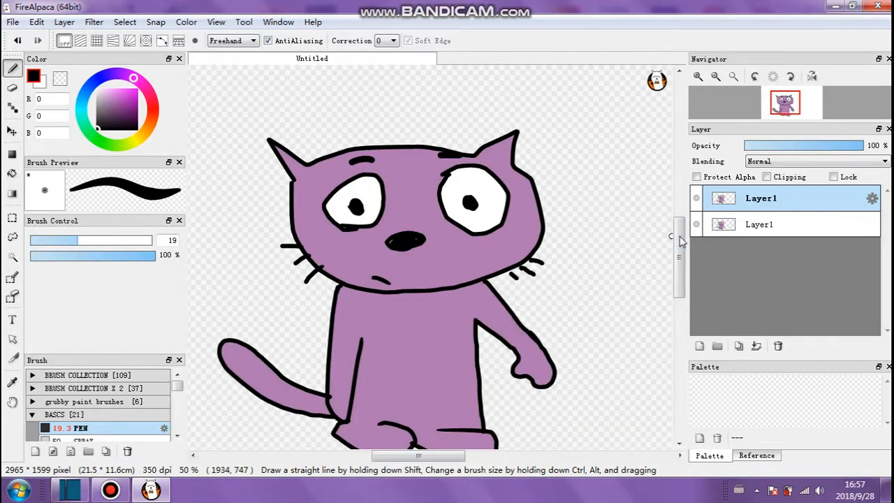
pyautogui.moveTo(681, 244); pyautogui.dragTo(681, 258)
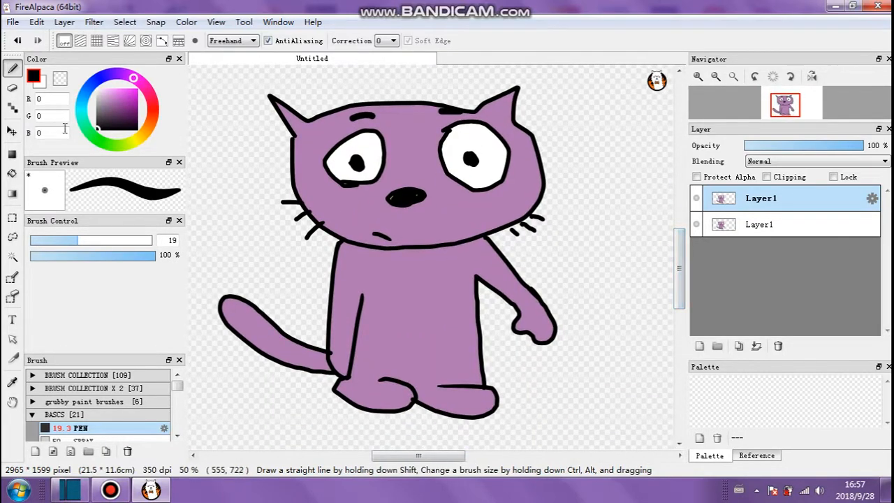
# - Erase the outstretched arm's forearm and hand on the duplicate layer with a size 100 Eraser without Soft Edge, then return to the Brush tool
pyautogui.click(12, 88)
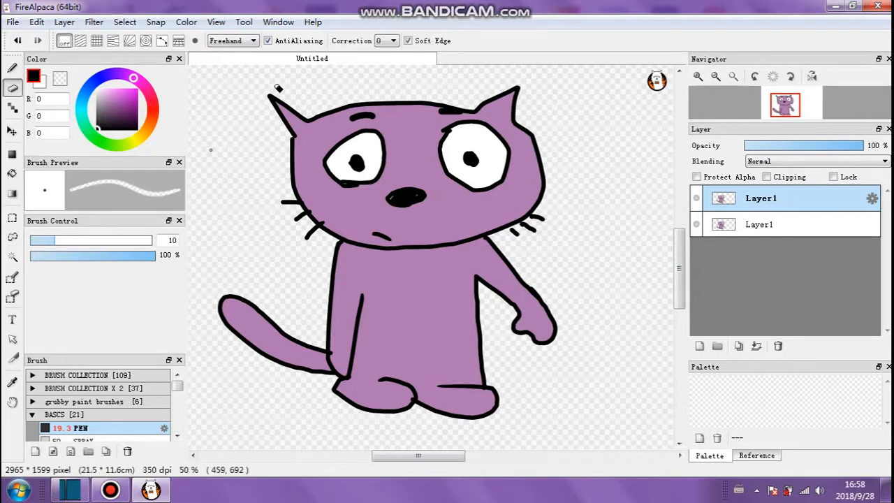
pyautogui.moveTo(358, 5)
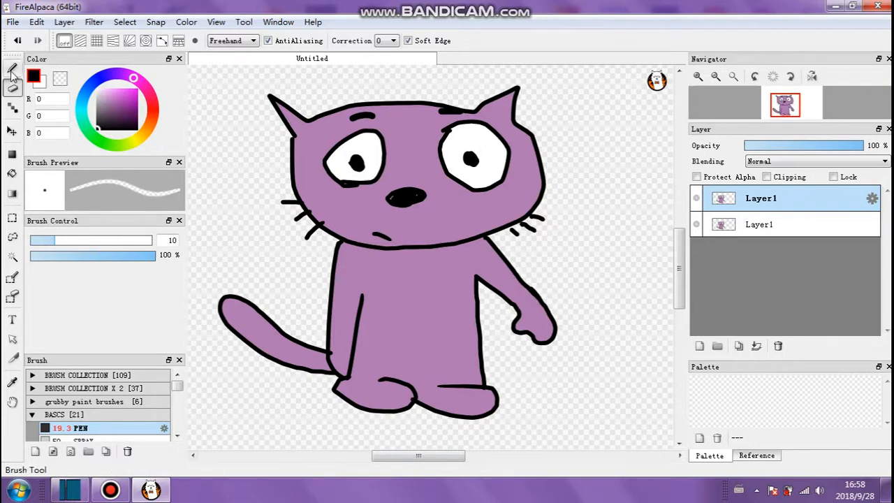
pyautogui.click(87, 241)
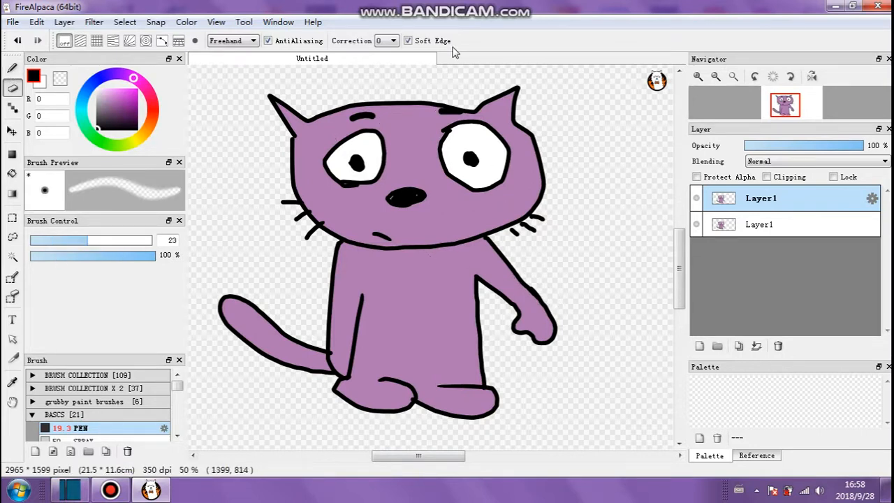
pyautogui.click(408, 40)
pyautogui.click(124, 242)
pyautogui.moveTo(124, 242); pyautogui.dragTo(138, 241)
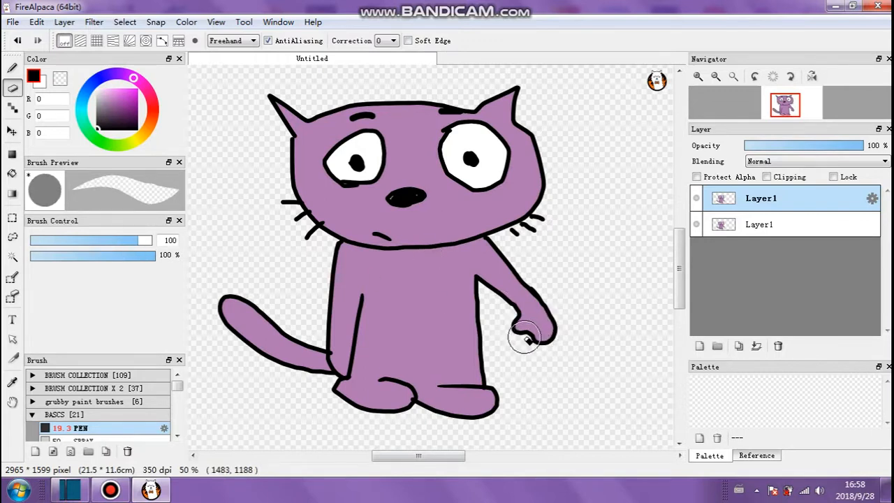
pyautogui.moveTo(524, 333)
pyautogui.mouseDown()
pyautogui.moveTo(531, 305)
pyautogui.moveTo(564, 328)
pyautogui.moveTo(548, 337)
pyautogui.moveTo(549, 313)
pyautogui.moveTo(537, 341)
pyautogui.moveTo(543, 305)
pyautogui.moveTo(518, 326)
pyautogui.moveTo(533, 295)
pyautogui.moveTo(528, 316)
pyautogui.moveTo(516, 295)
pyautogui.mouseUp()
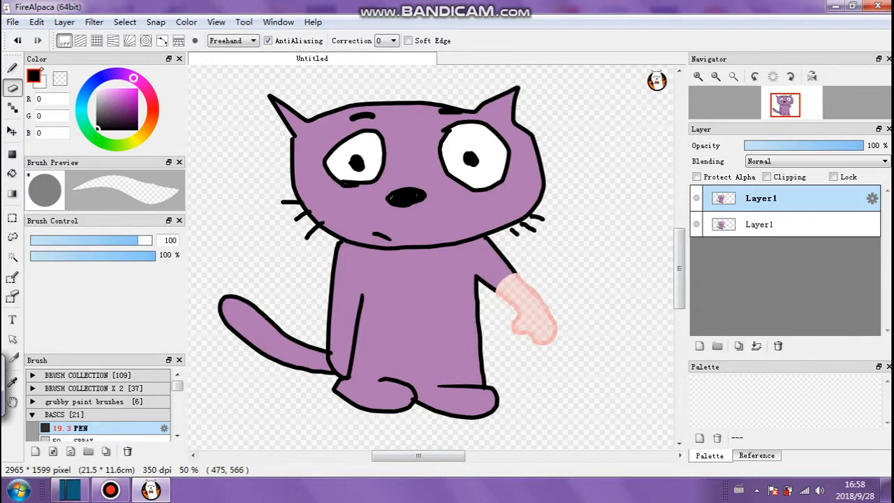
pyautogui.click(11, 67)
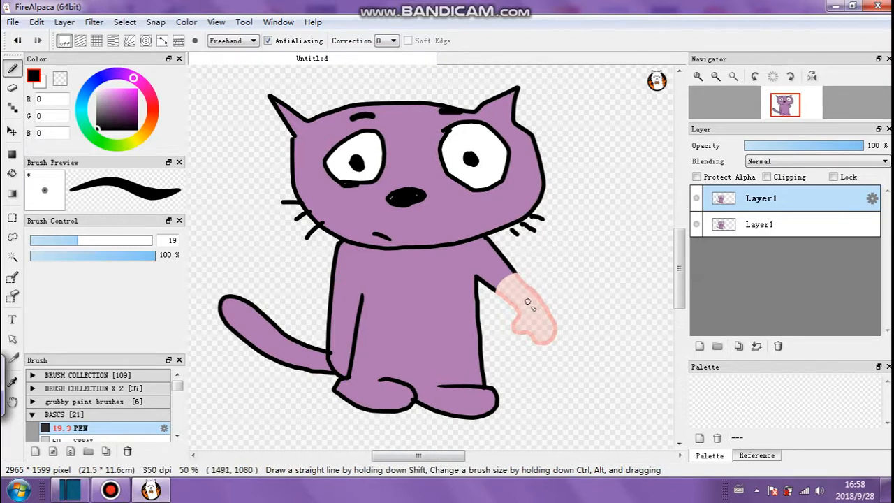
# - Draw a new hand with an extended finger in black on the duplicate layer, at the end of the outstretched arm's stump
pyautogui.moveTo(499, 287)
pyautogui.mouseDown()
pyautogui.moveTo(526, 271)
pyautogui.moveTo(508, 302)
pyautogui.mouseUp()
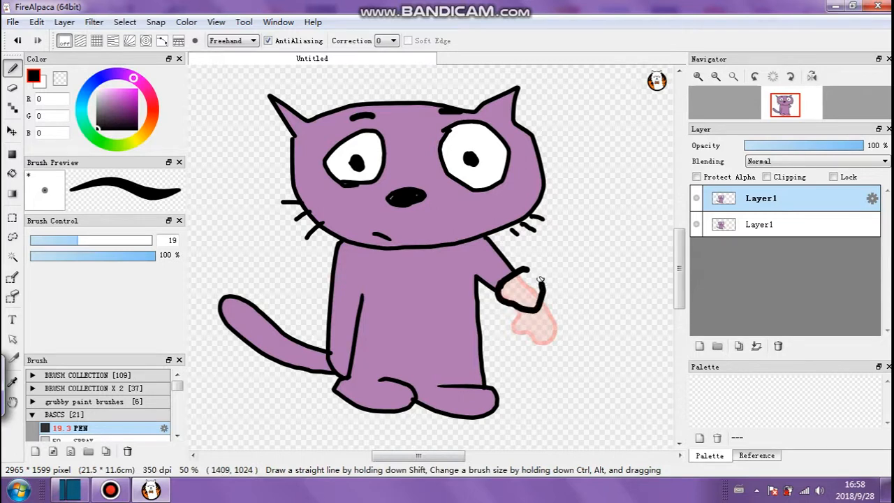
pyautogui.moveTo(530, 267)
pyautogui.mouseDown()
pyautogui.moveTo(559, 278)
pyautogui.moveTo(541, 287)
pyautogui.mouseUp()
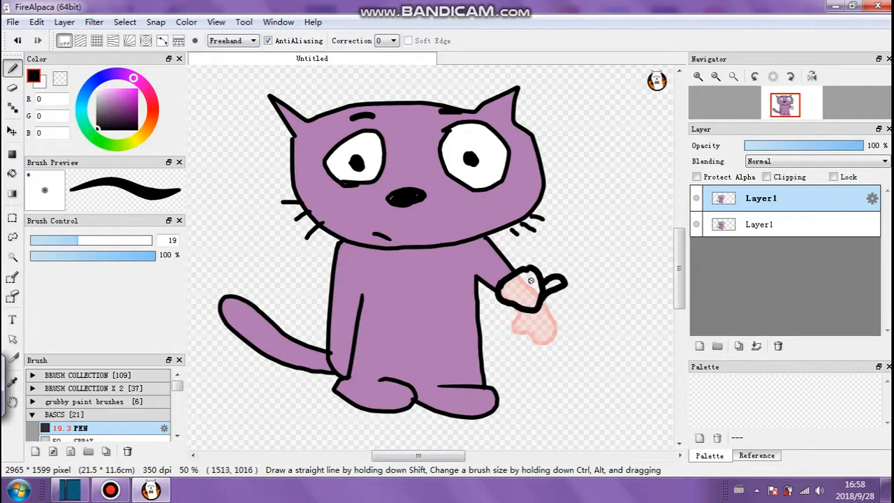
pyautogui.press('super')
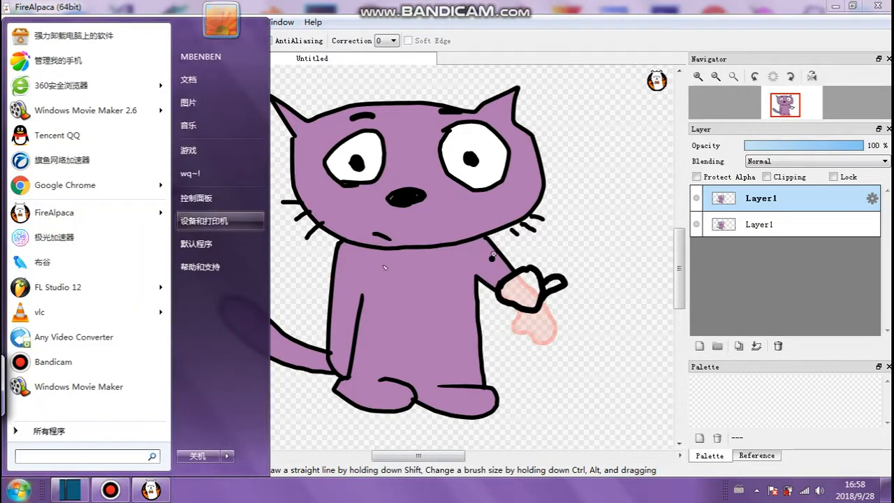
pyautogui.press('super')
# - Sample the body's purple, undo the stray black dot on the arm, and bucket-fill the new hand and finger
pyautogui.keyDown('alt'); pyautogui.click(357, 283); pyautogui.keyUp('alt')
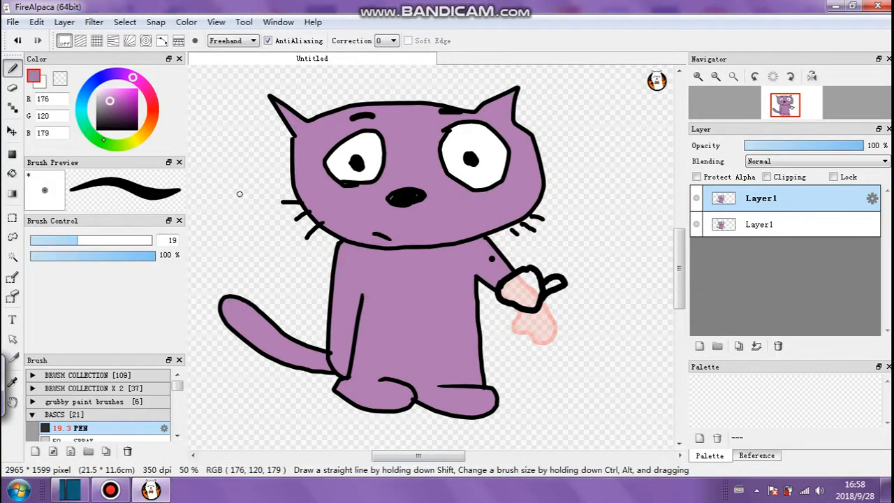
pyautogui.press('alt')
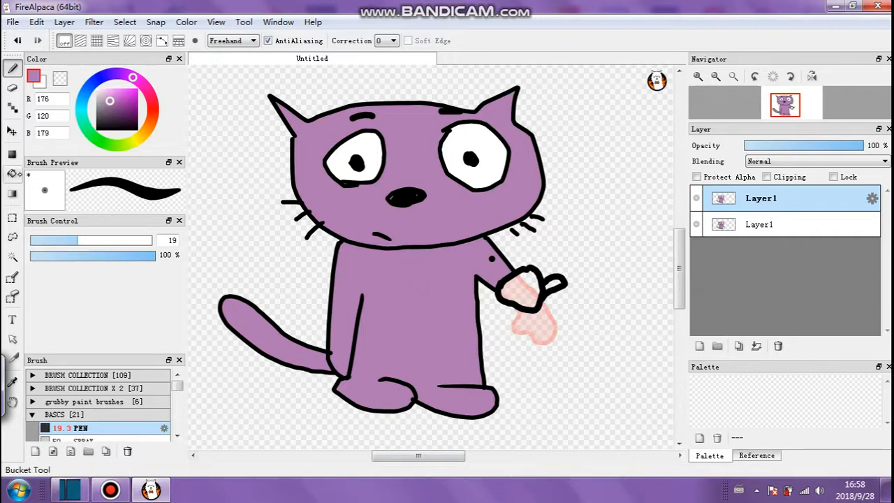
pyautogui.click(12, 173)
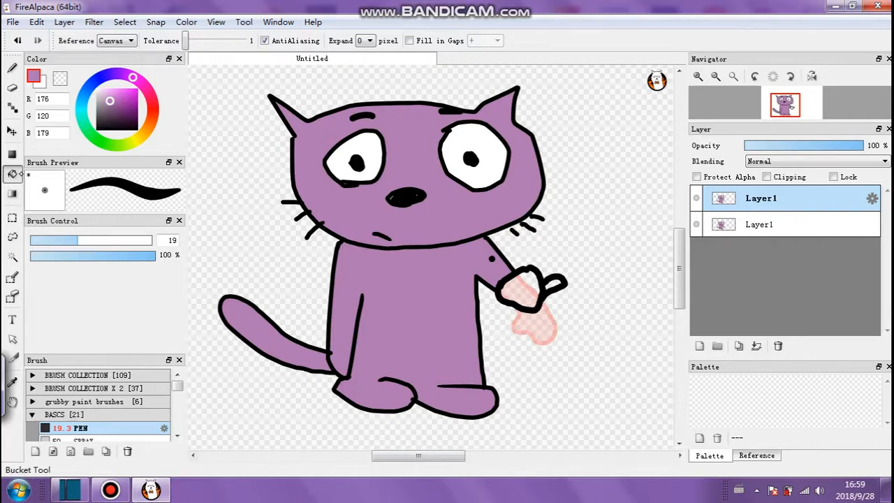
pyautogui.click(529, 289)
pyautogui.hotkey('ctrl', 'z')
pyautogui.hotkey('ctrl', 'z')
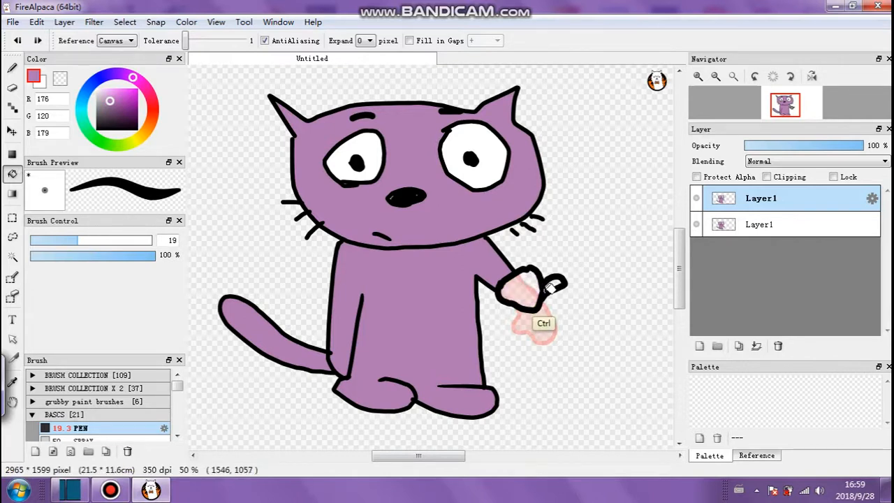
pyautogui.hotkey('ctrl', 'z')
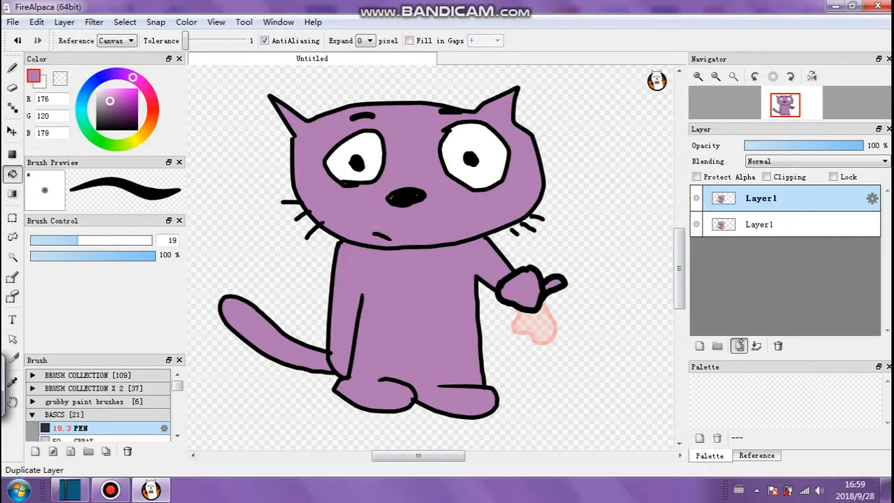
# - Duplicate the second frame's layer and erase the outstretched forearm and hand on the copy with the size 100 Eraser
pyautogui.click(739, 345)
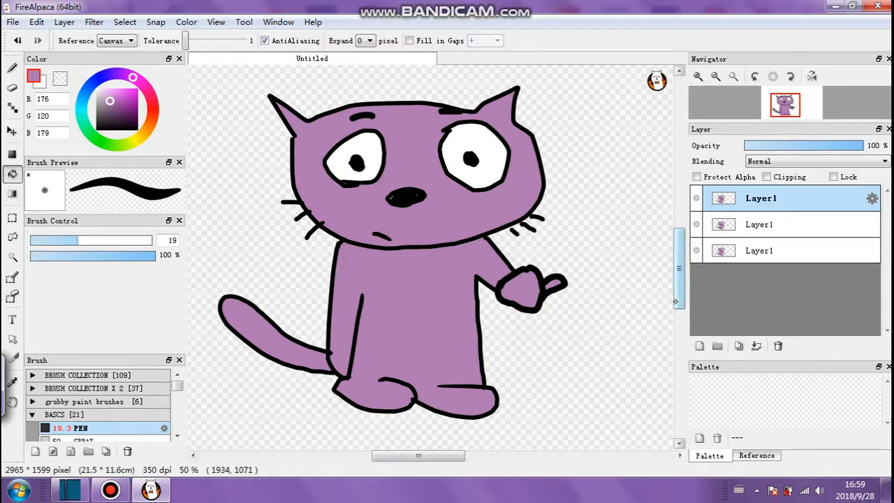
pyautogui.click(12, 87)
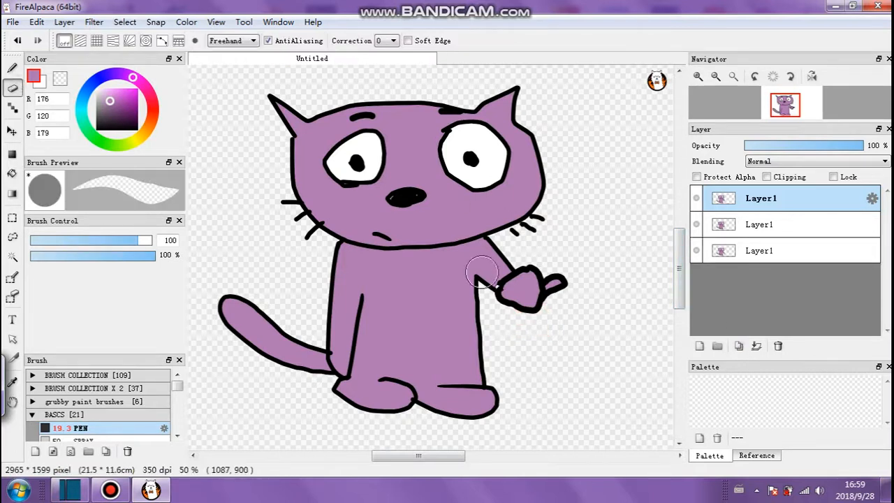
pyautogui.moveTo(509, 298)
pyautogui.mouseDown()
pyautogui.moveTo(540, 283)
pyautogui.moveTo(518, 302)
pyautogui.moveTo(528, 300)
pyautogui.moveTo(516, 294)
pyautogui.moveTo(515, 305)
pyautogui.moveTo(521, 282)
pyautogui.moveTo(543, 280)
pyautogui.moveTo(542, 292)
pyautogui.moveTo(547, 279)
pyautogui.moveTo(513, 304)
pyautogui.mouseUp()
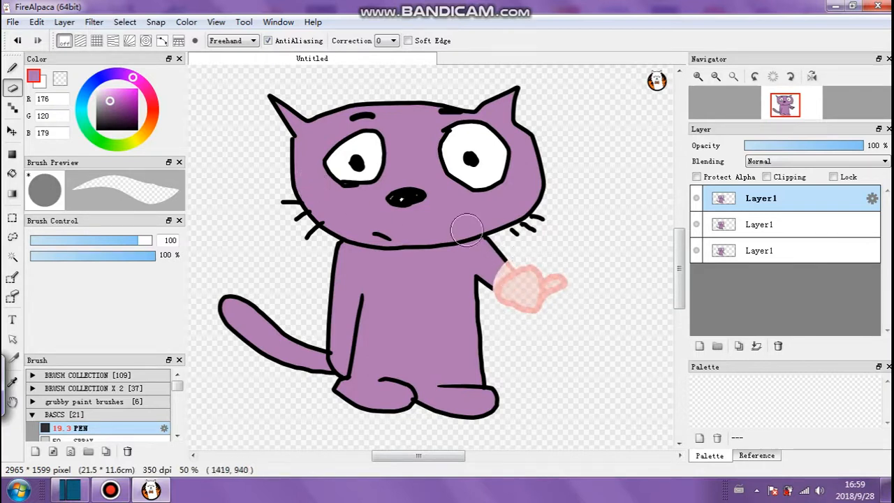
pyautogui.moveTo(529, 271)
pyautogui.mouseDown()
pyautogui.moveTo(515, 252)
pyautogui.moveTo(507, 283)
pyautogui.moveTo(493, 265)
pyautogui.mouseUp()
# - Draw a raised arm with a thumbs-up hand in black on the top layer, reducing the pen size from 19 to 13.9
pyautogui.press('b')
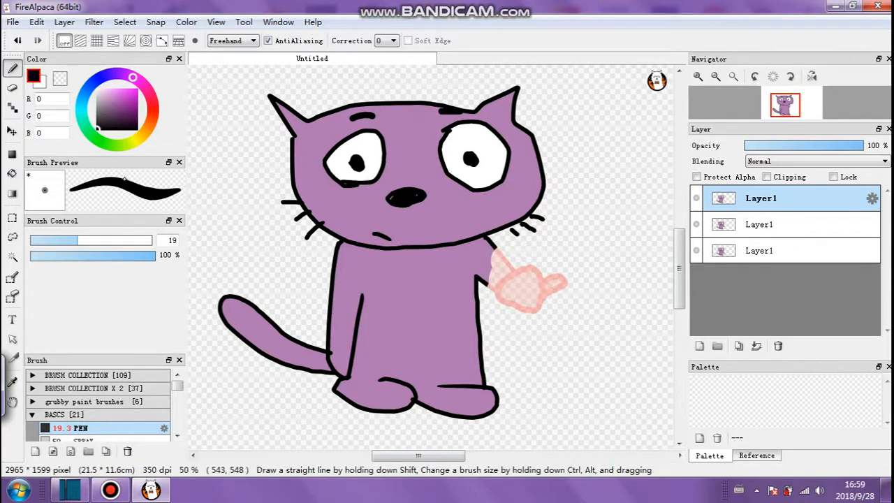
pyautogui.moveTo(494, 249); pyautogui.dragTo(531, 251)
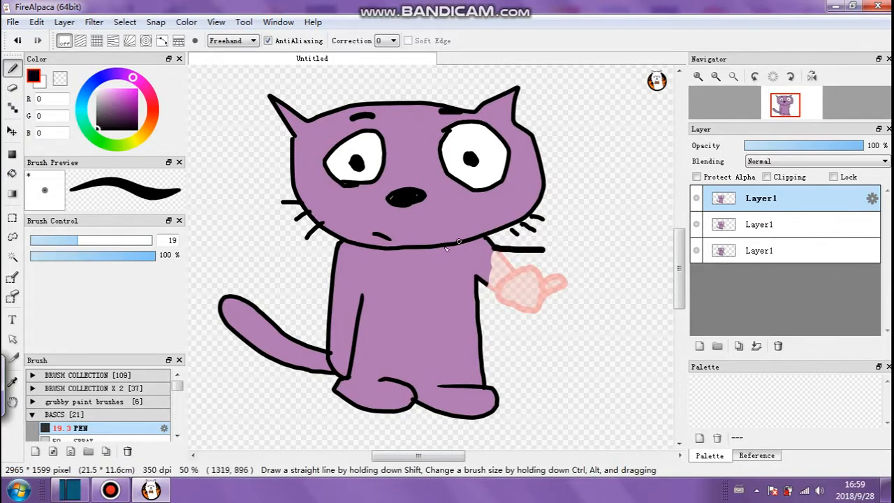
pyautogui.moveTo(77, 241); pyautogui.dragTo(64, 241)
pyautogui.moveTo(503, 288); pyautogui.dragTo(552, 283)
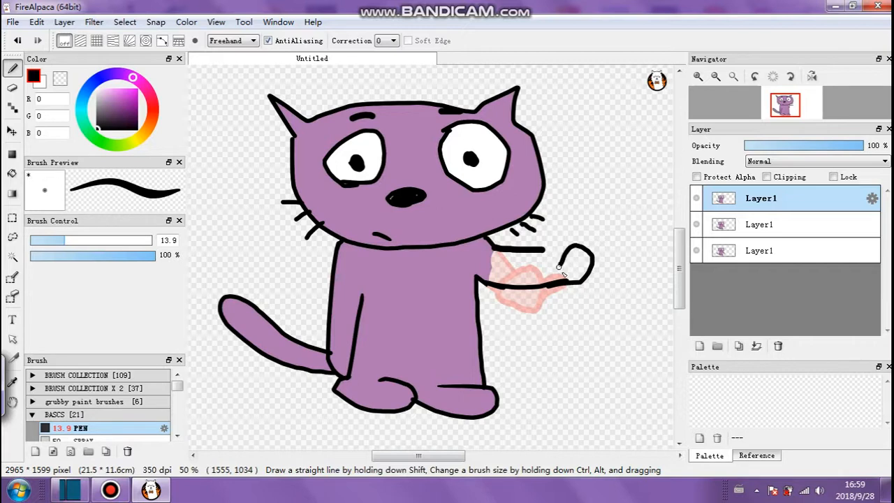
pyautogui.moveTo(559, 266); pyautogui.dragTo(575, 275)
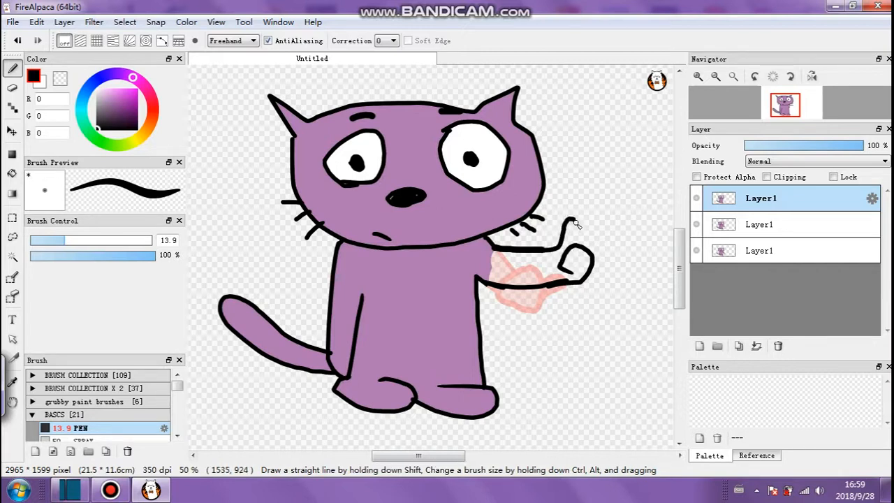
# - Sample the body's purple and fill the thumbs-up arm and hand with the Bucket tool
pyautogui.keyDown('alt'); pyautogui.click(451, 277); pyautogui.keyUp('alt')
pyautogui.click(12, 174)
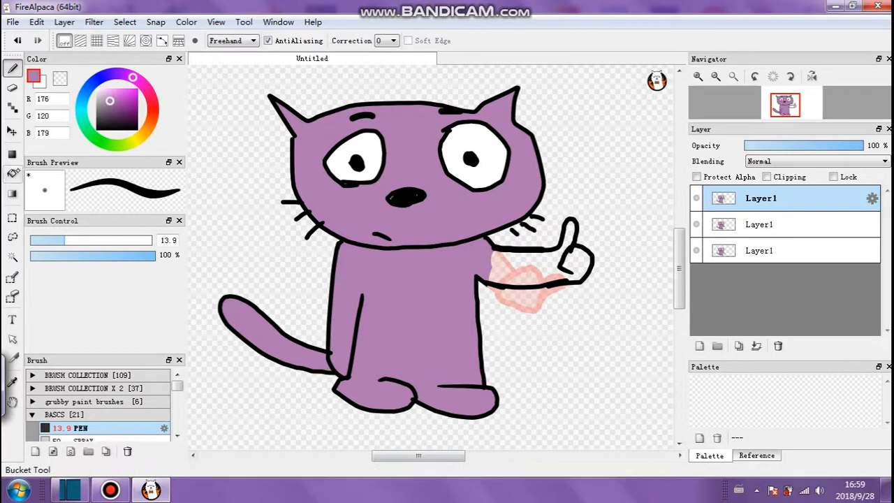
pyautogui.click(528, 271)
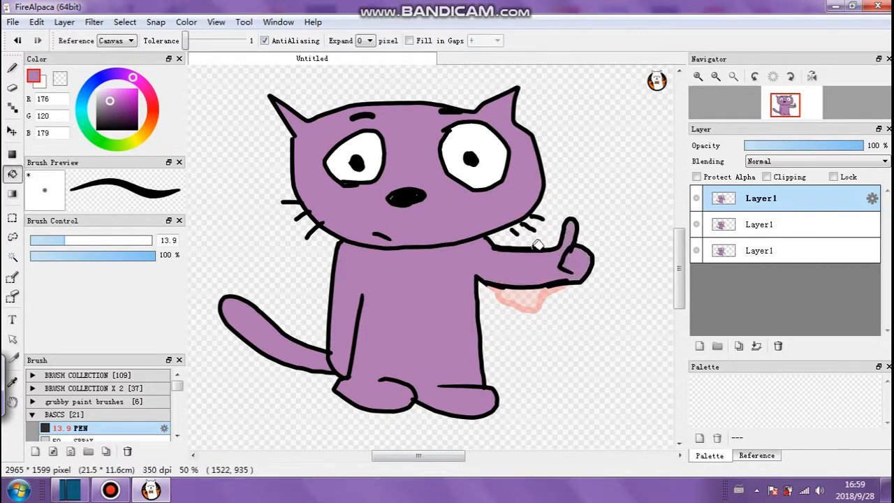
# - Hide the top layer and paint over both pupils on the middle layer with white sampled from the eye, using a size 43 brush
pyautogui.keyDown('alt'); pyautogui.click(364, 173); pyautogui.keyUp('alt')
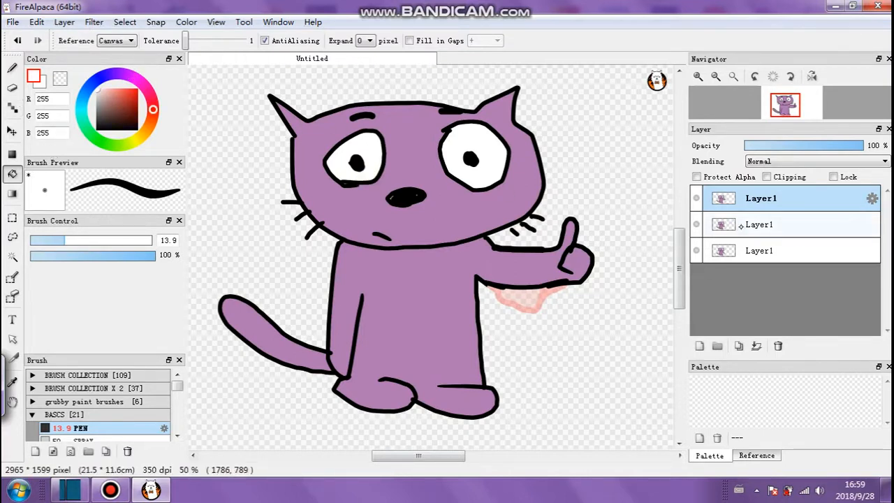
pyautogui.click(697, 198)
pyautogui.click(741, 224)
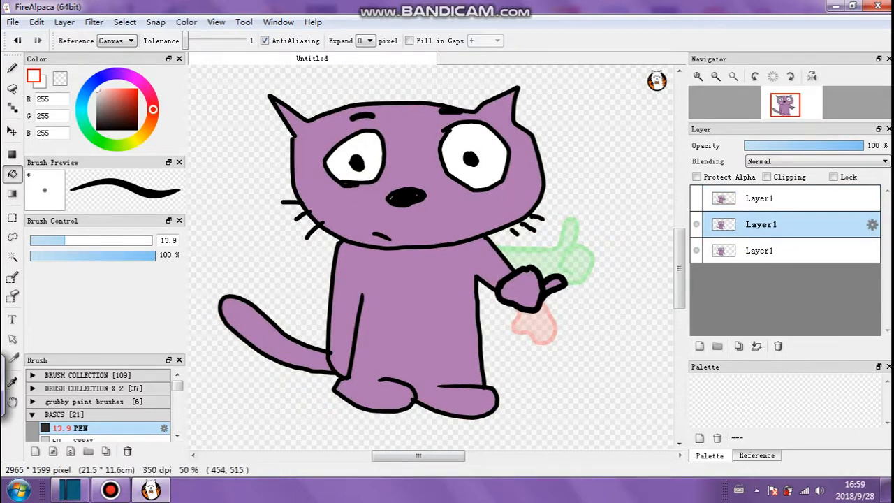
pyautogui.click(12, 68)
pyautogui.moveTo(358, 168); pyautogui.dragTo(360, 167)
pyautogui.moveTo(474, 160); pyautogui.dragTo(464, 156)
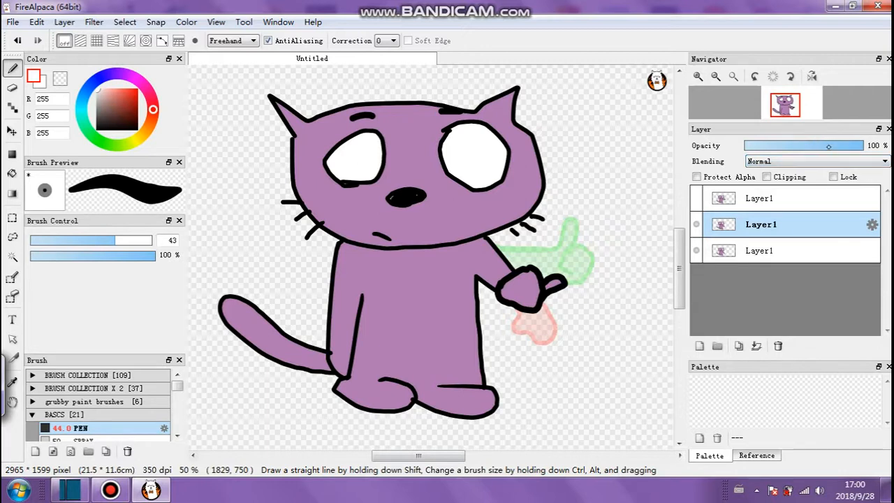
# - Lower the middle layer's opacity to 39%, draw size 29 black pupils slightly right of the old ones, and restore 100% opacity
pyautogui.moveTo(830, 145); pyautogui.dragTo(791, 144)
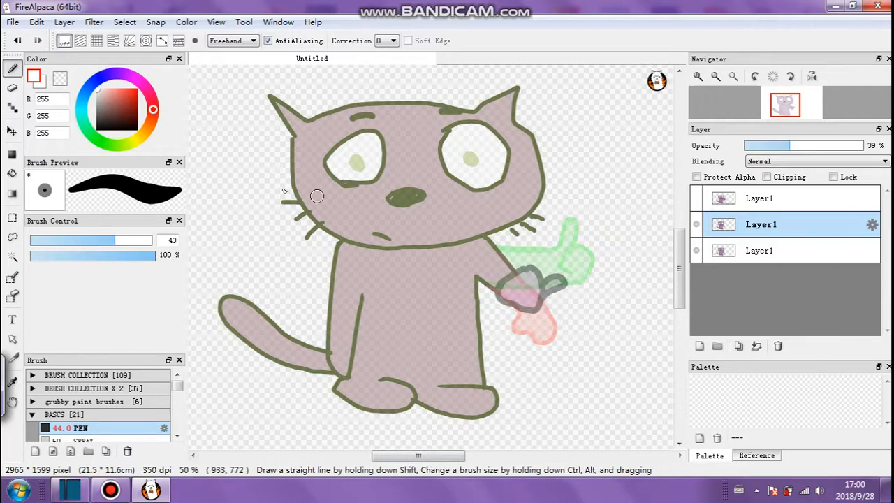
pyautogui.moveTo(120, 115); pyautogui.dragTo(70, 129)
pyautogui.click(96, 240)
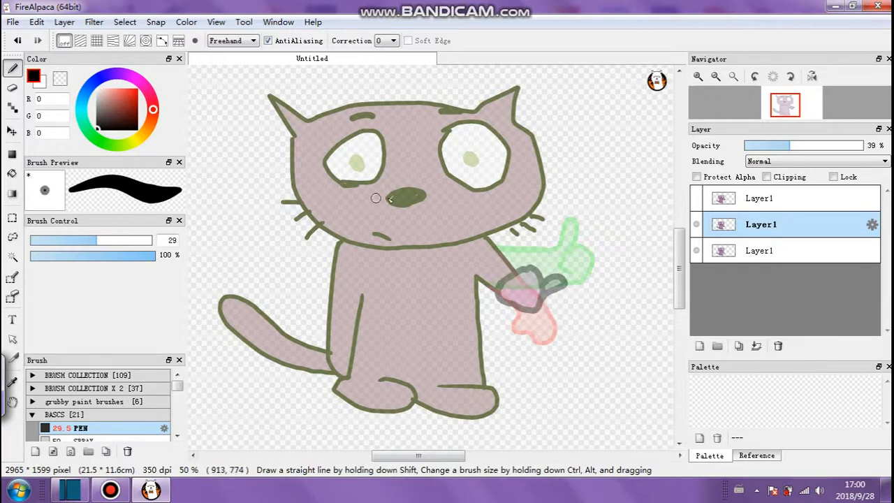
pyautogui.moveTo(367, 166); pyautogui.dragTo(364, 161)
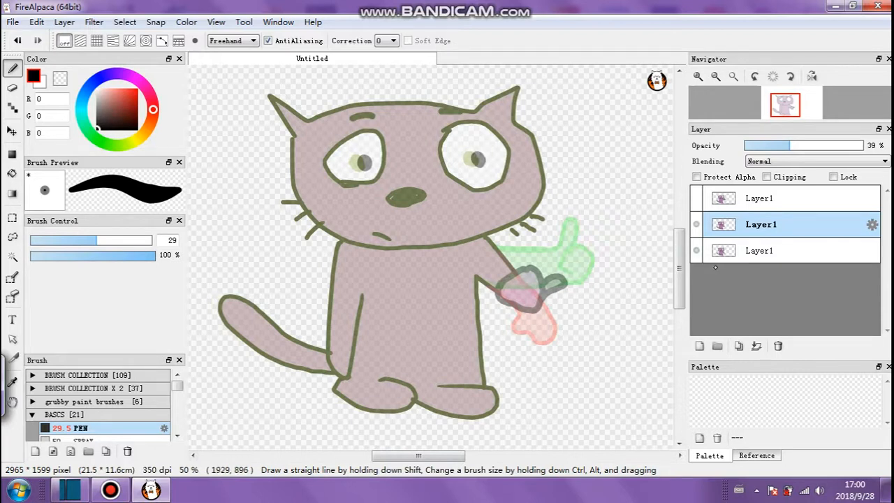
pyautogui.moveTo(784, 145); pyautogui.dragTo(886, 150)
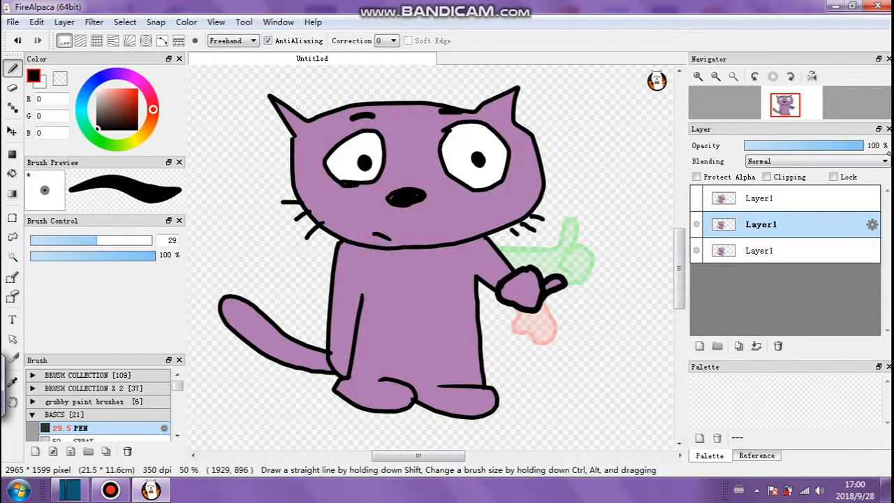
# - Select the top layer and paint over both of its pupils with white sampled from the eye
pyautogui.click(766, 200)
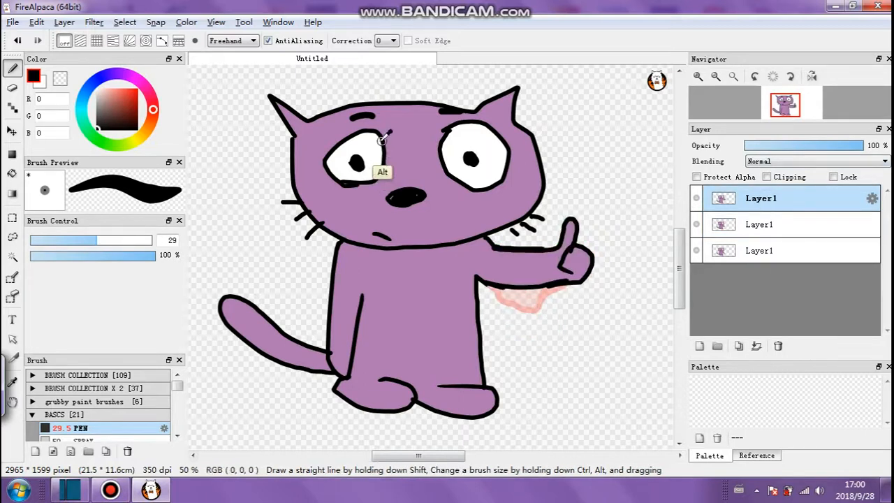
pyautogui.keyDown('alt'); pyautogui.click(372, 163); pyautogui.keyUp('alt')
pyautogui.moveTo(357, 161); pyautogui.dragTo(359, 165)
pyautogui.moveTo(467, 155); pyautogui.dragTo(496, 153)
# - Lower the top layer's opacity to 53%, draw black pupils further right than the previous frame's, and restore 100% opacity
pyautogui.click(828, 145)
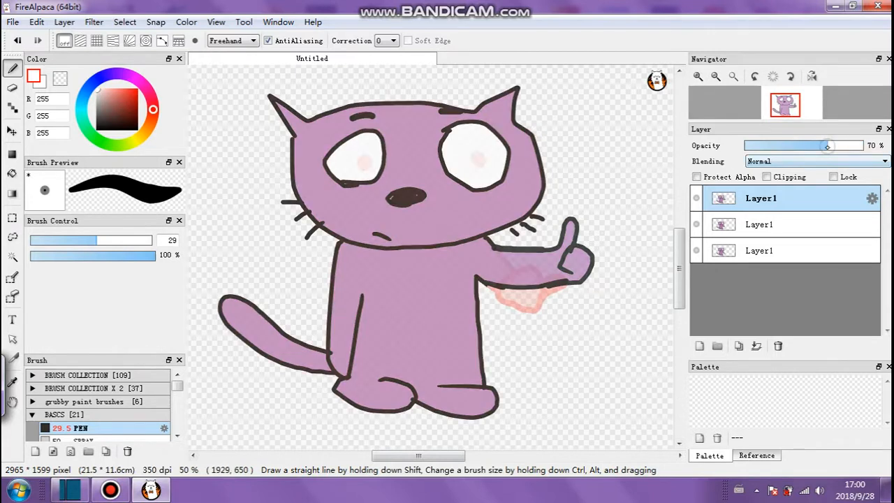
pyautogui.moveTo(823, 146); pyautogui.dragTo(807, 144)
pyautogui.moveTo(104, 109); pyautogui.dragTo(97, 129)
pyautogui.moveTo(490, 160); pyautogui.dragTo(491, 160)
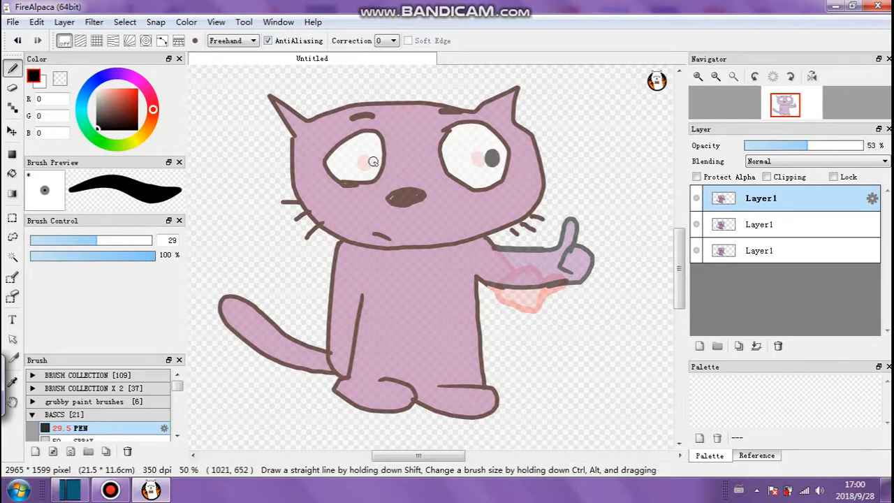
pyautogui.moveTo(372, 164); pyautogui.dragTo(373, 162)
pyautogui.moveTo(795, 143); pyautogui.dragTo(884, 147)
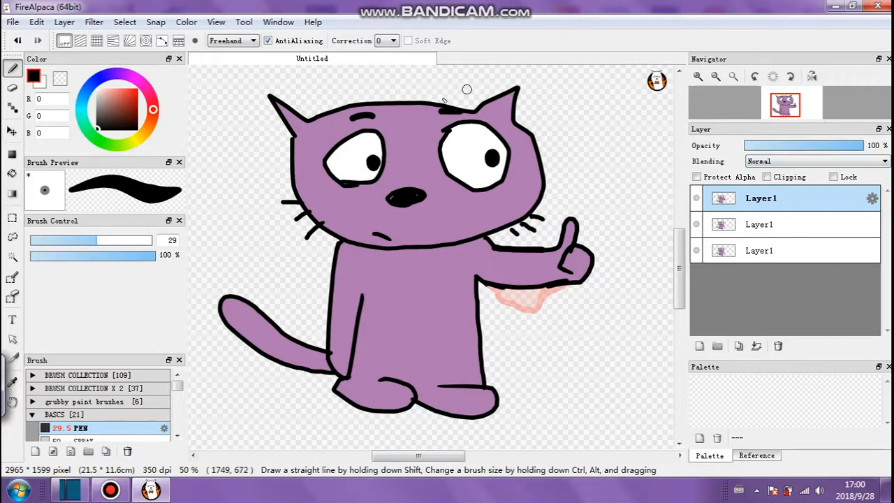
# - Step back and forth through the bottom, middle and top layers to compare the arm and pupil positions across frames
pyautogui.click(753, 229)
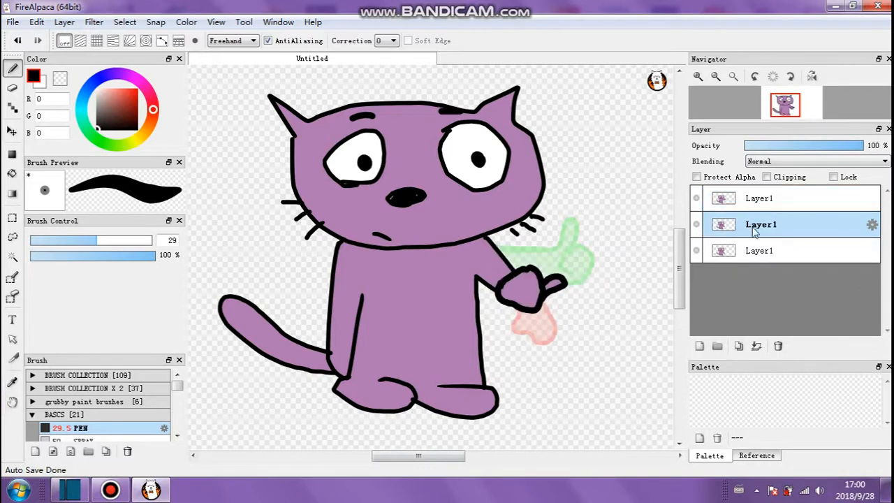
pyautogui.click(756, 257)
pyautogui.click(755, 230)
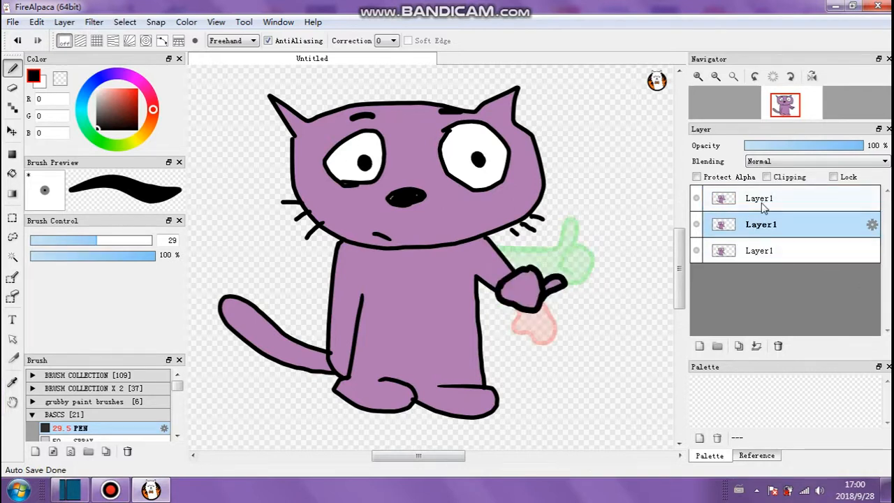
pyautogui.click(763, 203)
pyautogui.click(763, 222)
pyautogui.click(761, 251)
pyautogui.click(762, 220)
pyautogui.click(767, 201)
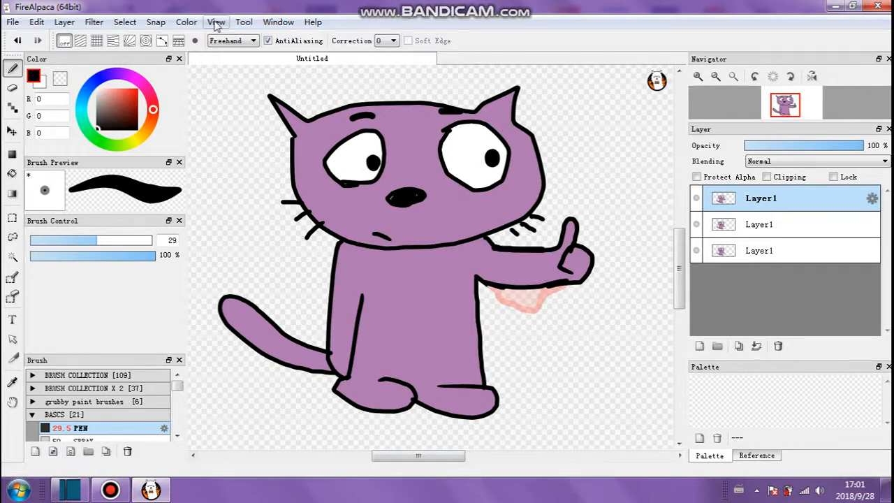
pyautogui.moveTo(364, 5)
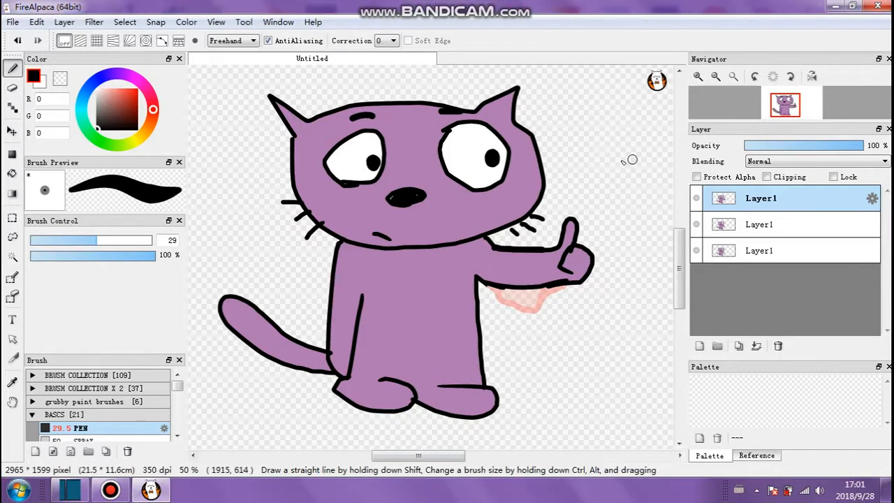
# - Try adding an empty layer above the middle frame, and undo the addition
pyautogui.click(800, 221)
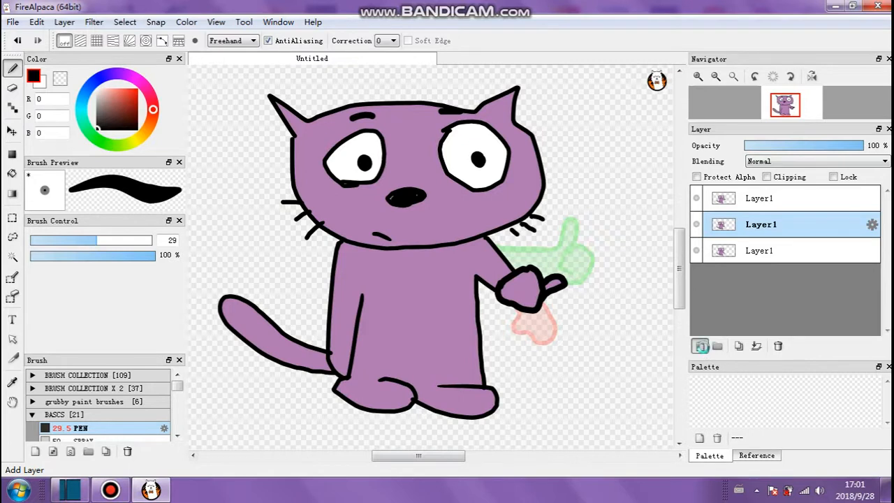
pyautogui.click(700, 346)
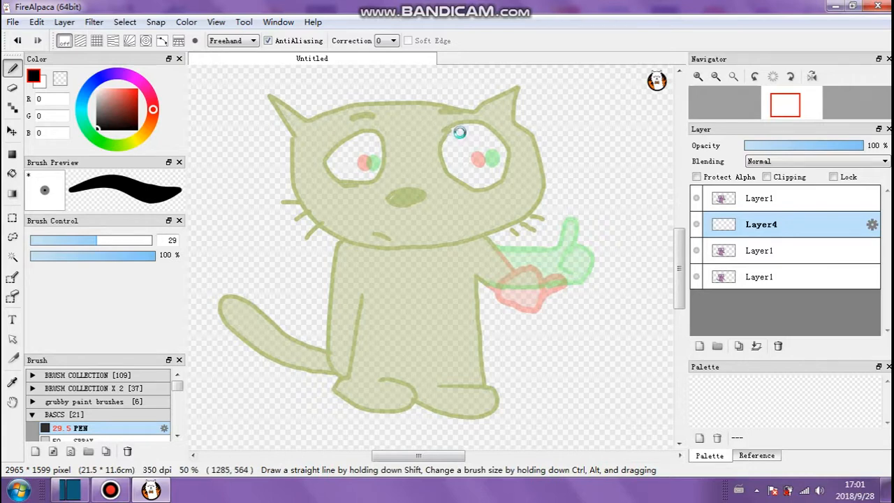
pyautogui.hotkey('ctrl', 'z')
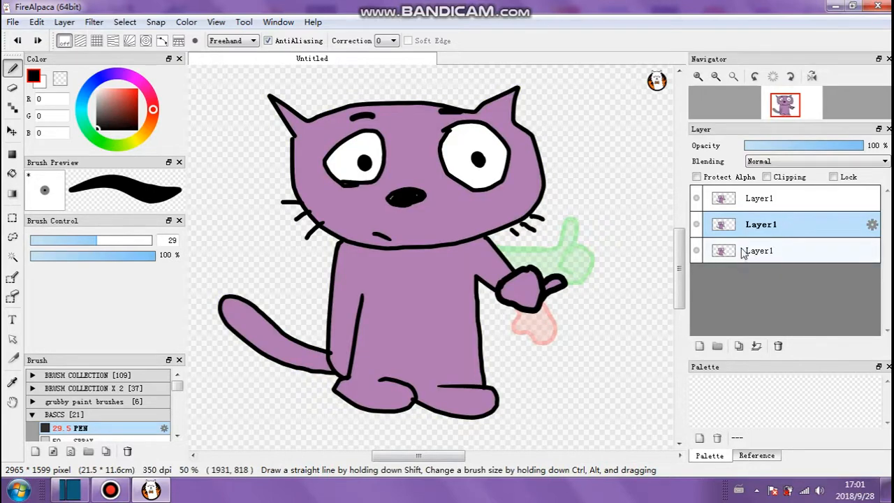
# - Select the top thumbs-up layer and duplicate it as a fourth frame
pyautogui.click(745, 201)
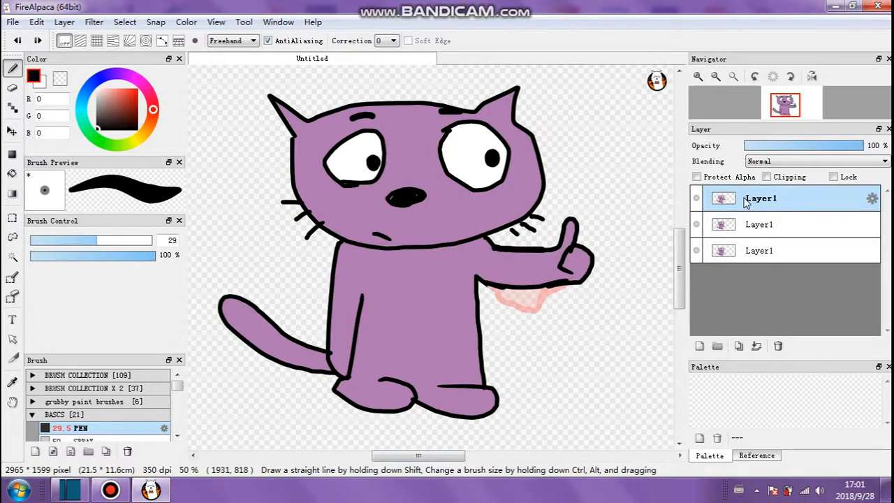
pyautogui.click(742, 348)
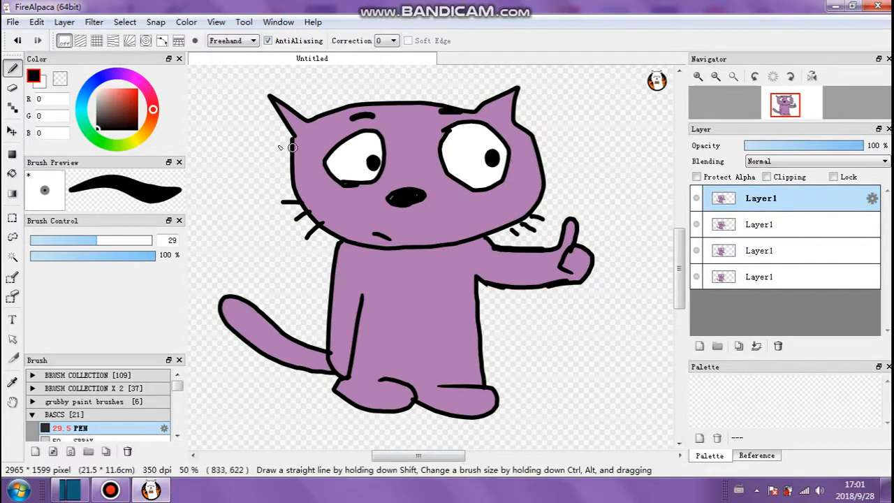
pyautogui.scroll(-1, 641, 210)
pyautogui.moveTo(679, 262); pyautogui.dragTo(678, 244)
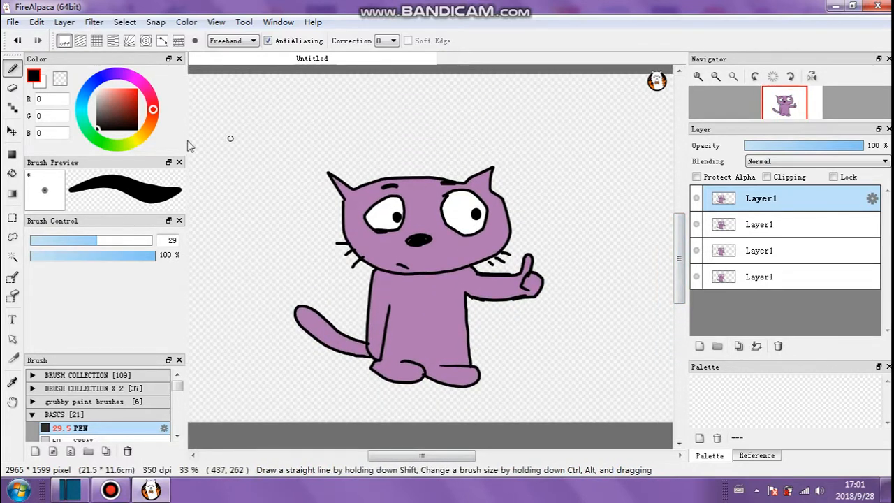
pyautogui.click(12, 219)
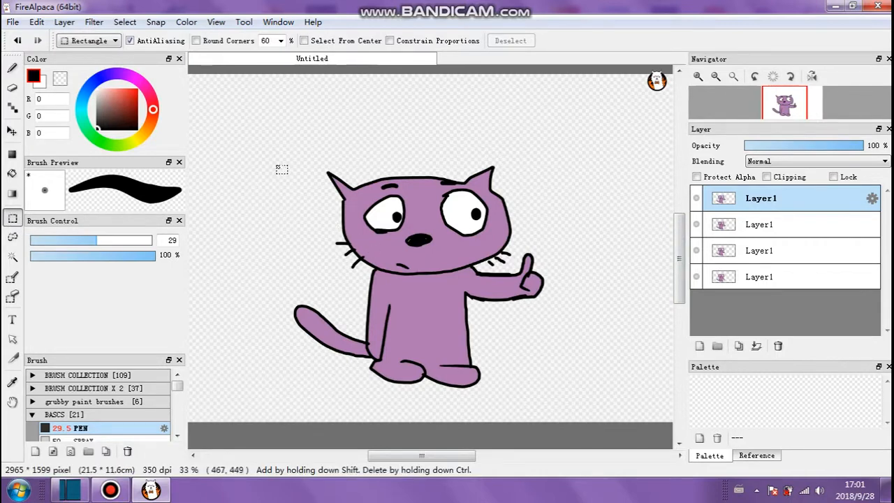
pyautogui.moveTo(256, 144); pyautogui.dragTo(577, 402)
pyautogui.click(125, 22)
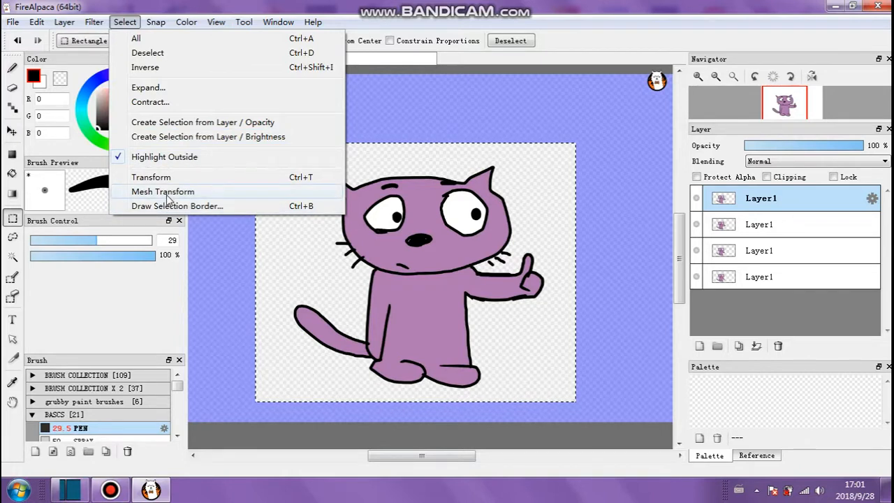
pyautogui.click(435, 4)
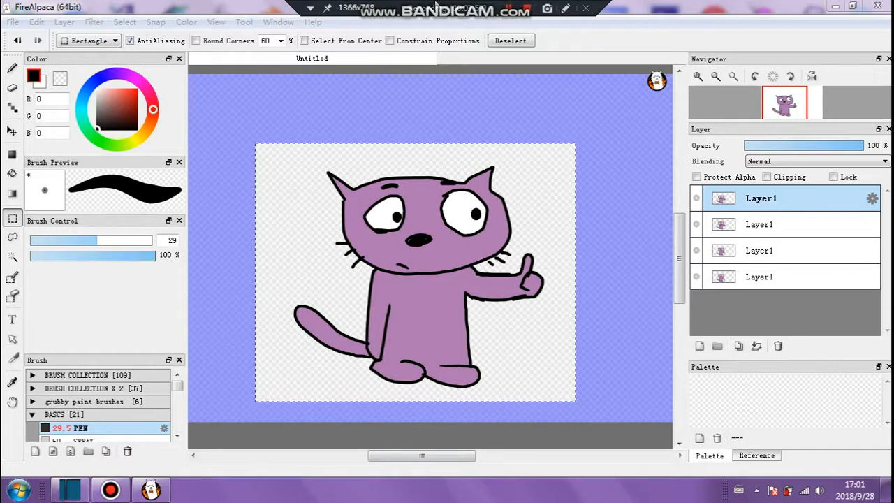
pyautogui.click(454, 62)
pyautogui.click(469, 80)
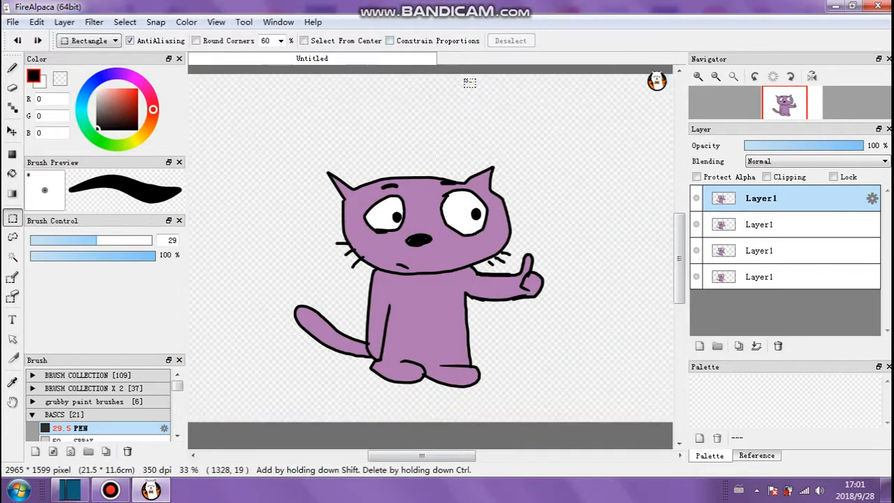
# - Mesh-transform the top layer with a 4 by 4 grid, pulling the ears left, squeezing the head's right side and raising the thumbs-up hand
pyautogui.click(125, 22)
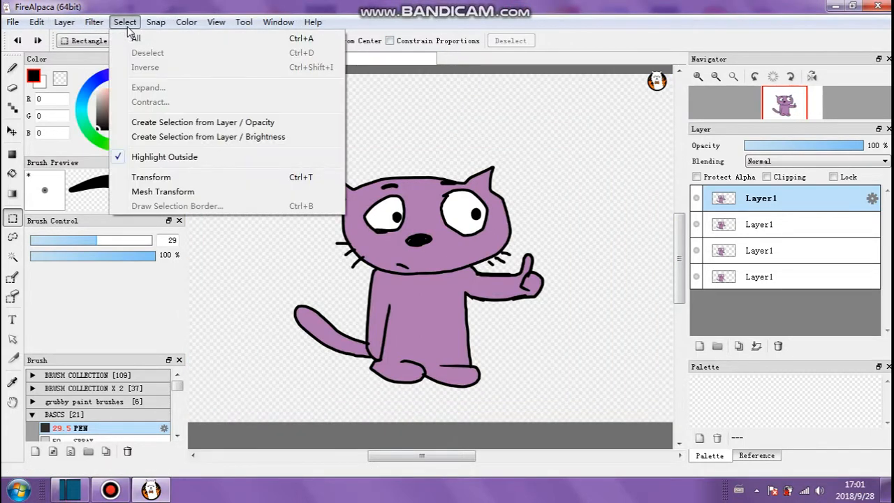
pyautogui.click(161, 191)
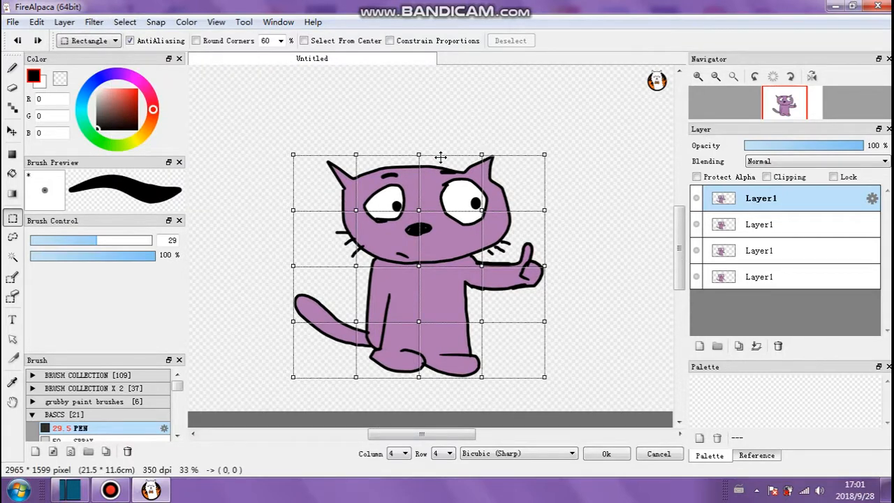
pyautogui.moveTo(482, 153); pyautogui.dragTo(409, 160)
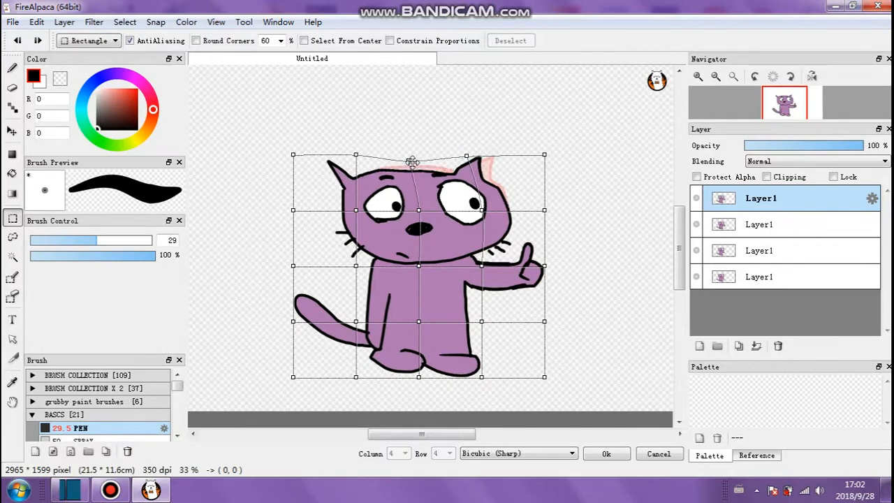
pyautogui.moveTo(356, 155); pyautogui.dragTo(347, 160)
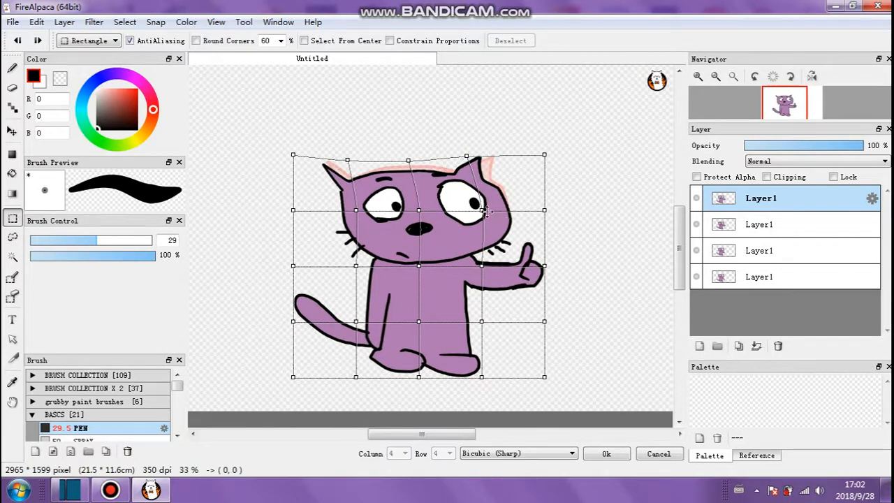
pyautogui.moveTo(482, 209); pyautogui.dragTo(482, 204)
pyautogui.moveTo(544, 210); pyautogui.dragTo(532, 208)
pyautogui.moveTo(545, 266); pyautogui.dragTo(542, 244)
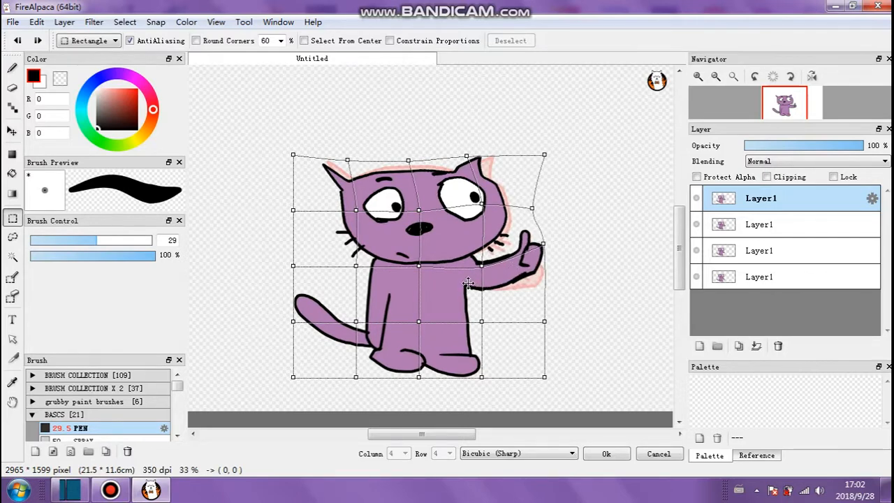
pyautogui.moveTo(417, 265); pyautogui.dragTo(416, 271)
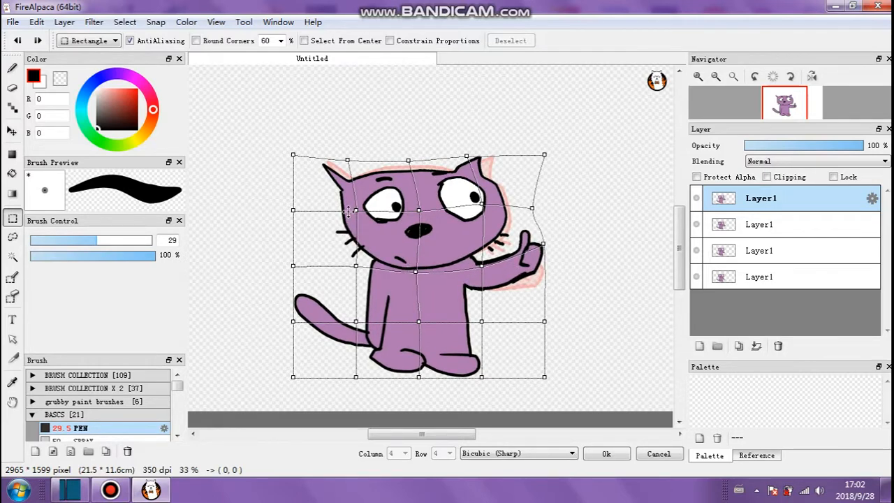
# - Use the mesh to push the cat's left cheek and side outward, bend the tail downward, shift the belly slightly right, and apply the deformation
pyautogui.moveTo(347, 210); pyautogui.dragTo(349, 207)
pyautogui.moveTo(361, 261); pyautogui.dragTo(354, 269)
pyautogui.moveTo(295, 321); pyautogui.dragTo(294, 334)
pyautogui.moveTo(359, 318); pyautogui.dragTo(350, 323)
pyautogui.moveTo(425, 320); pyautogui.dragTo(432, 318)
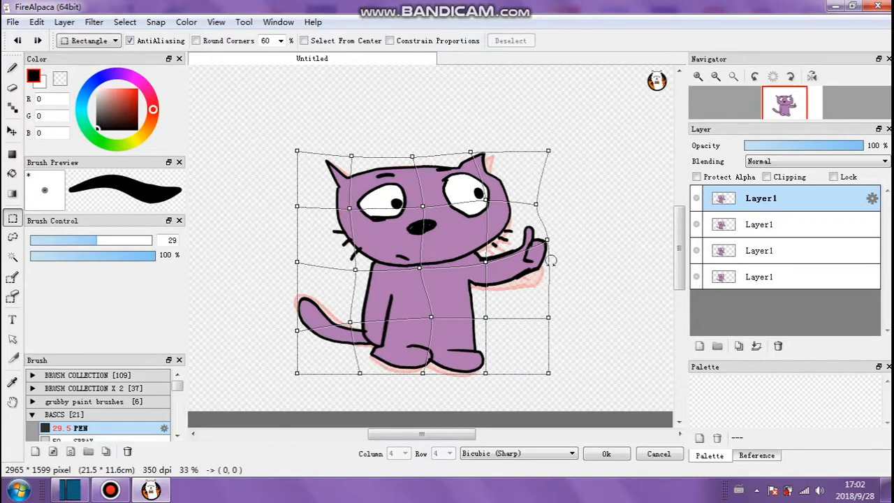
pyautogui.click(608, 455)
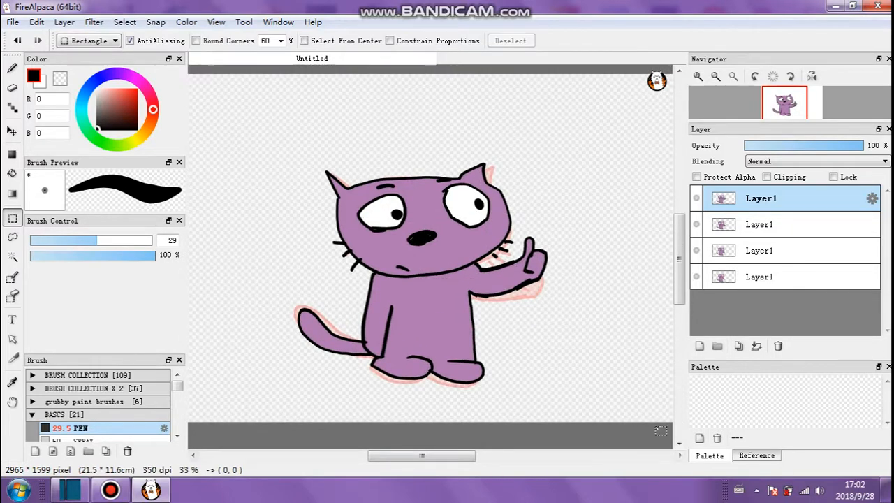
# - Duplicate the deformed top layer as a fifth frame
pyautogui.click(740, 345)
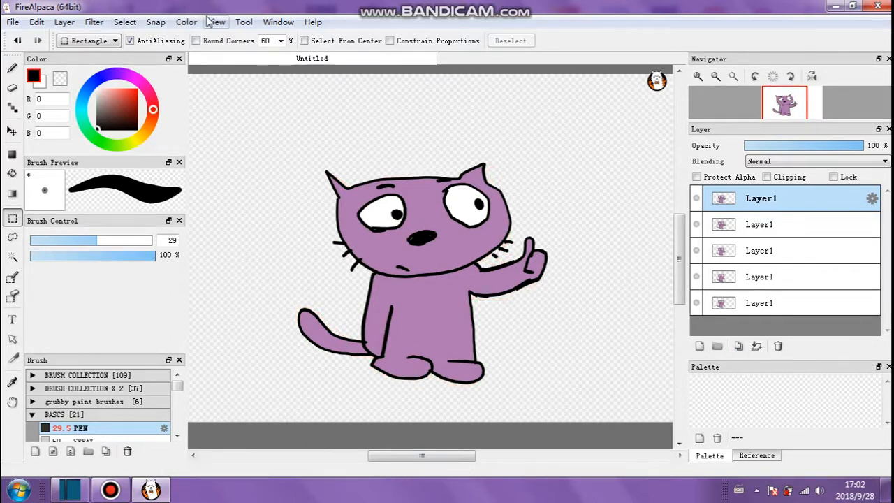
pyautogui.click(126, 22)
pyautogui.click(151, 177)
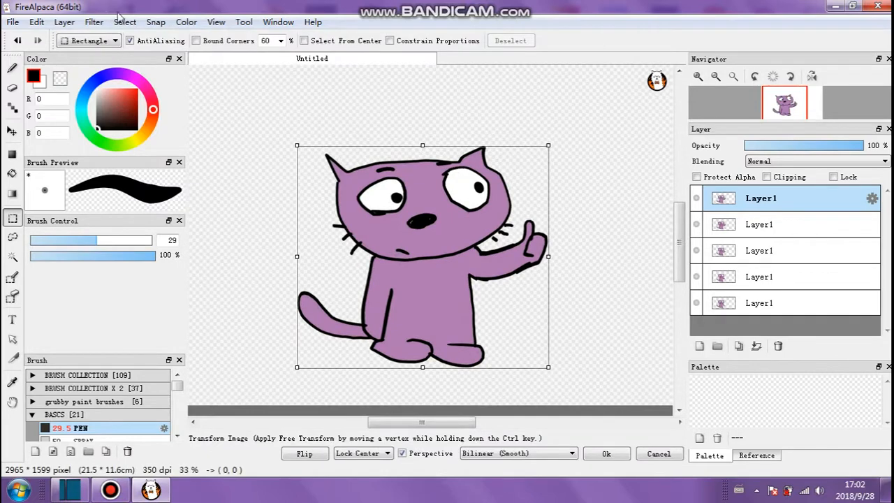
pyautogui.click(656, 453)
# - Mesh-transform the new top layer, pulling the left ear and left eye down and outward and shifting the forehead and nose slightly left
pyautogui.click(126, 22)
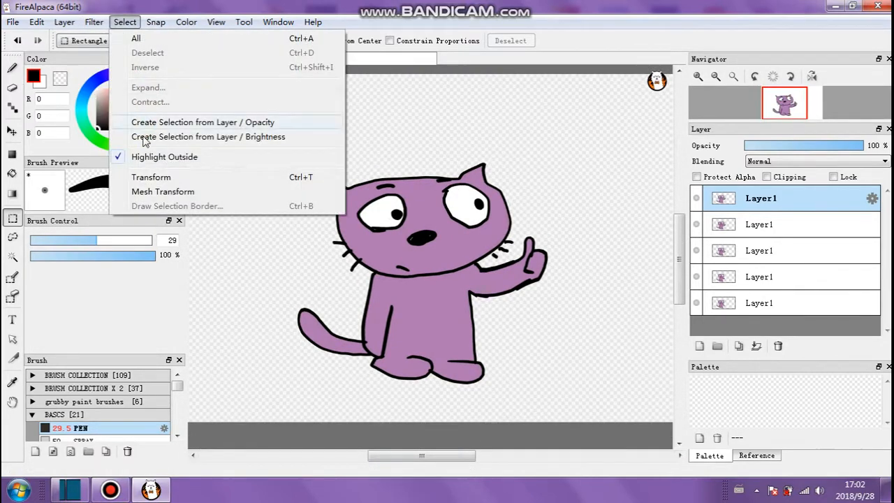
pyautogui.click(150, 189)
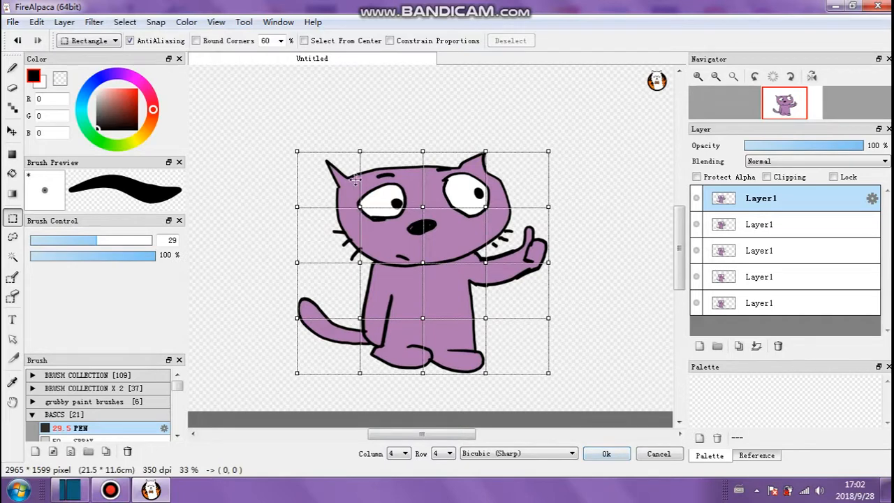
pyautogui.moveTo(297, 151); pyautogui.dragTo(283, 170)
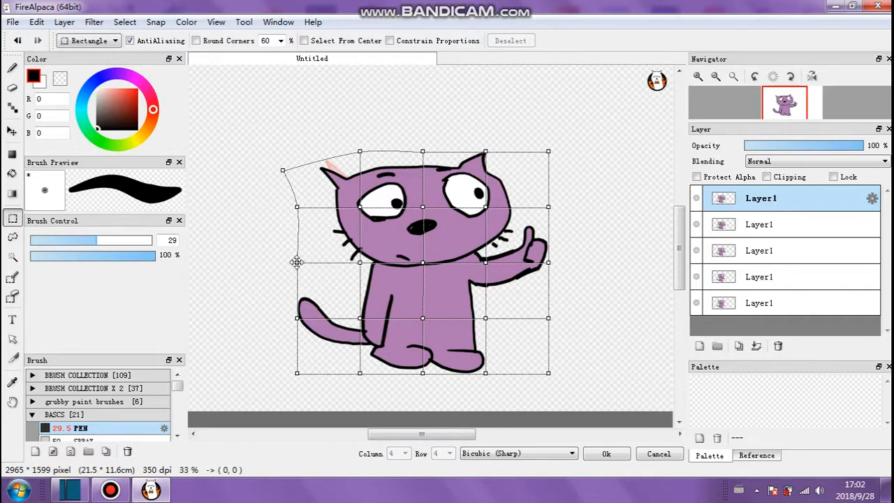
pyautogui.moveTo(297, 262); pyautogui.dragTo(299, 273)
pyautogui.moveTo(361, 207); pyautogui.dragTo(354, 217)
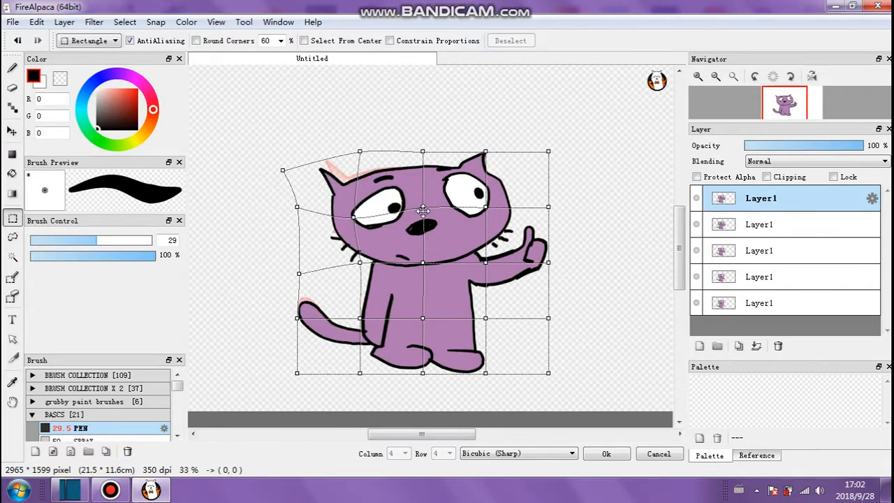
pyautogui.moveTo(422, 208); pyautogui.dragTo(415, 207)
pyautogui.moveTo(423, 147); pyautogui.dragTo(418, 148)
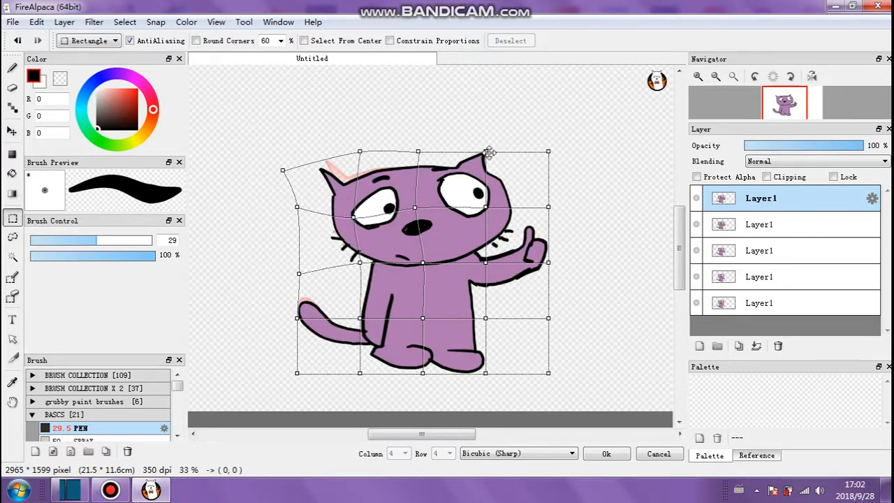
# - Tilt the head's right side up and left, stretch the thumbs-up hand outward, lower the tail, and apply the mesh transform
pyautogui.moveTo(489, 152); pyautogui.dragTo(475, 146)
pyautogui.moveTo(486, 207); pyautogui.dragTo(475, 202)
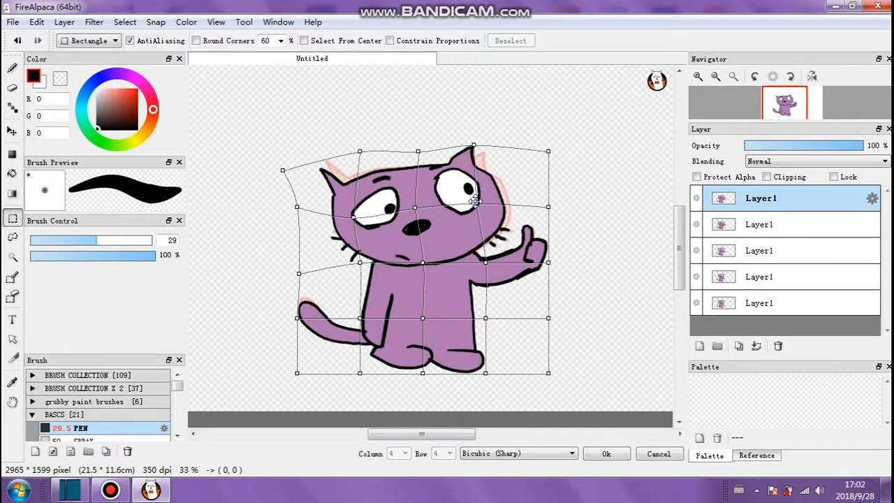
pyautogui.moveTo(549, 207); pyautogui.dragTo(550, 195)
pyautogui.moveTo(550, 261); pyautogui.dragTo(560, 258)
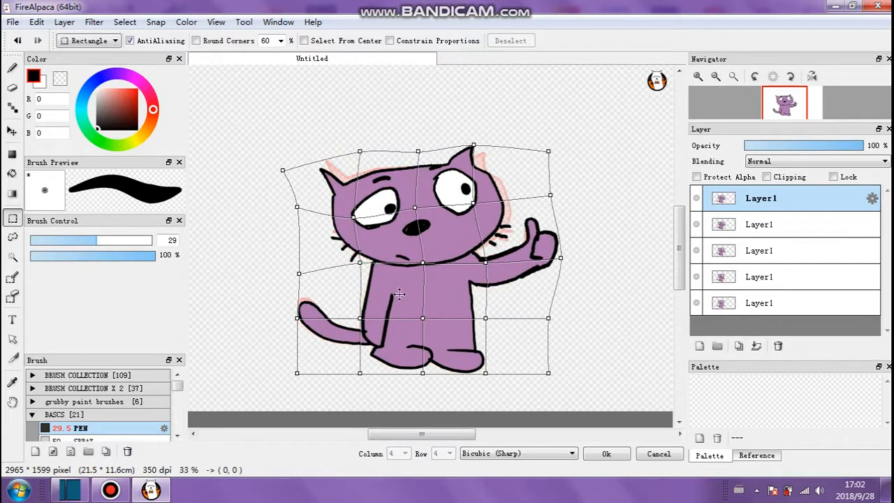
pyautogui.moveTo(297, 318); pyautogui.dragTo(293, 342)
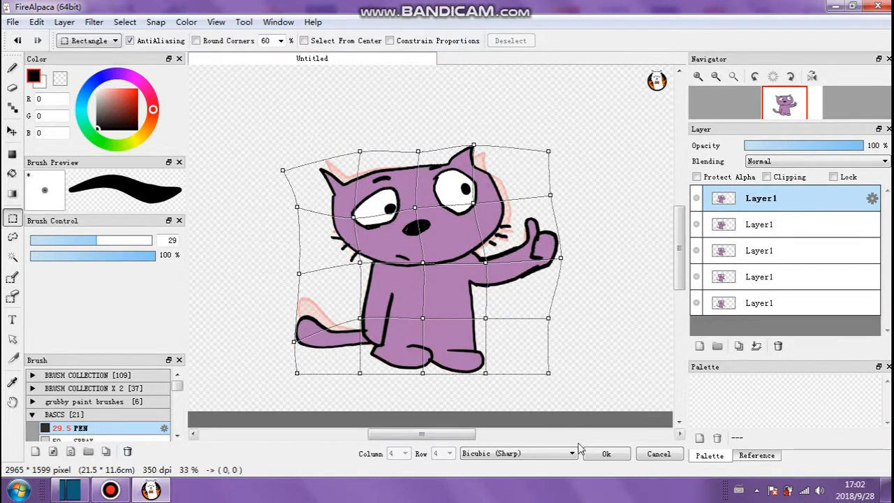
pyautogui.click(605, 453)
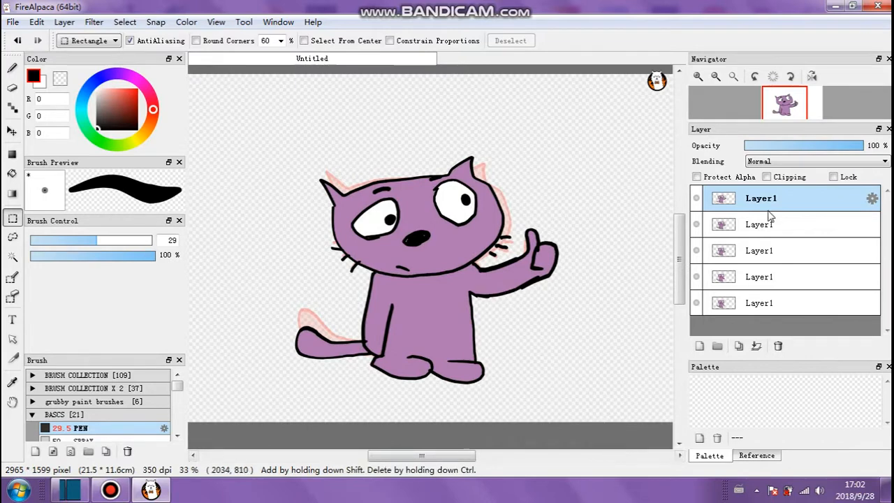
# - Step through all five frame layers from bottom to top to check how the cat's pose progresses
pyautogui.click(742, 298)
pyautogui.click(741, 275)
pyautogui.click(746, 250)
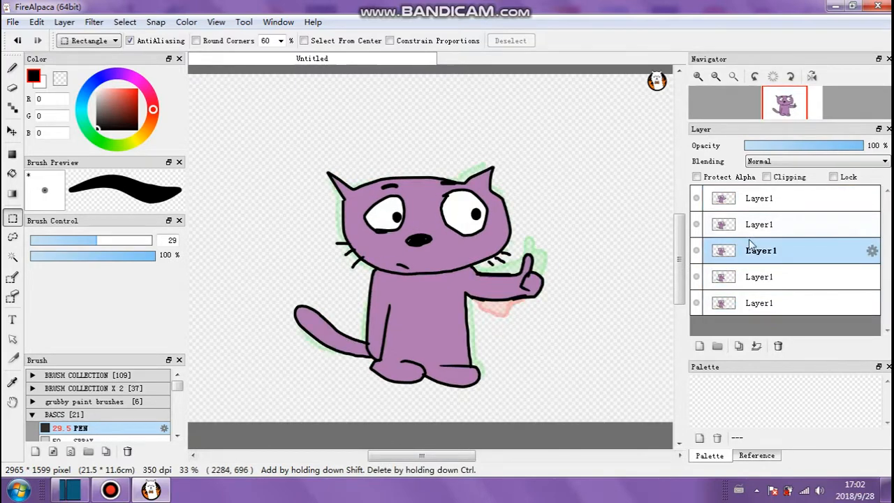
pyautogui.click(751, 225)
pyautogui.click(756, 203)
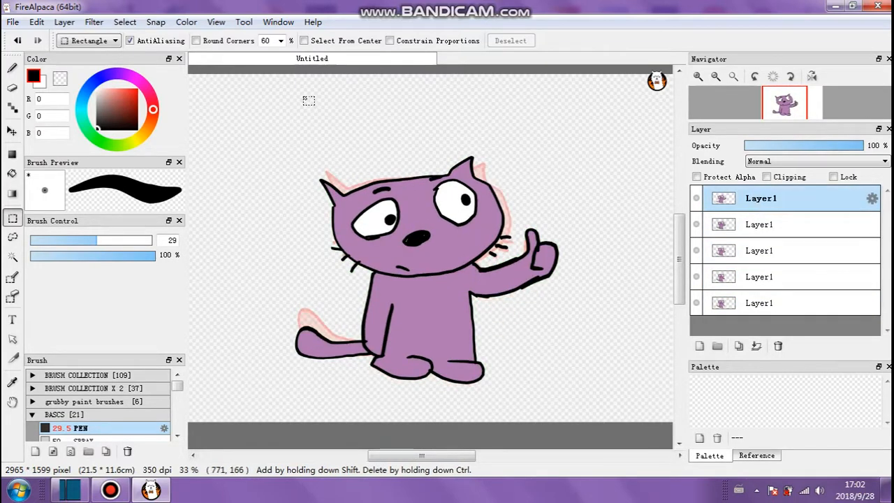
pyautogui.scroll(-1, 465, 203)
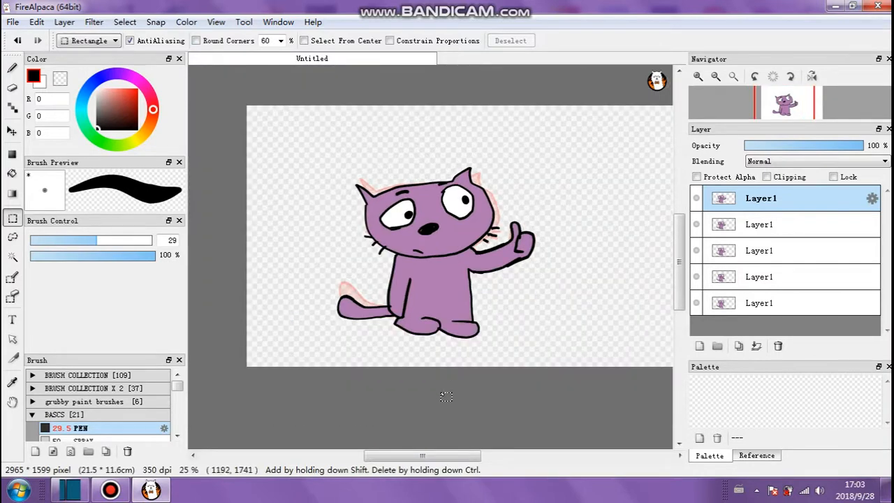
pyautogui.hscroll(3, 438, 372)
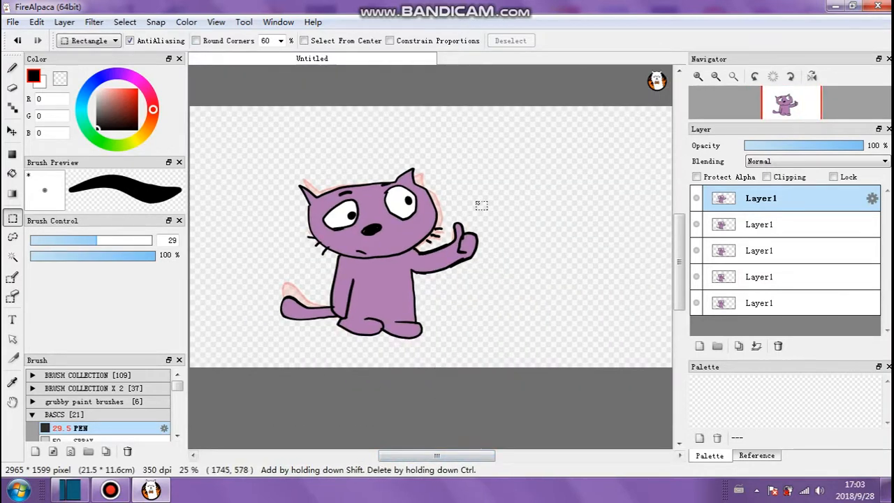
pyautogui.scroll(1, 270, 123)
pyautogui.scroll(-1, 209, 180)
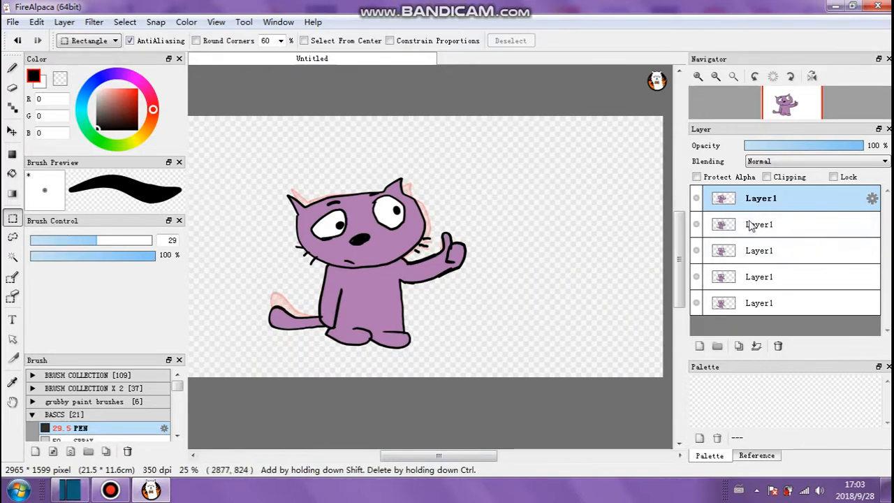
# - Add a folder at the top of the layer stack, try moving all five frame layers into it, and undo the move
pyautogui.click(719, 347)
pyautogui.click(756, 229)
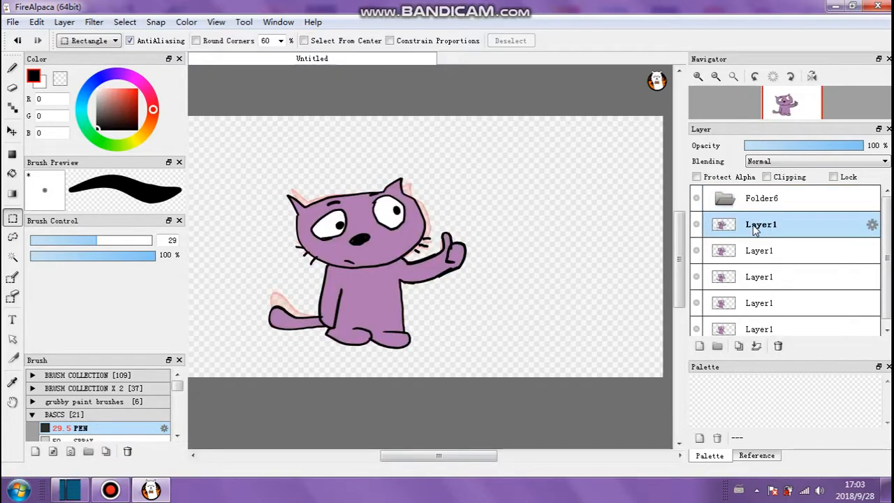
pyautogui.scroll(-1, 765, 326)
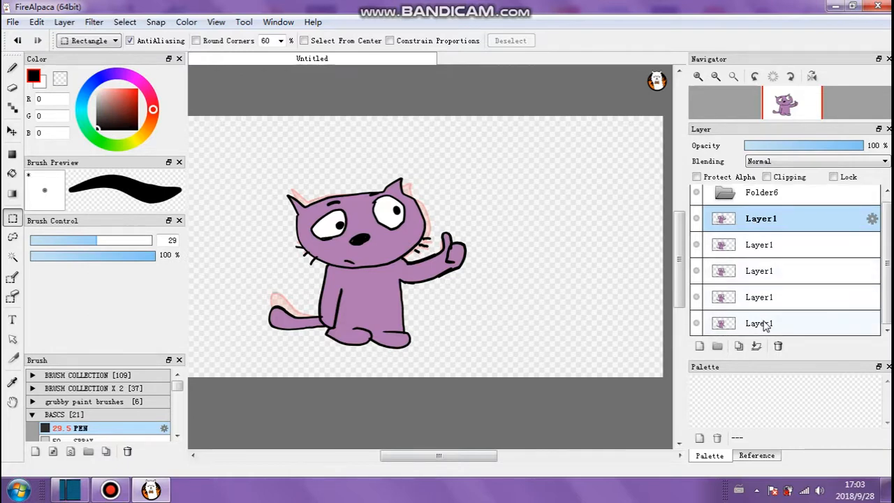
pyautogui.keyDown('shift'); pyautogui.click(765, 327); pyautogui.keyUp('shift')
pyautogui.moveTo(751, 227); pyautogui.dragTo(763, 198)
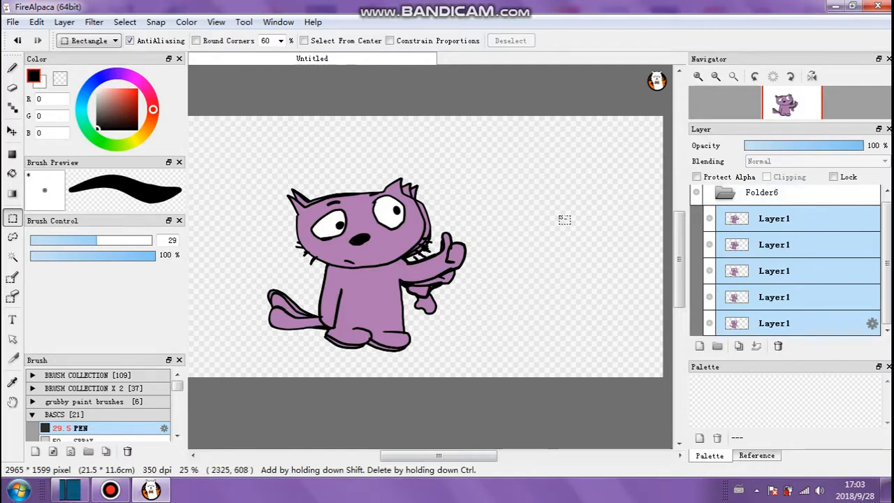
pyautogui.hotkey('ctrl', 'z')
pyautogui.click(740, 215)
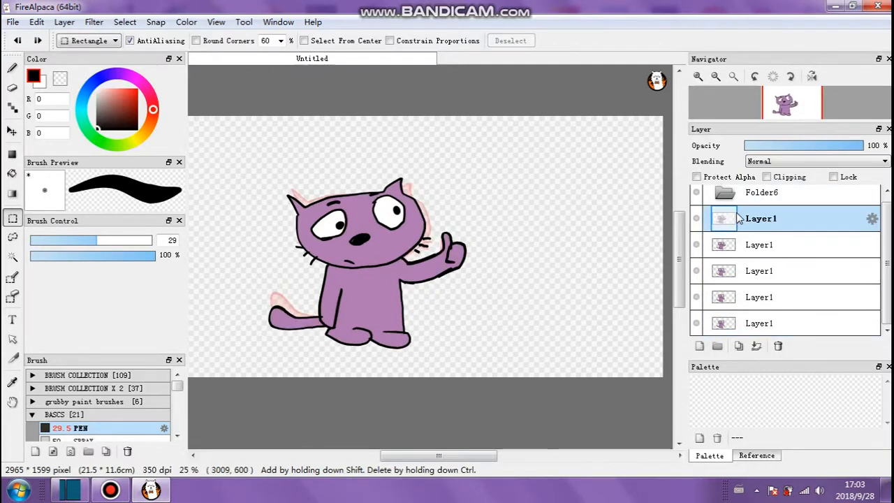
# - Undo adding the empty folder above the five frame layers
pyautogui.hotkey('ctrl', 'z')
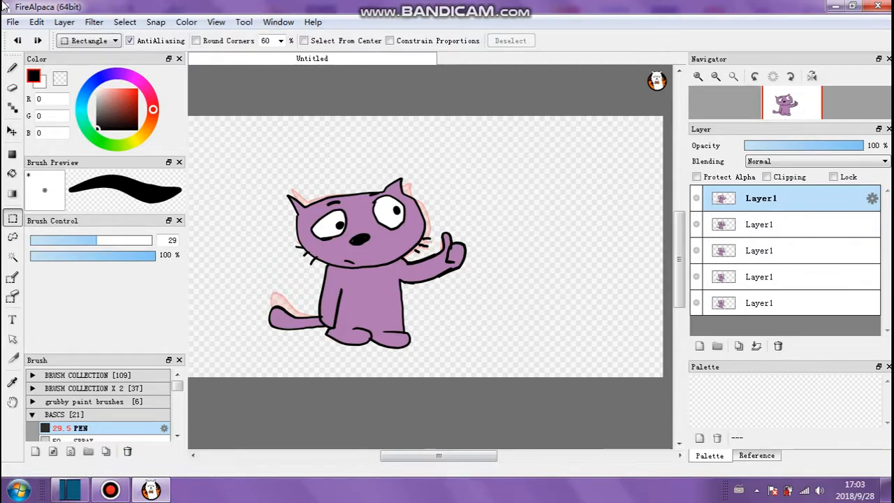
pyautogui.click(244, 23)
pyautogui.moveTo(215, 23)
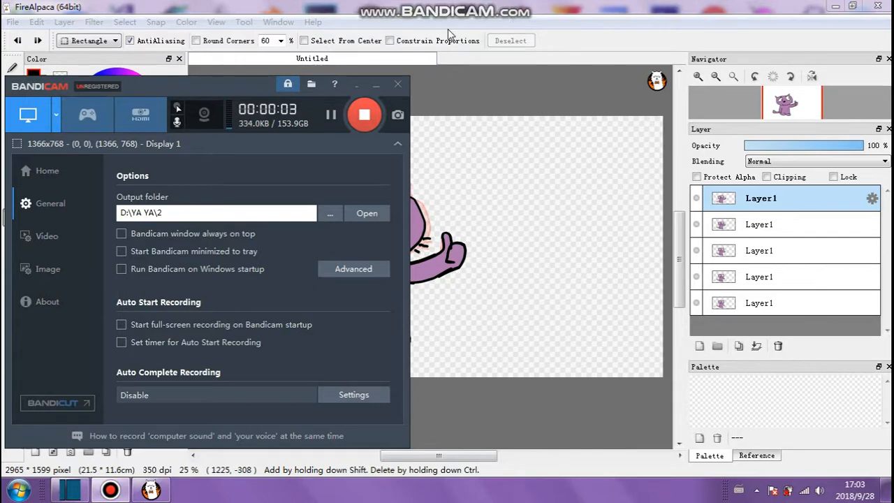
# - Play the five frames with AutoPlay, enlarge the preview to full screen, and turn off High Quality
pyautogui.click(509, 19)
pyautogui.click(216, 22)
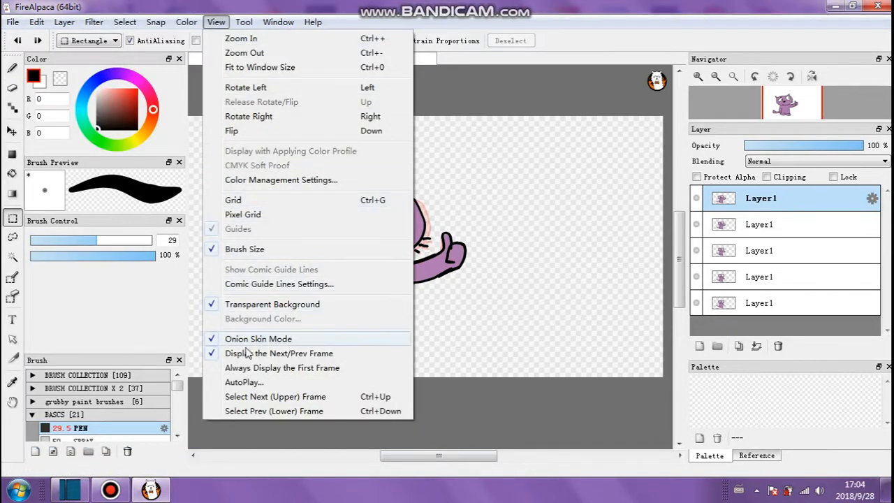
pyautogui.click(250, 384)
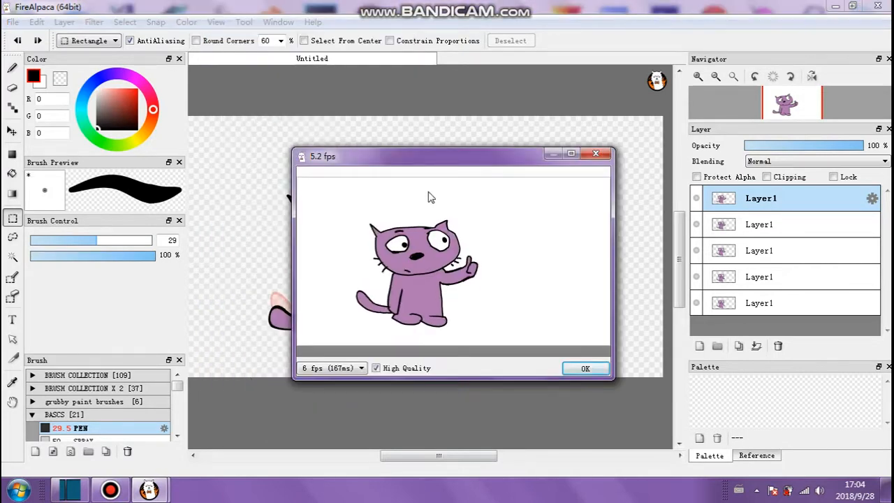
pyautogui.moveTo(457, 163); pyautogui.dragTo(359, 117)
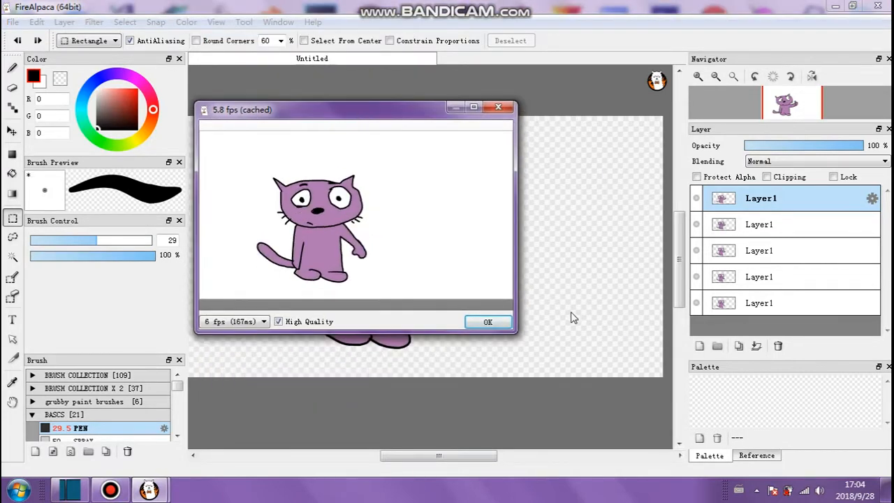
pyautogui.moveTo(513, 335); pyautogui.dragTo(681, 430)
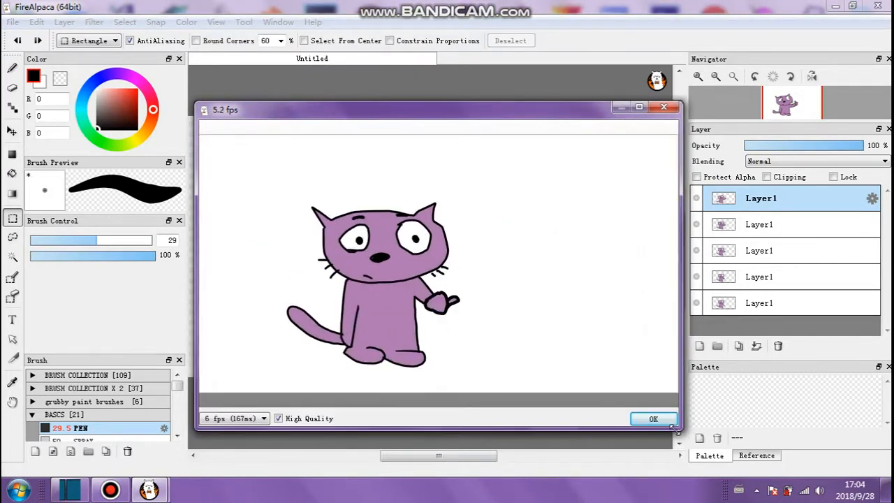
pyautogui.doubleClick(459, 115)
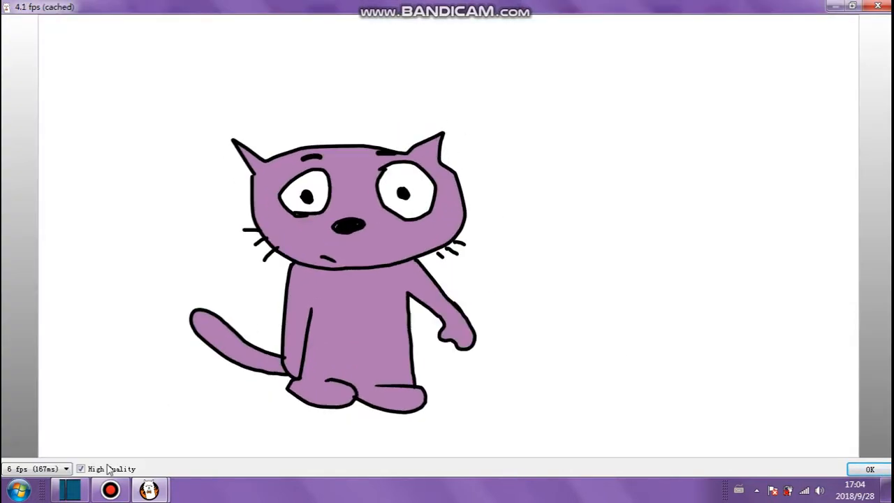
pyautogui.click(81, 469)
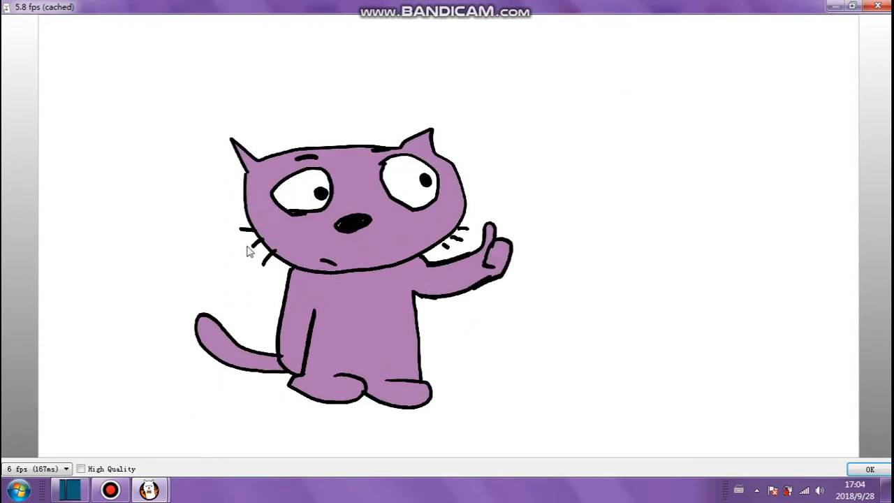
# - Compare the animation's playback at 30, 4, 12, 2 and 10 fps, and close the preview
pyautogui.click(65, 469)
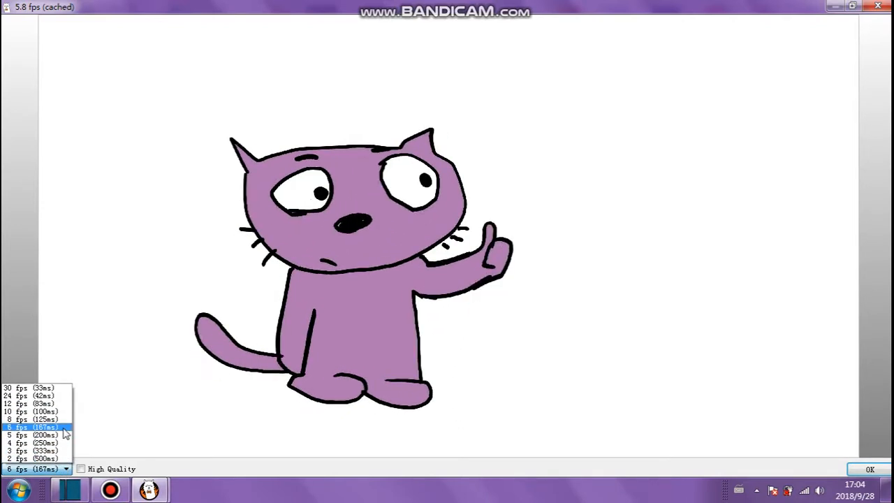
pyautogui.click(60, 389)
pyautogui.click(63, 470)
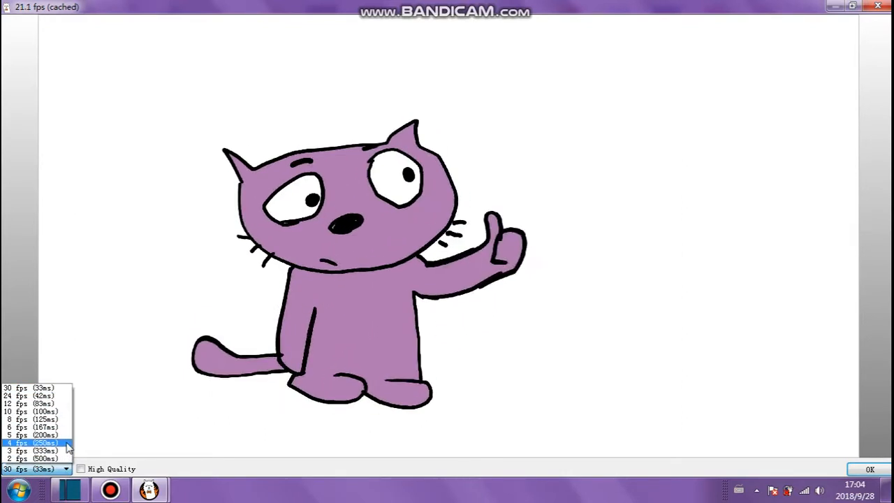
pyautogui.click(68, 444)
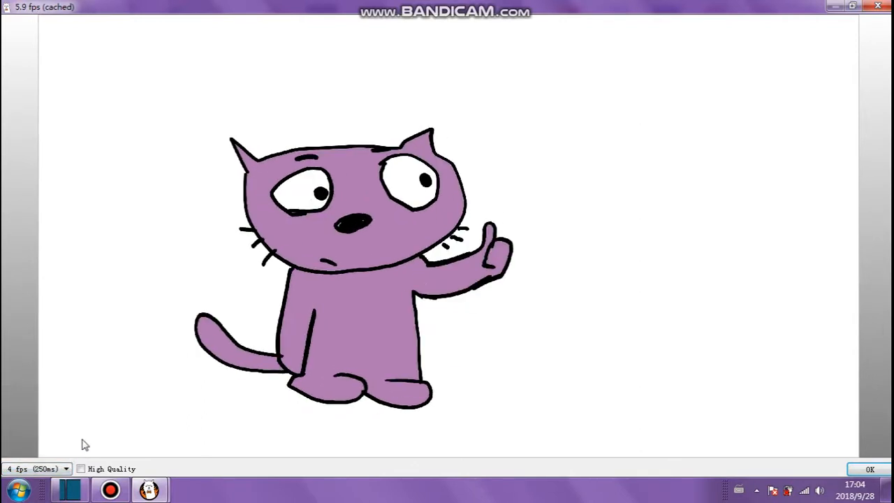
pyautogui.click(60, 471)
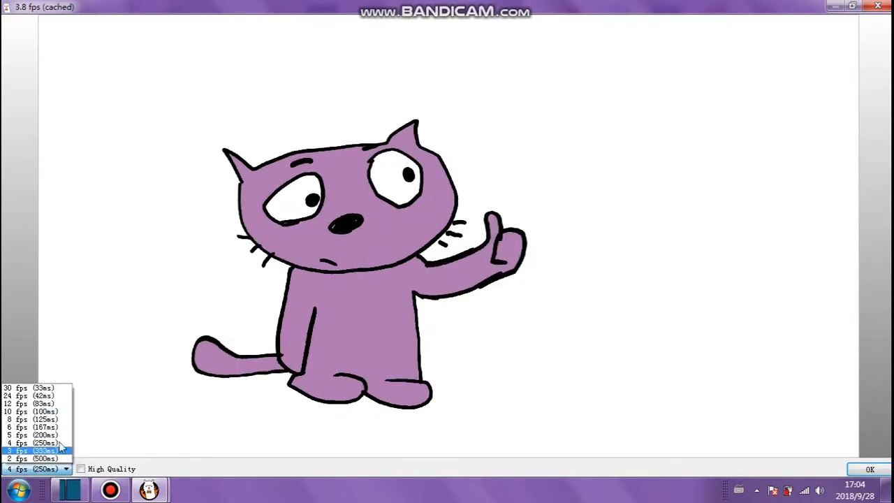
pyautogui.click(62, 405)
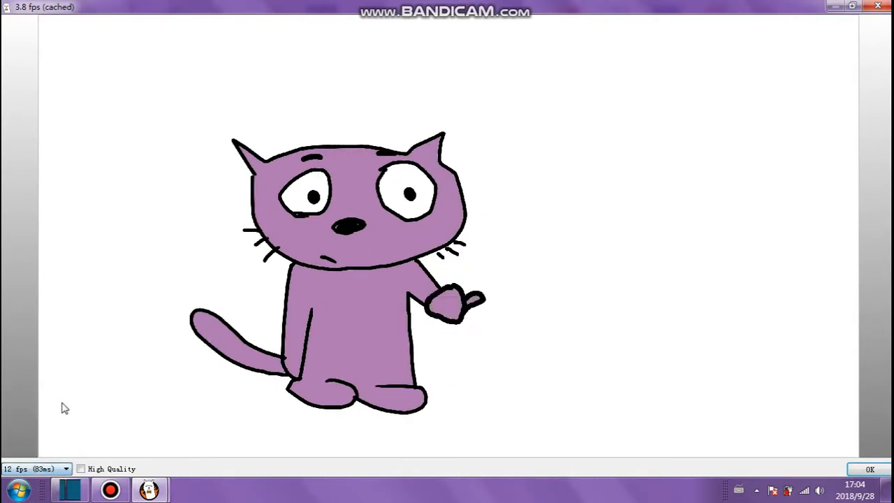
pyautogui.click(63, 472)
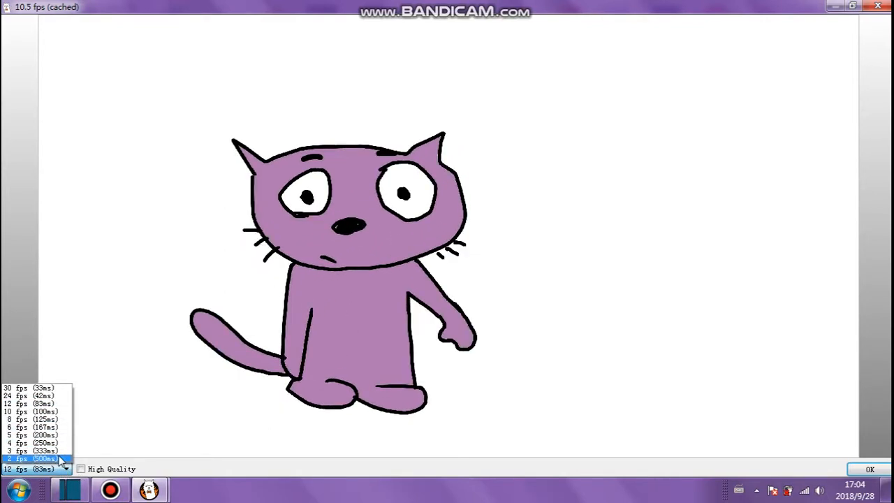
pyautogui.click(62, 460)
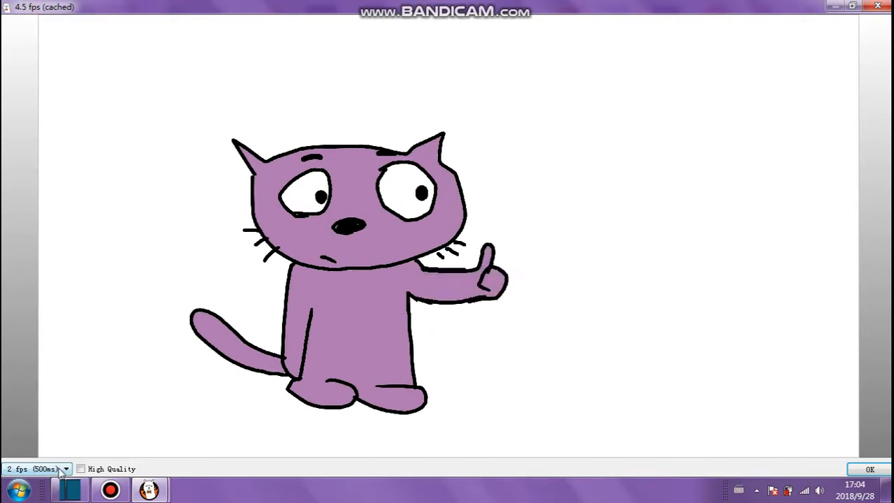
pyautogui.click(61, 470)
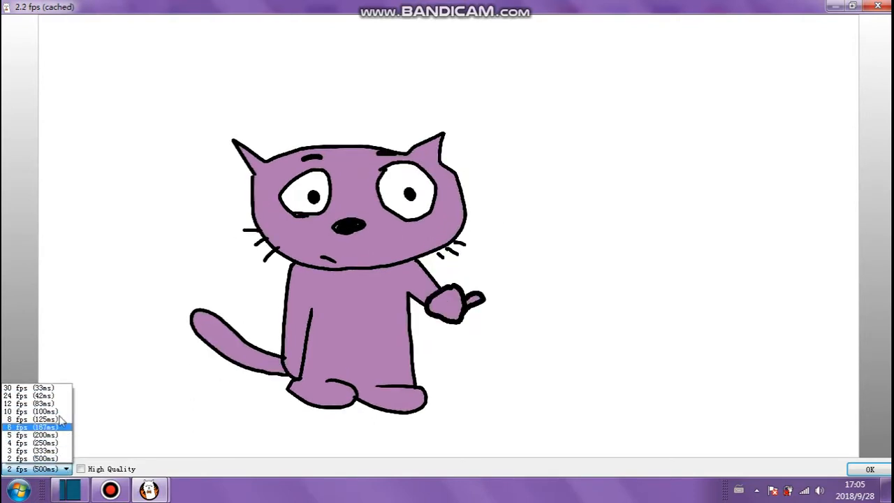
pyautogui.click(62, 413)
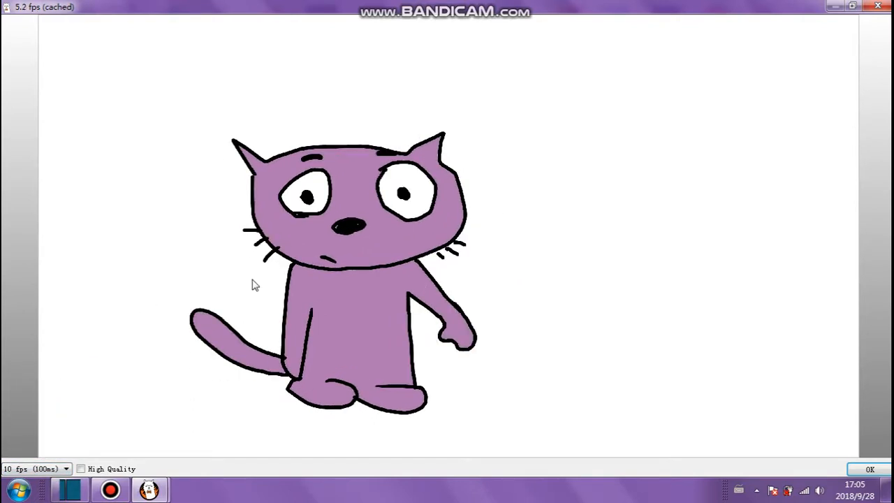
pyautogui.click(867, 469)
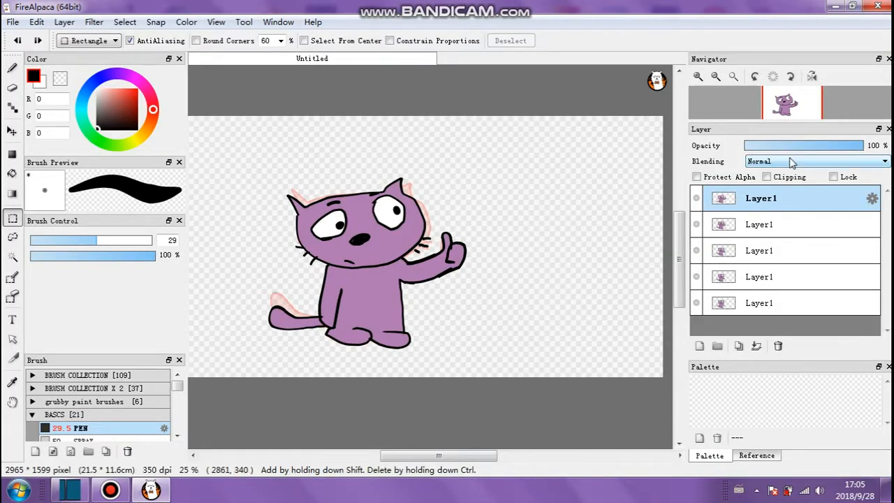
# - Locate the Export Layers (Onion Skin Mode) command for exporting the frames, without running it
pyautogui.click(12, 23)
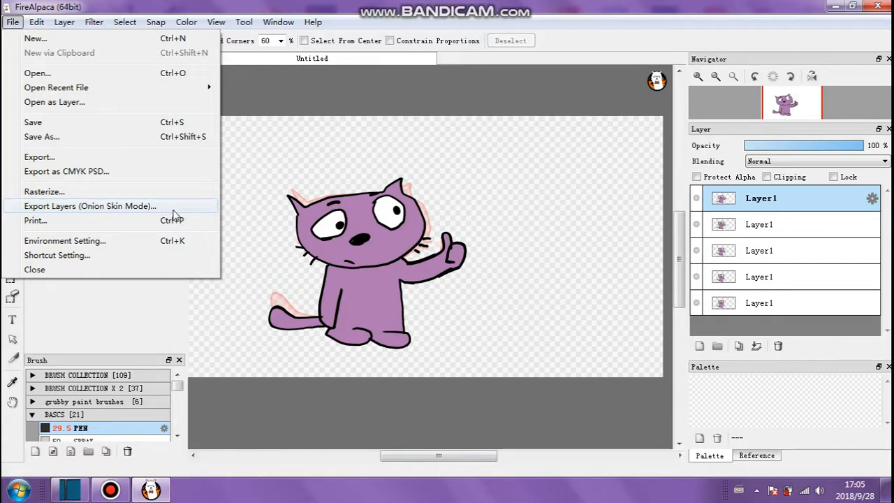
pyautogui.click(705, 10)
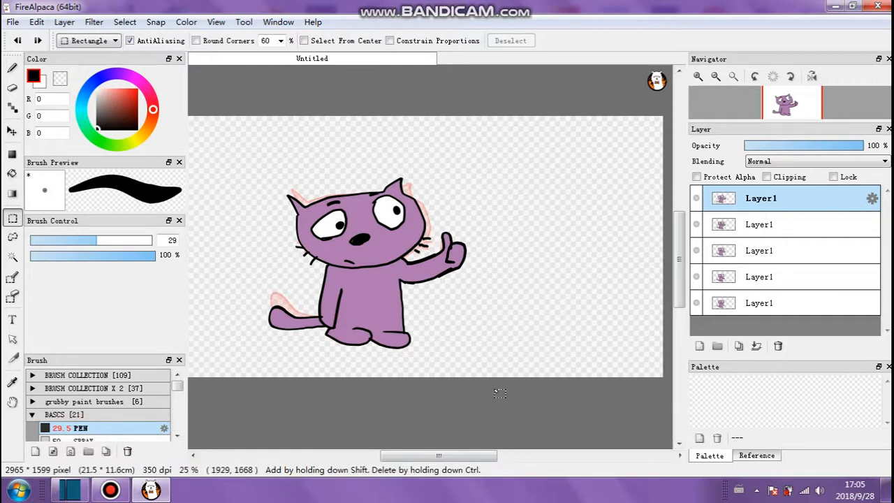
pyautogui.click(11, 22)
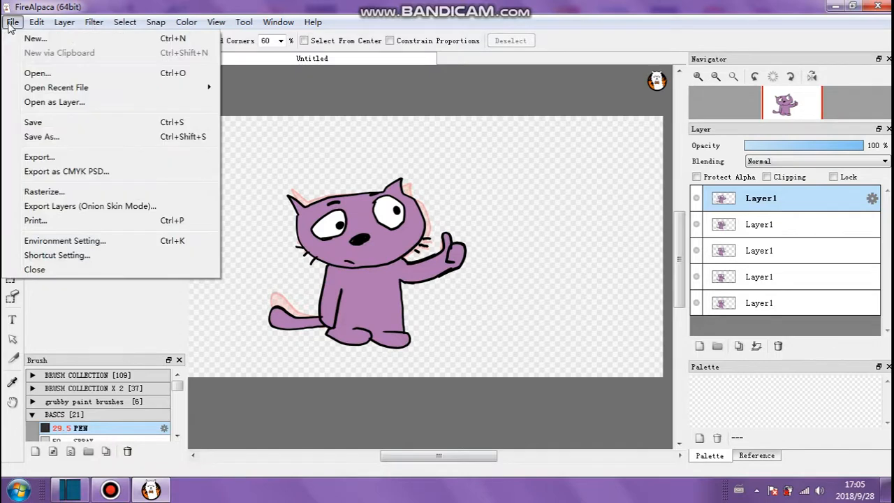
pyautogui.click(12, 22)
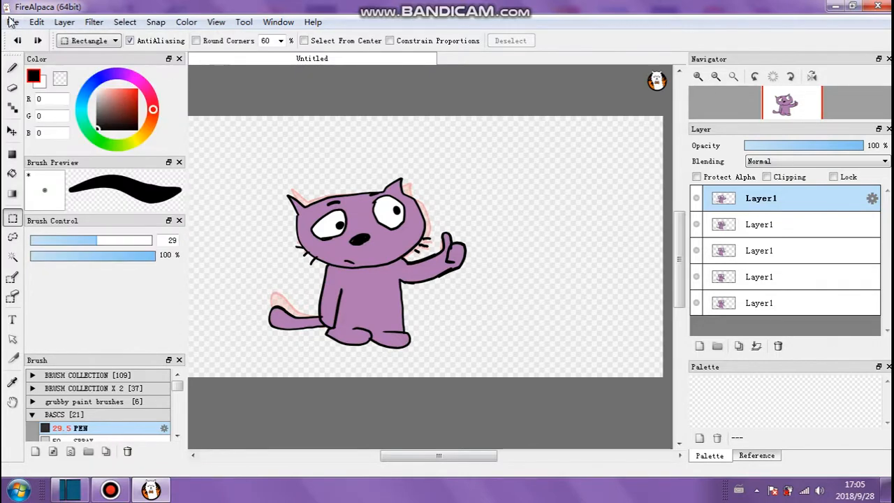
# - Replay the frames with AutoPlay, set the playback rate to 12 fps, and maximize the preview
pyautogui.click(215, 22)
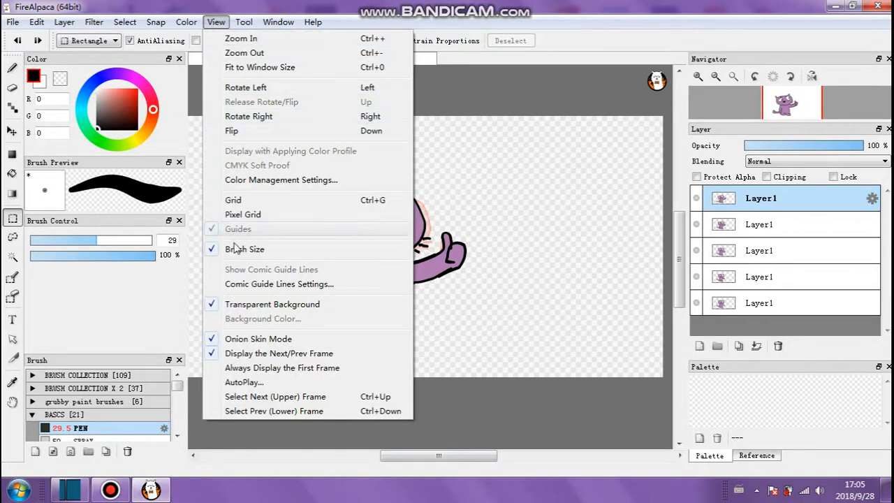
pyautogui.click(255, 383)
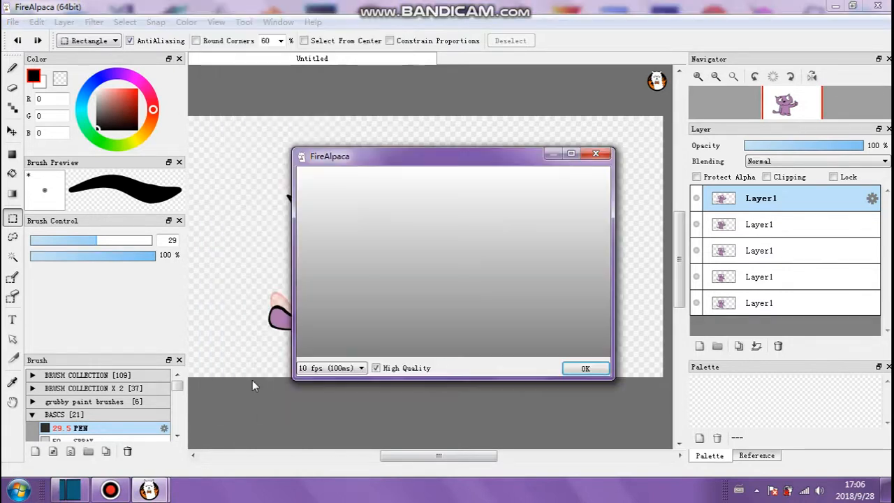
pyautogui.click(332, 368)
pyautogui.click(347, 391)
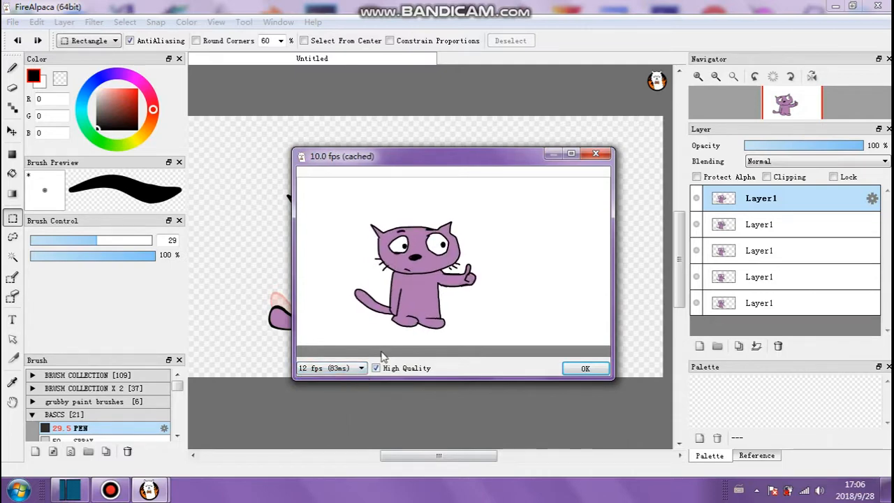
pyautogui.doubleClick(404, 160)
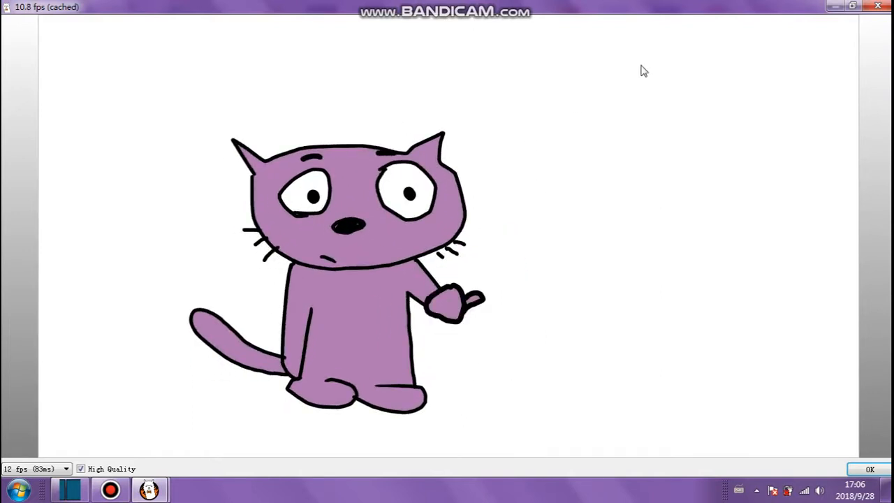
# - Watch the 12 fps animation in both the small and the full-screen preview, and close AutoPlay
pyautogui.doubleClick(725, 7)
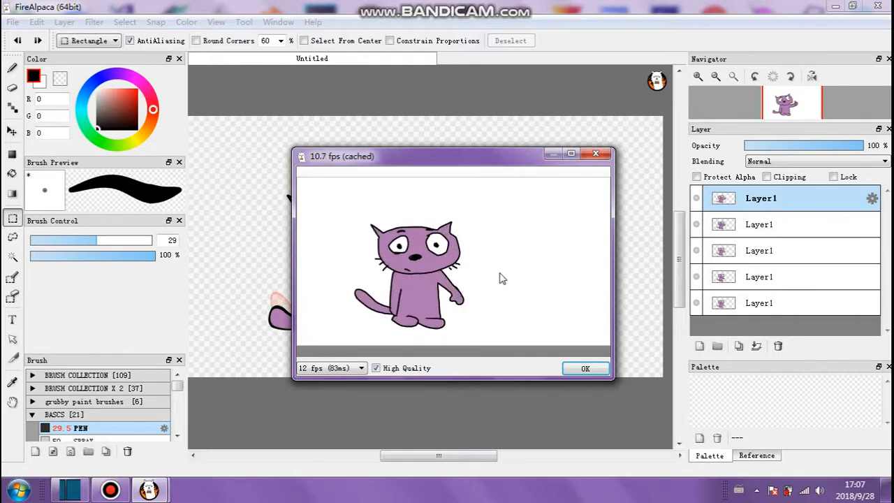
pyautogui.moveTo(479, 158); pyautogui.dragTo(405, 132)
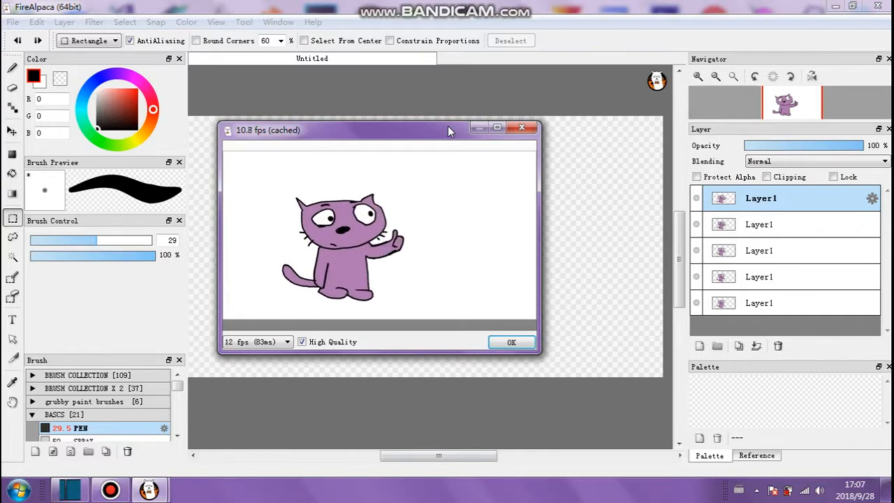
pyautogui.moveTo(432, 129); pyautogui.dragTo(440, 128)
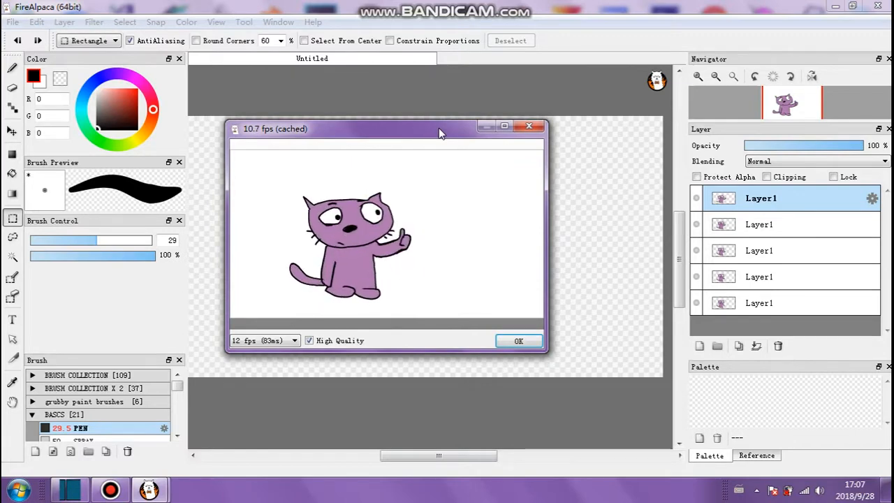
pyautogui.doubleClick(438, 127)
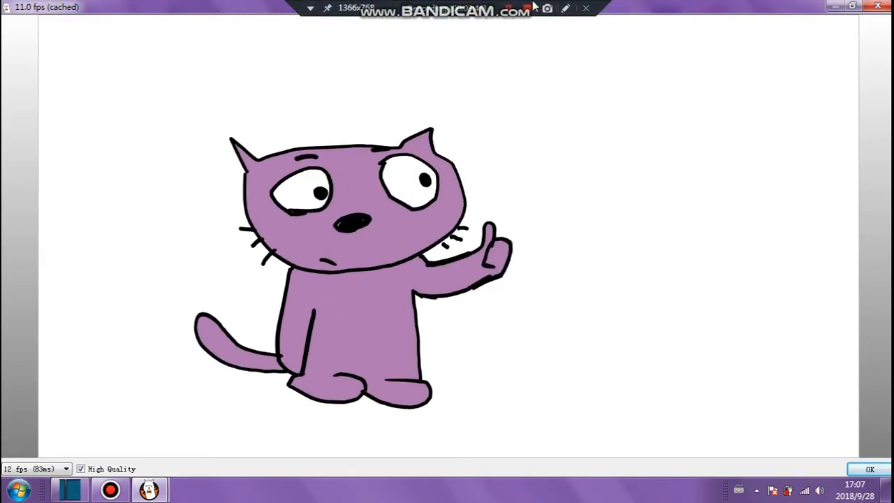
pyautogui.doubleClick(704, 8)
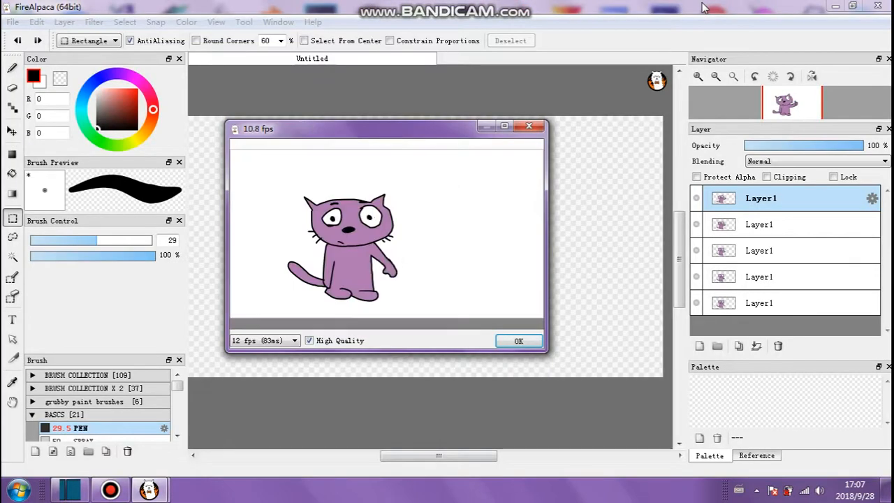
pyautogui.click(521, 340)
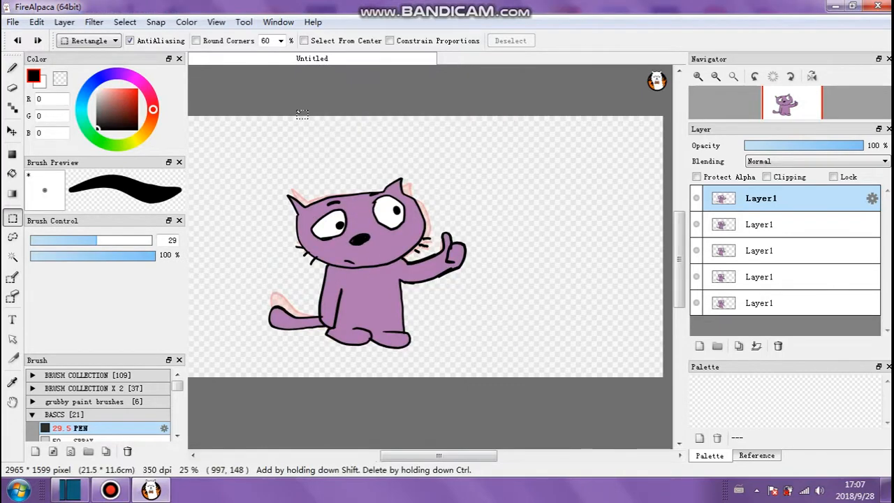
pyautogui.click(15, 21)
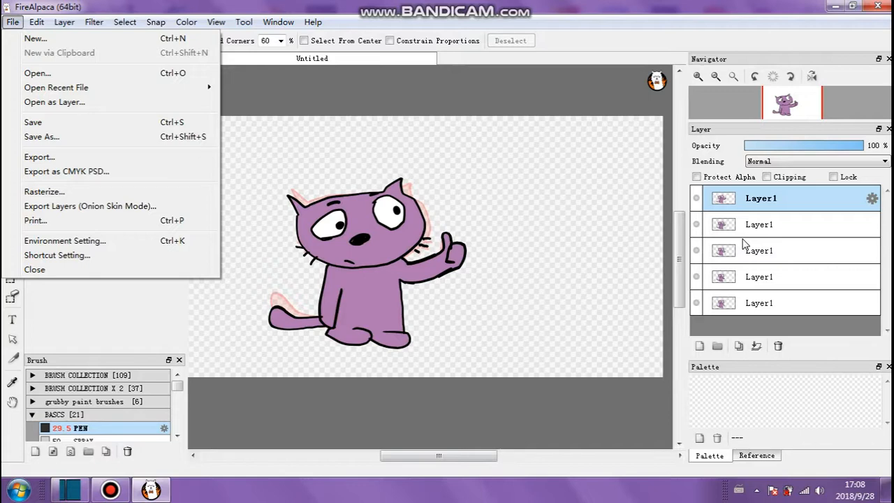
pyautogui.click(613, 6)
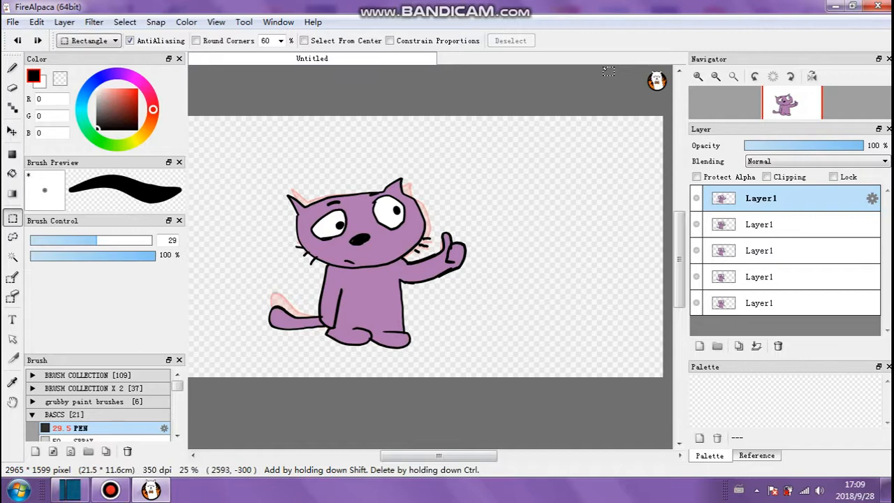
# - Move the drawing program's window aside to uncover the desktop, and reposition the Bandicam recorder window
pyautogui.moveTo(350, 19)
pyautogui.moveTo(155, 4); pyautogui.dragTo(547, 32)
pyautogui.moveTo(142, 86); pyautogui.dragTo(172, 131)
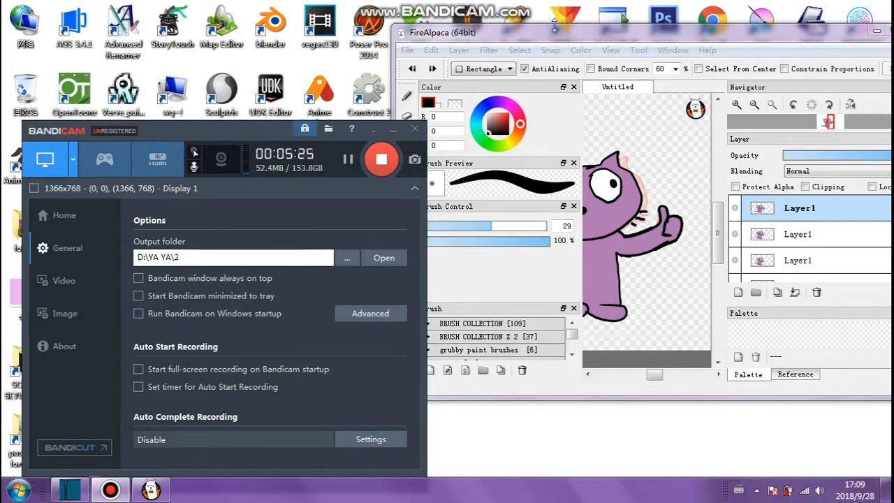
# - Move the recorder window out of the way and maximize the drawing program's window
pyautogui.moveTo(203, 126); pyautogui.dragTo(185, 158)
pyautogui.moveTo(531, 40); pyautogui.dragTo(510, 67)
pyautogui.moveTo(183, 156); pyautogui.dragTo(203, 238)
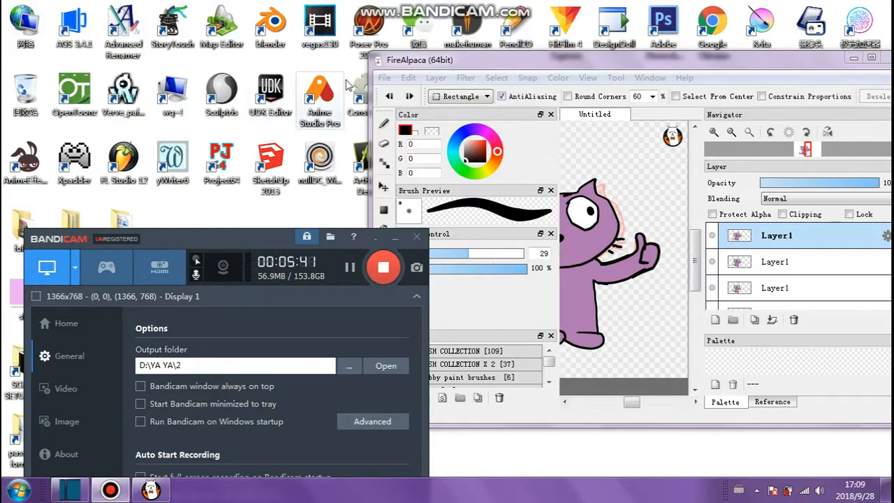
pyautogui.click(553, 63)
pyautogui.doubleClick(603, 63)
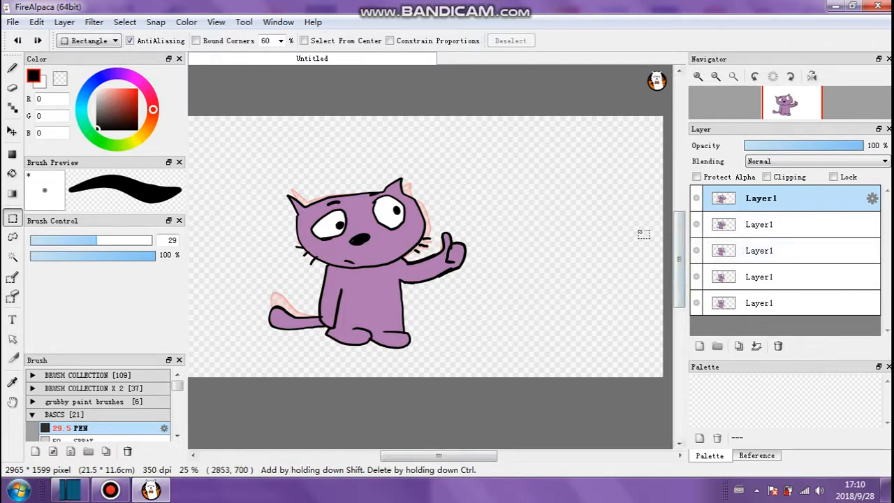
# - Delete all the cat frame layers, adding one new blank layer as the only layer in the document
pyautogui.click(781, 353)
pyautogui.click(781, 352)
pyautogui.click(781, 352)
pyautogui.click(781, 352)
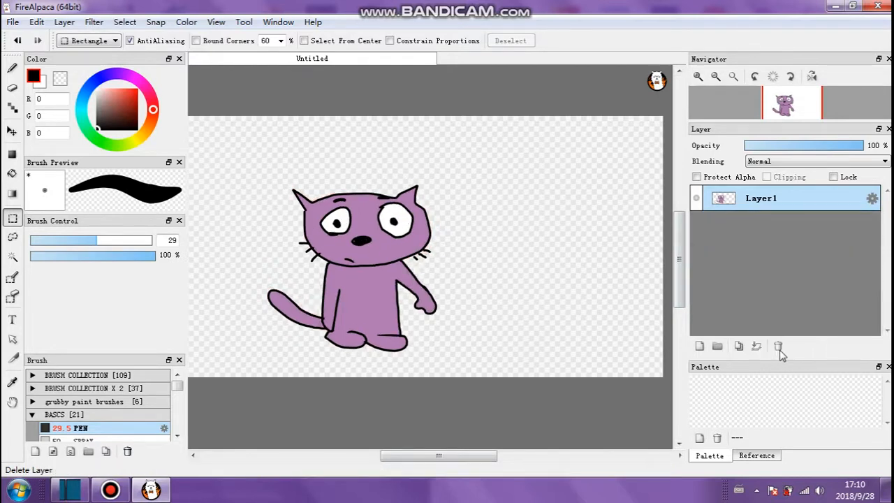
pyautogui.click(700, 346)
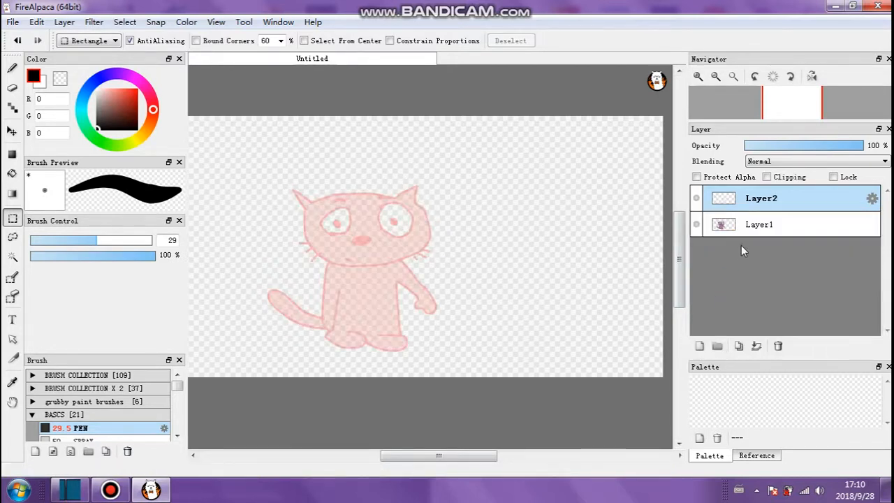
pyautogui.click(761, 224)
pyautogui.click(780, 348)
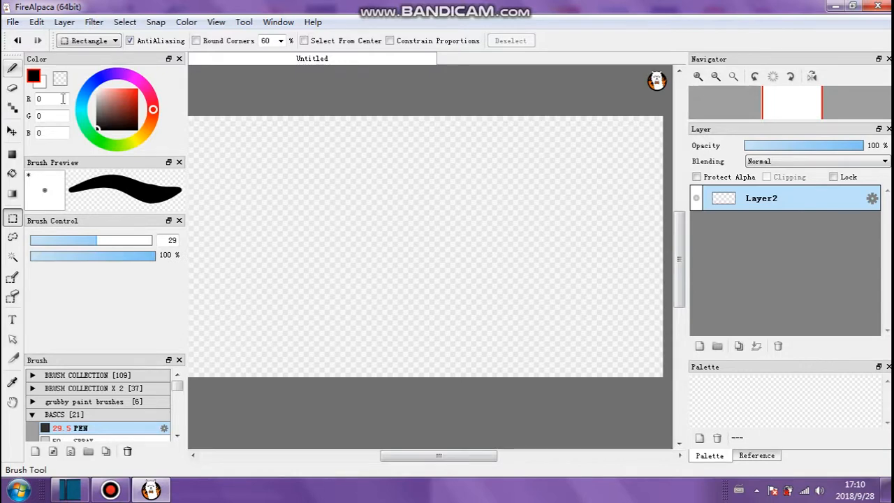
# - Check the Onion Skin Mode and Display the Next/Prev Frame options
pyautogui.moveTo(328, 6)
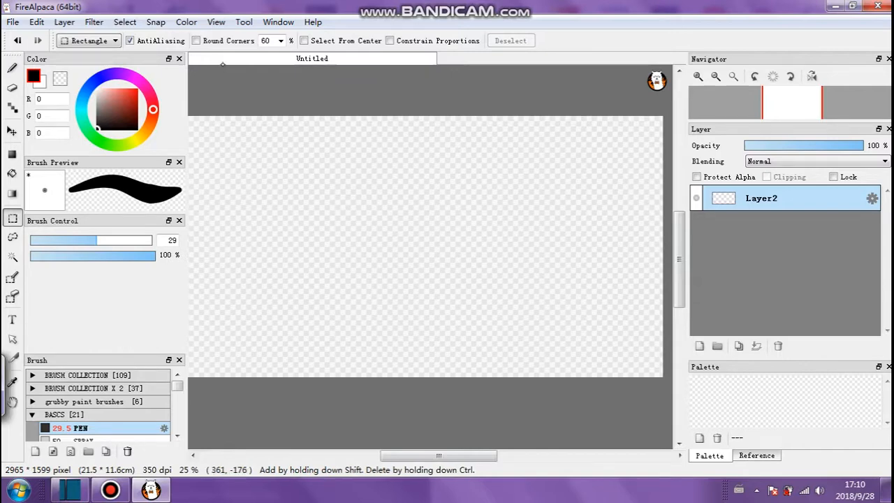
pyautogui.click(216, 22)
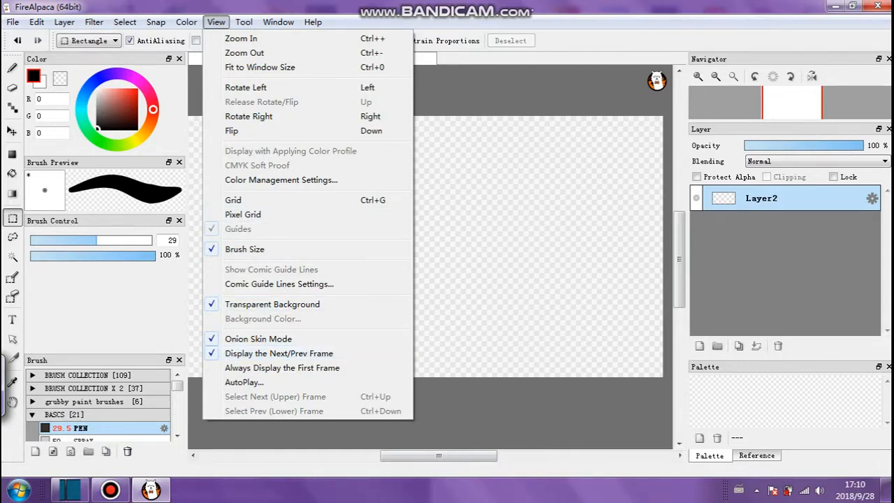
pyautogui.click(292, 353)
# - With the Brush tool at size 46, paint a black walking stick figure as the first frame
pyautogui.click(12, 68)
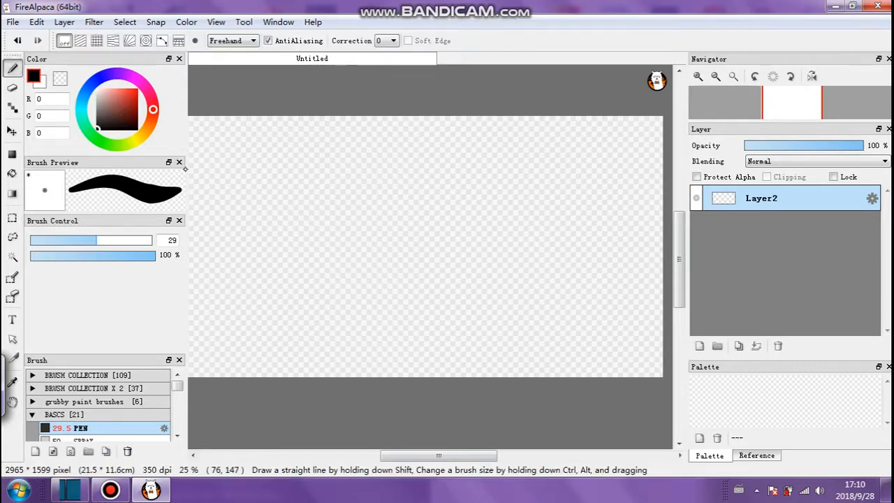
pyautogui.moveTo(309, 235)
pyautogui.mouseDown()
pyautogui.moveTo(316, 203)
pyautogui.moveTo(315, 227)
pyautogui.moveTo(296, 257)
pyautogui.moveTo(300, 310)
pyautogui.moveTo(339, 272)
pyautogui.moveTo(286, 329)
pyautogui.mouseUp()
pyautogui.click(119, 240)
pyautogui.moveTo(302, 280)
pyautogui.mouseDown()
pyautogui.moveTo(318, 335)
pyautogui.moveTo(294, 301)
pyautogui.moveTo(314, 241)
pyautogui.moveTo(312, 263)
pyautogui.mouseUp()
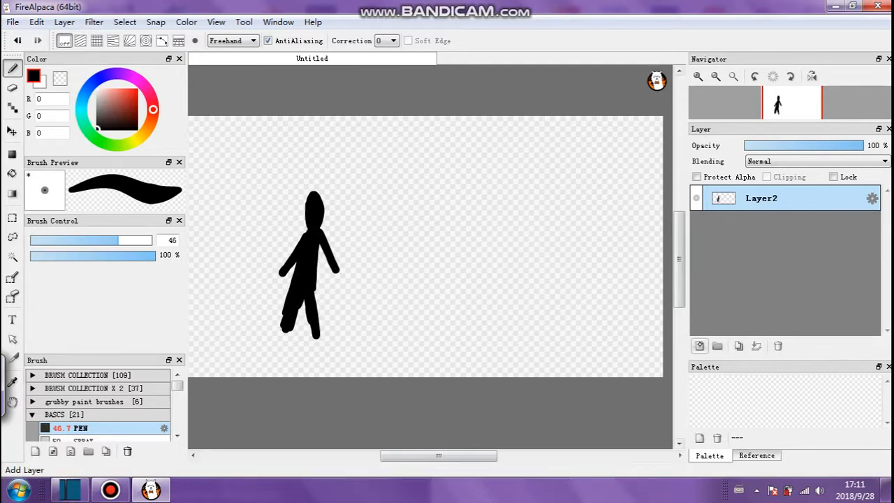
# - Add a layer and paint the second frame with the figure leaning forward and its legs spread wider
pyautogui.click(699, 346)
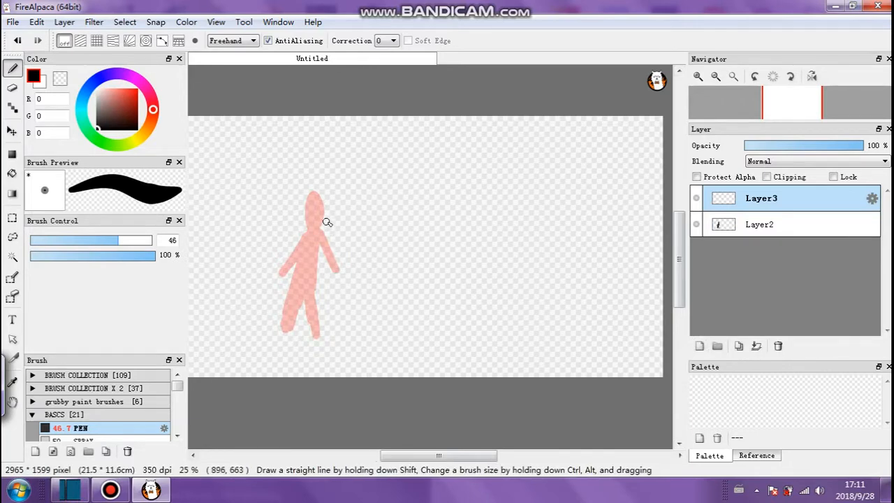
pyautogui.moveTo(326, 227); pyautogui.dragTo(355, 264)
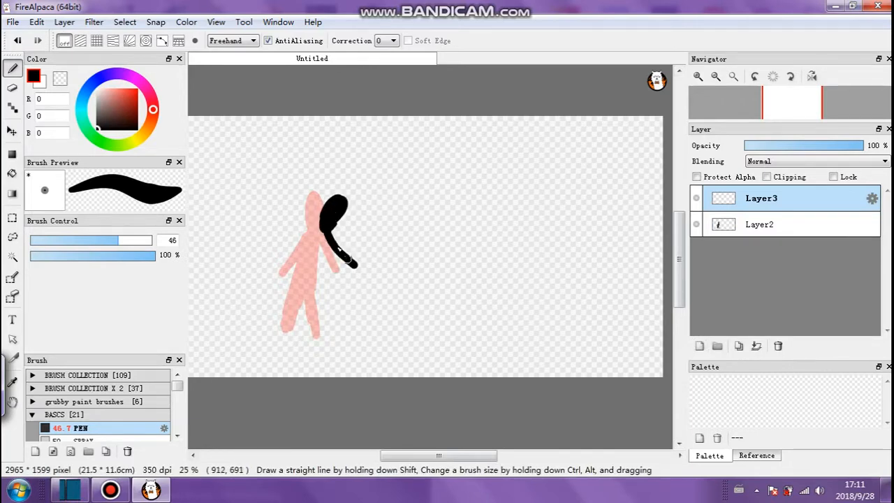
pyautogui.moveTo(294, 253)
pyautogui.mouseDown()
pyautogui.moveTo(318, 241)
pyautogui.moveTo(304, 278)
pyautogui.moveTo(329, 312)
pyautogui.mouseUp()
pyautogui.moveTo(306, 277); pyautogui.dragTo(286, 324)
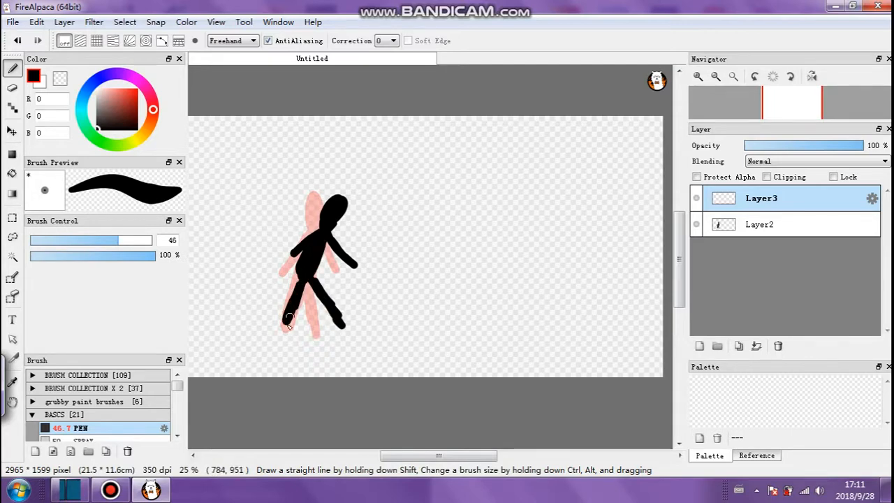
# - Add an empty third frame layer and compare the onion skins of the frames, ending on the new layer
pyautogui.click(700, 345)
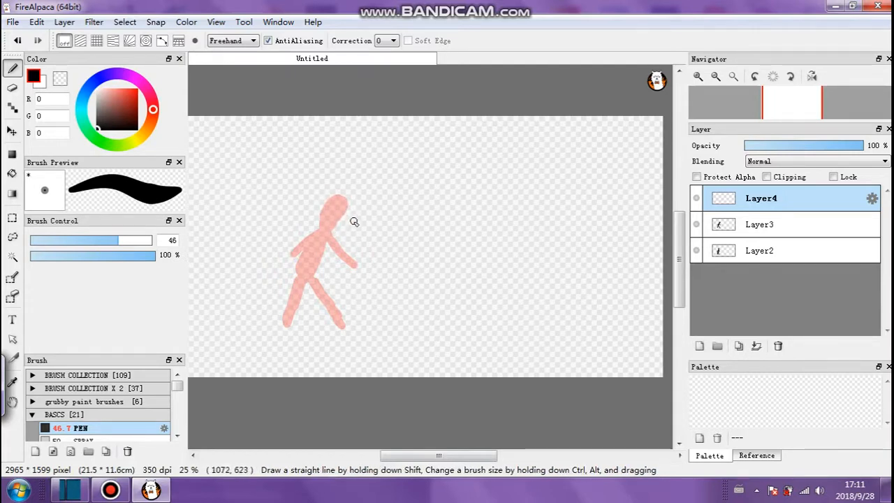
pyautogui.click(760, 250)
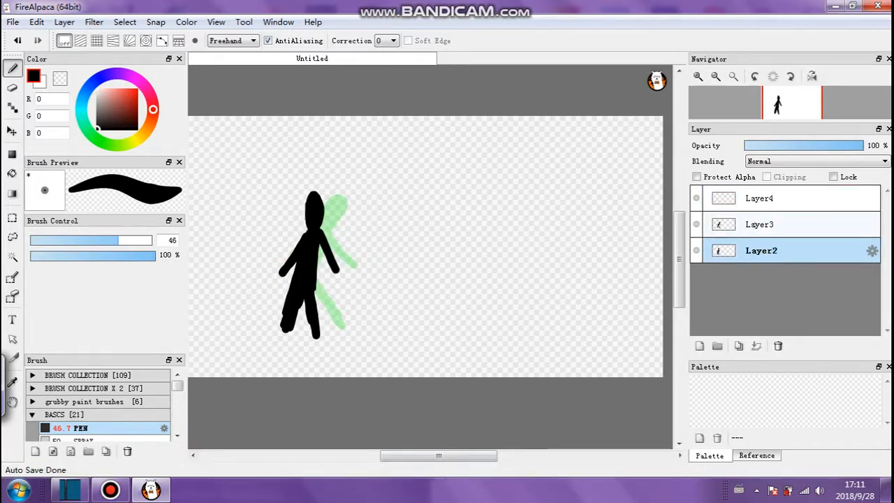
pyautogui.click(757, 199)
pyautogui.click(759, 225)
pyautogui.click(757, 199)
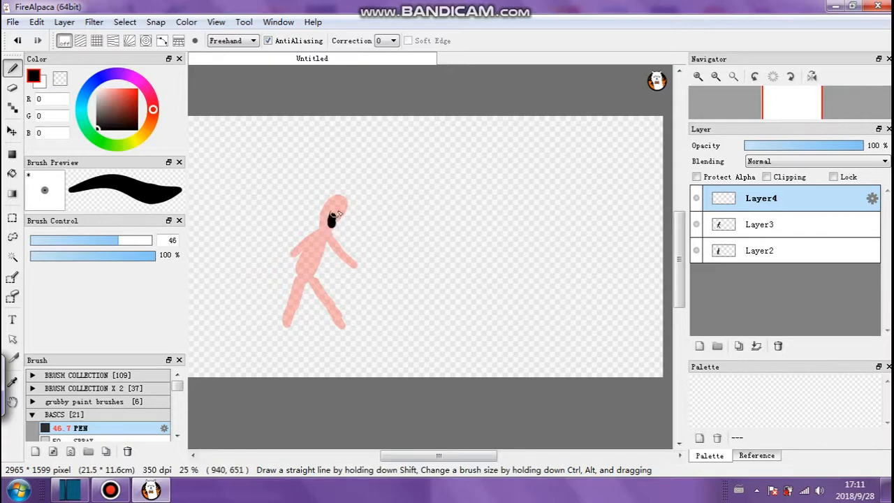
# - Paint the third frame over the onion skin, with the figure leaning forward and its rear leg bent backward
pyautogui.moveTo(340, 218); pyautogui.dragTo(342, 202)
pyautogui.moveTo(305, 270); pyautogui.dragTo(323, 233)
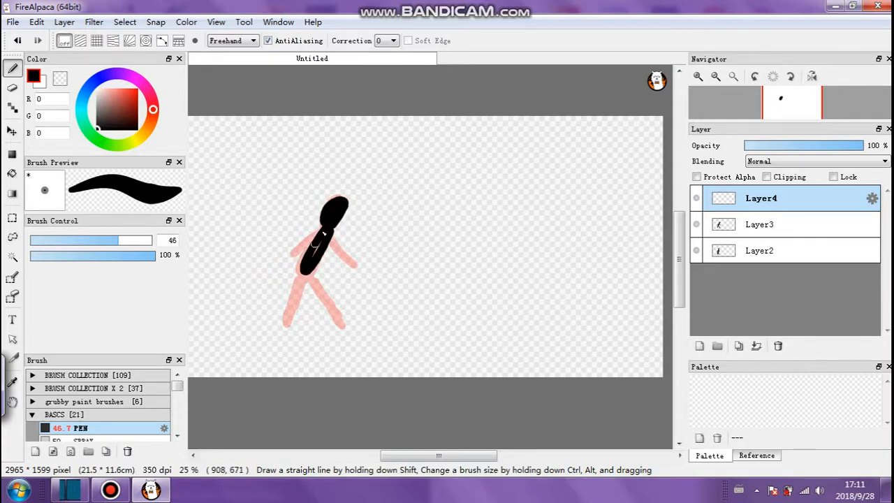
pyautogui.moveTo(313, 280)
pyautogui.mouseDown()
pyautogui.moveTo(338, 320)
pyautogui.moveTo(318, 295)
pyautogui.moveTo(287, 302)
pyautogui.mouseUp()
pyautogui.moveTo(332, 240); pyautogui.dragTo(353, 264)
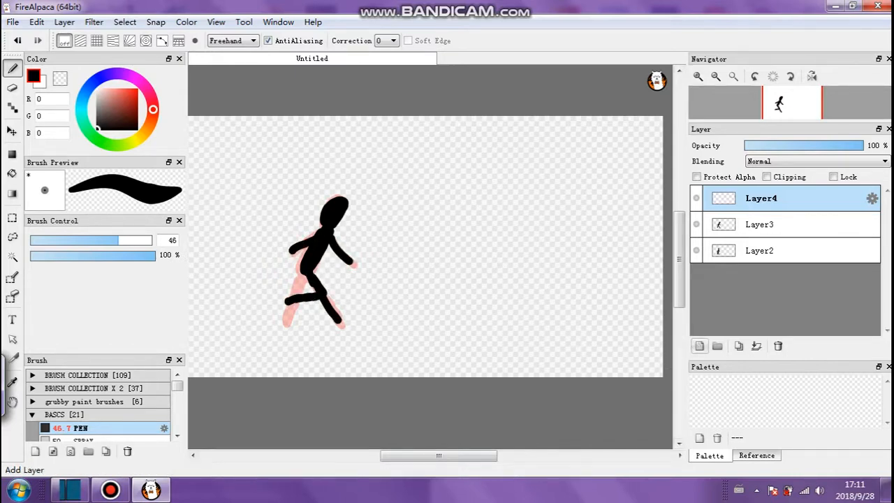
# - Add a layer and paint the fourth frame with the figure leaning back, both knees bent and arms lowered
pyautogui.click(699, 346)
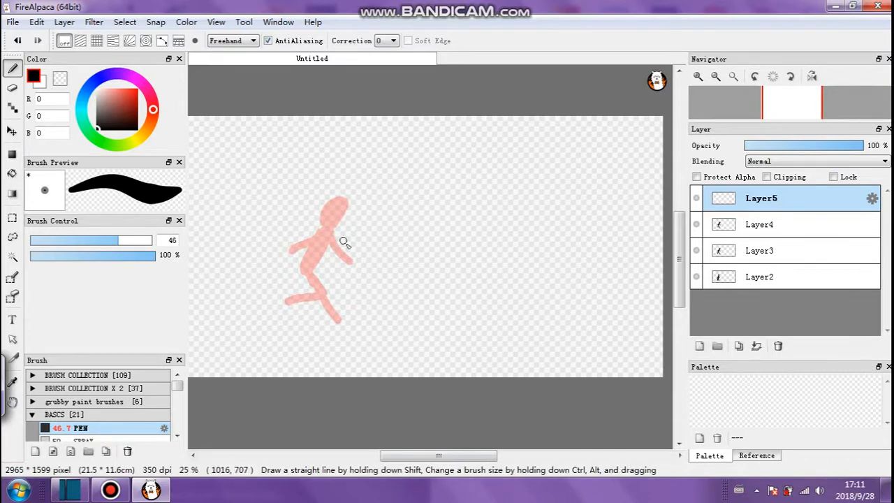
pyautogui.moveTo(328, 271)
pyautogui.mouseDown()
pyautogui.moveTo(323, 250)
pyautogui.moveTo(332, 265)
pyautogui.mouseUp()
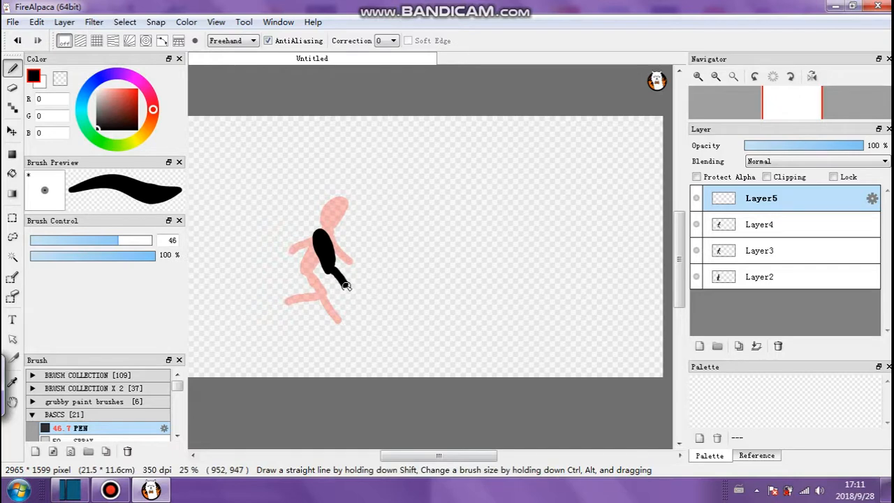
pyautogui.moveTo(350, 301)
pyautogui.mouseDown()
pyautogui.moveTo(341, 328)
pyautogui.moveTo(319, 324)
pyautogui.mouseUp()
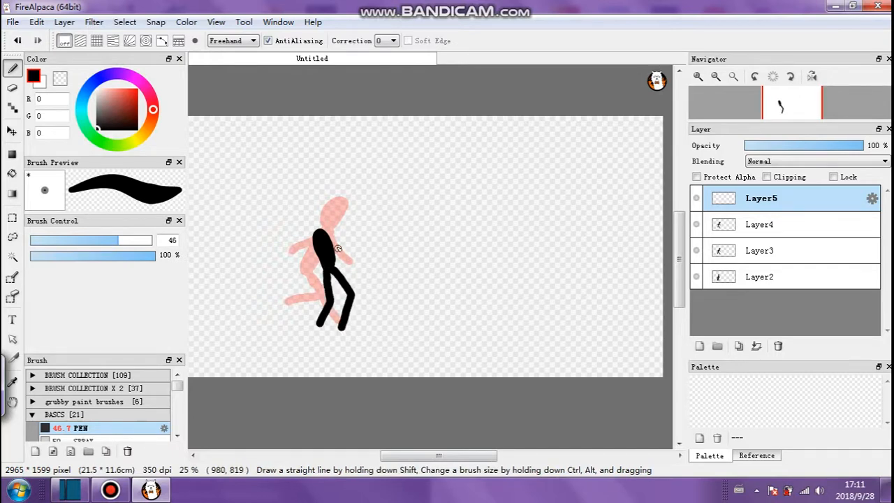
pyautogui.moveTo(326, 238); pyautogui.dragTo(360, 264)
pyautogui.moveTo(315, 241); pyautogui.dragTo(311, 216)
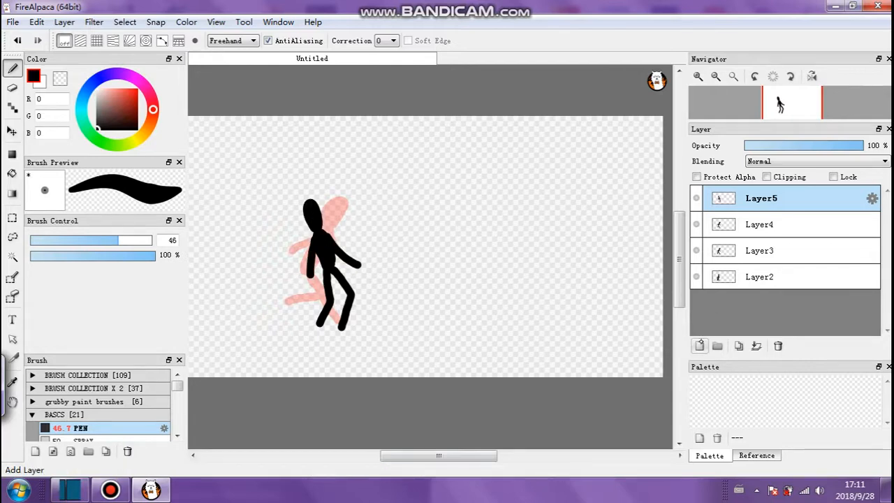
# - Add a layer and paint the fifth frame with the figure leaning back in a wide stride, arms bent
pyautogui.click(699, 345)
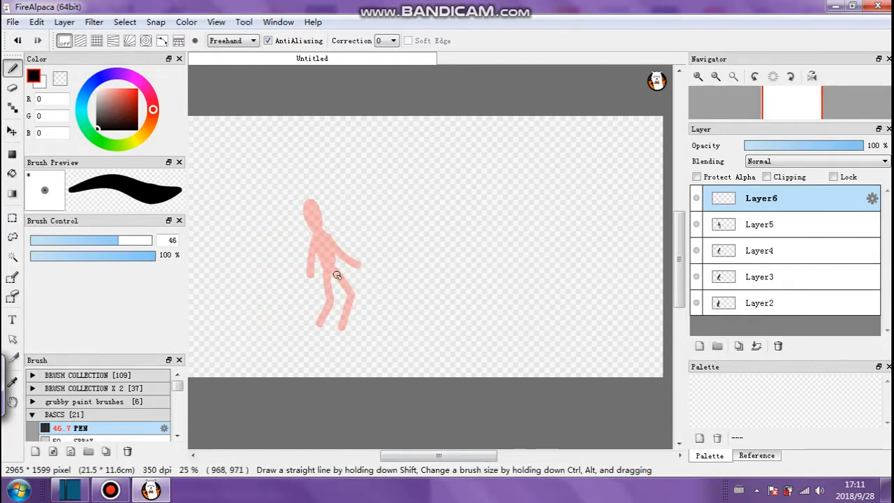
pyautogui.moveTo(336, 274); pyautogui.dragTo(382, 319)
pyautogui.moveTo(328, 268); pyautogui.dragTo(330, 264)
pyautogui.moveTo(306, 230); pyautogui.dragTo(304, 213)
pyautogui.moveTo(322, 244); pyautogui.dragTo(343, 228)
pyautogui.moveTo(308, 241)
pyautogui.mouseDown()
pyautogui.moveTo(298, 276)
pyautogui.moveTo(325, 284)
pyautogui.moveTo(292, 320)
pyautogui.mouseUp()
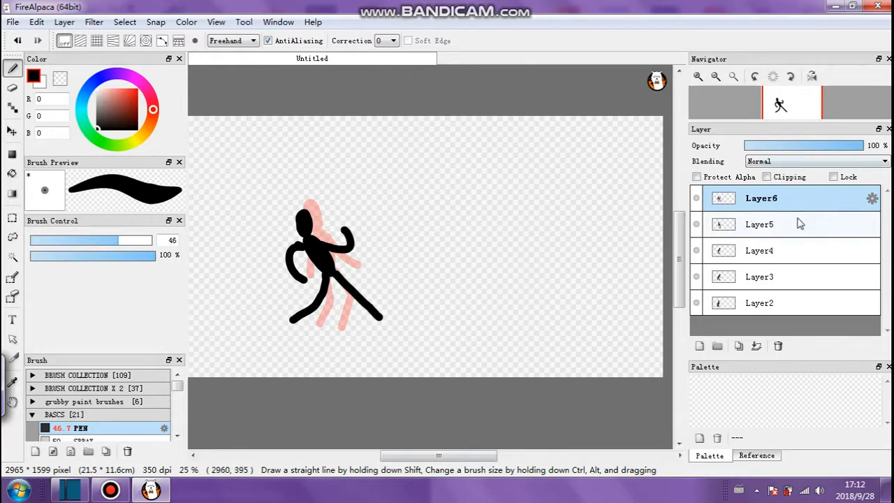
# - Preview the stick figure frames with AutoPlay, maximize the preview and set the playback rate to 6 fps
pyautogui.click(216, 22)
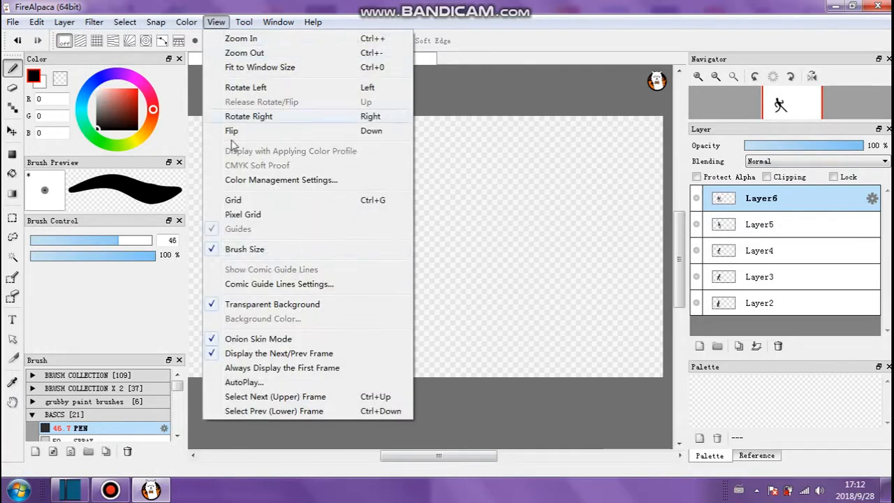
pyautogui.click(241, 381)
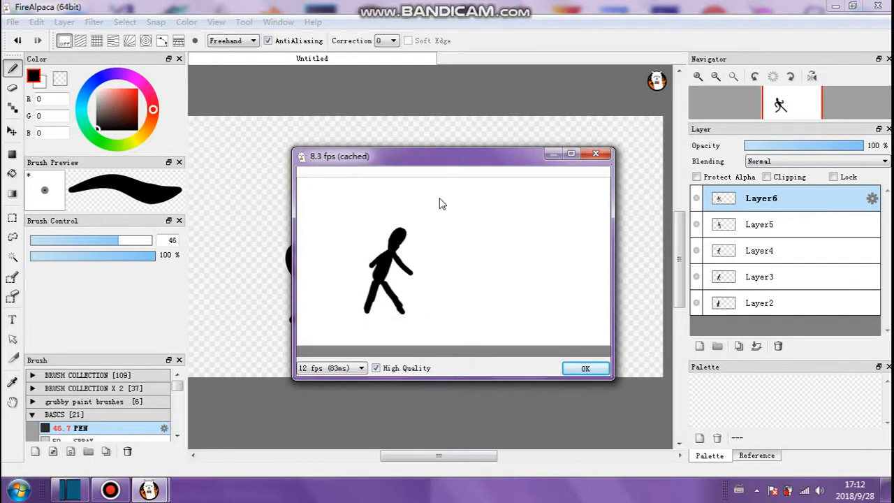
pyautogui.doubleClick(447, 158)
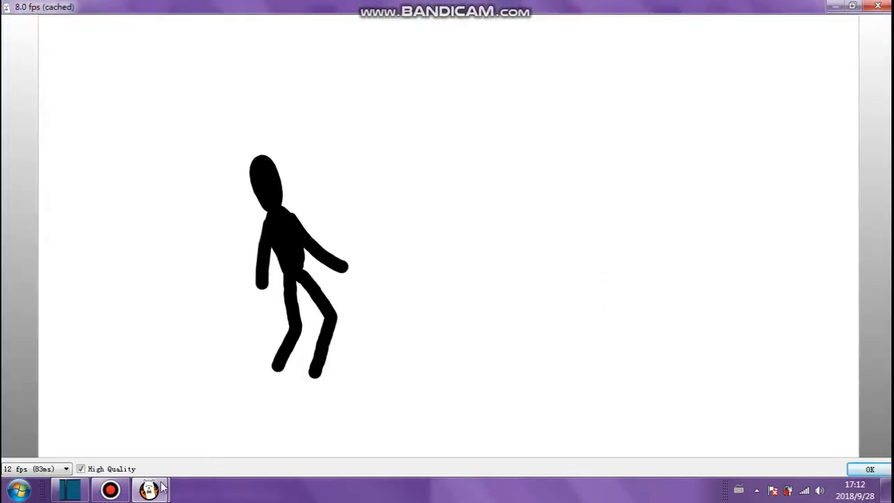
pyautogui.click(65, 468)
pyautogui.click(59, 429)
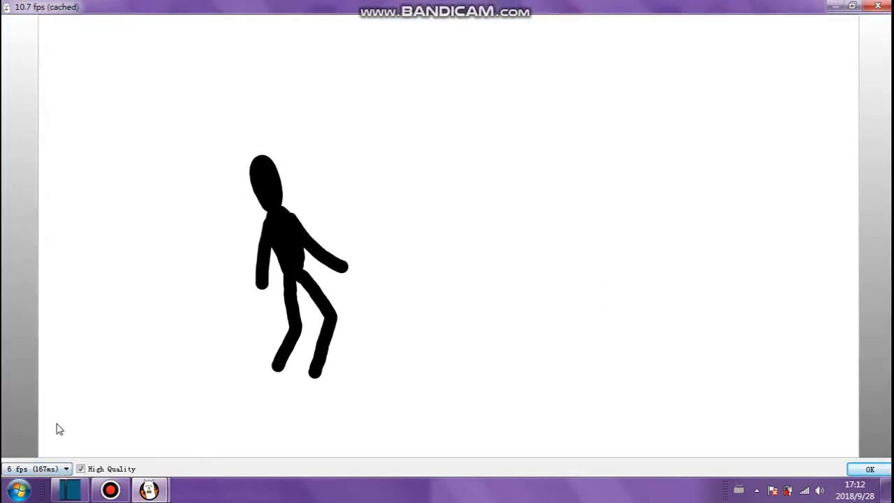
pyautogui.click(53, 468)
pyautogui.click(62, 431)
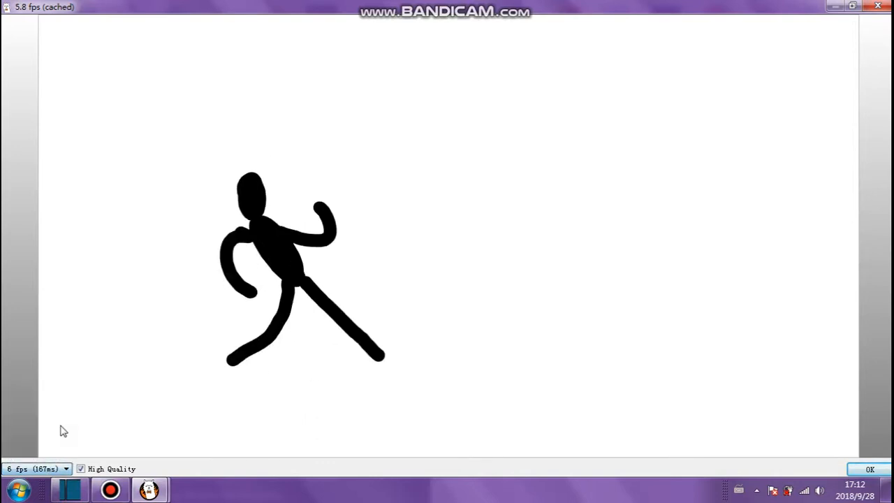
# - Compare the animation at 30 fps and at 6 fps, and close the AutoPlay preview
pyautogui.click(56, 469)
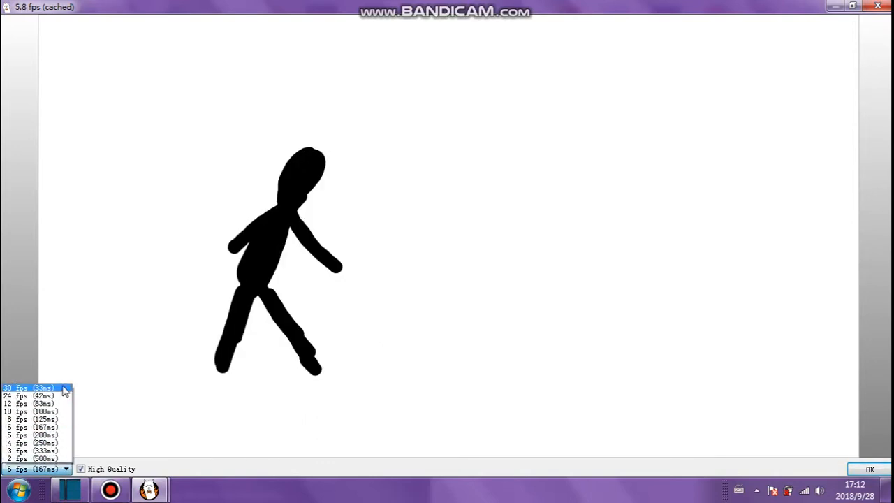
pyautogui.click(64, 389)
pyautogui.click(65, 467)
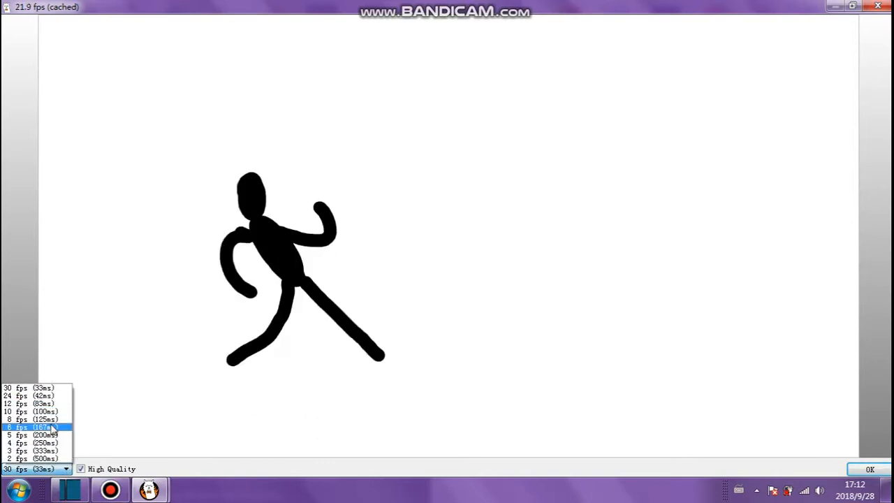
pyautogui.click(53, 428)
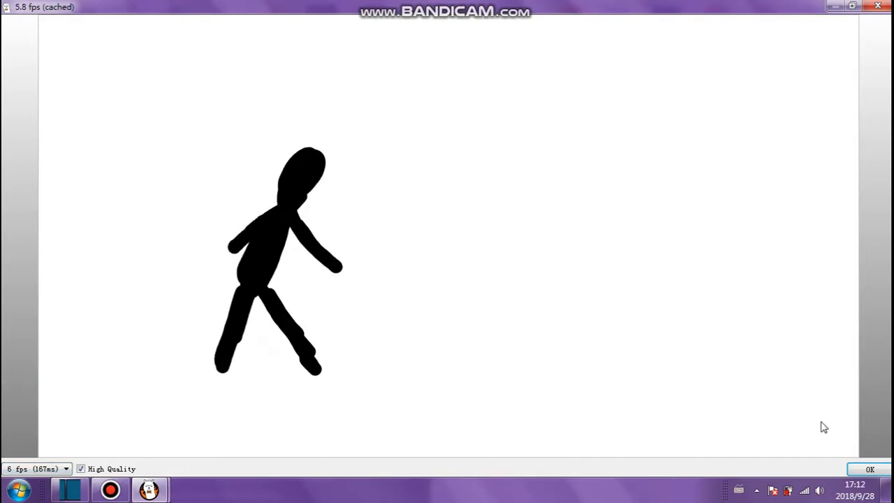
pyautogui.click(870, 469)
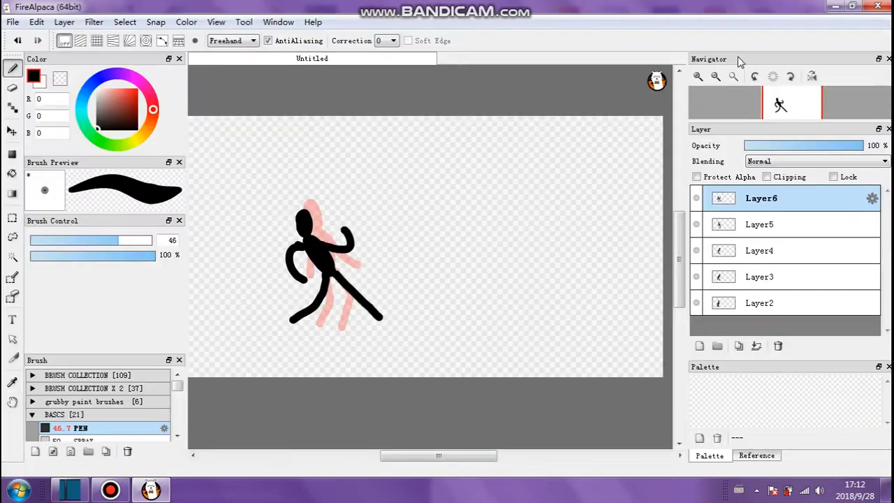
# - Delete the upper four stick figure layers, keeping only the first frame's layer
pyautogui.click(778, 346)
pyautogui.click(778, 346)
pyautogui.click(778, 346)
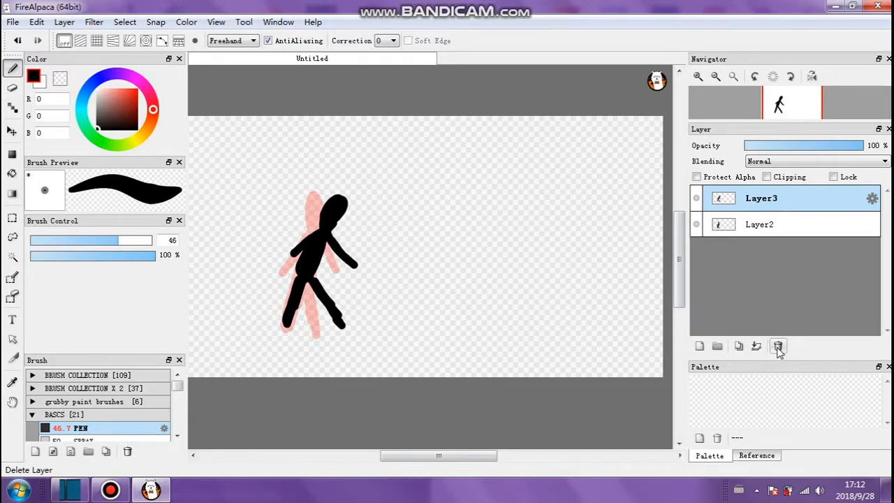
pyautogui.click(778, 345)
# - Add a layer beneath the stick figure's layer and paint a black ground line across the full canvas width
pyautogui.click(699, 346)
pyautogui.moveTo(773, 210)
pyautogui.mouseDown()
pyautogui.moveTo(774, 244)
pyautogui.moveTo(775, 222)
pyautogui.mouseUp()
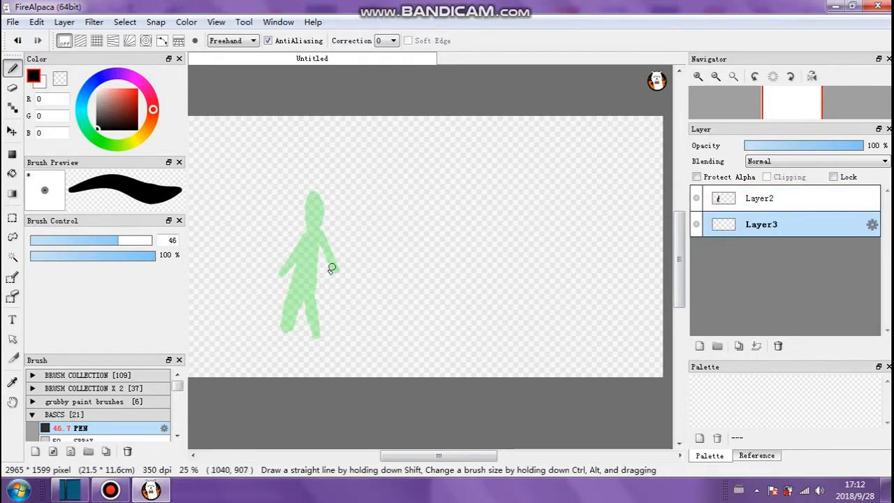
pyautogui.moveTo(196, 307); pyautogui.dragTo(663, 332)
pyautogui.moveTo(438, 456); pyautogui.dragTo(411, 456)
pyautogui.moveTo(289, 312); pyautogui.dragTo(248, 311)
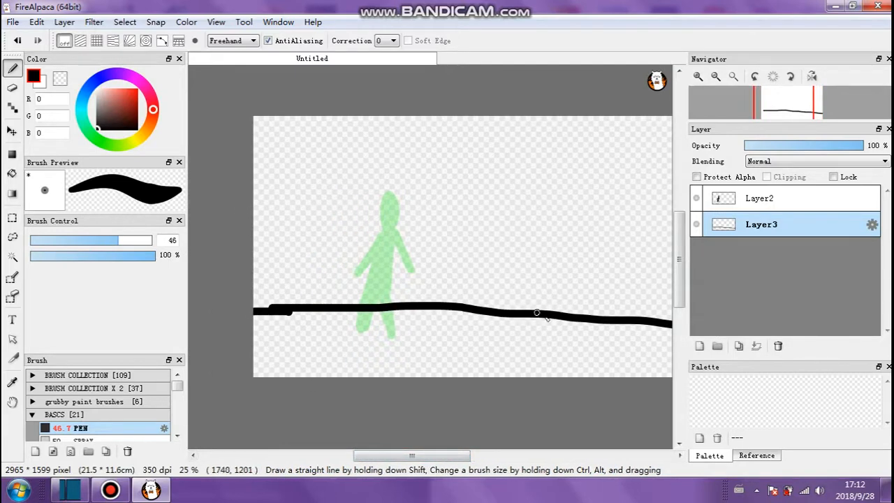
# - Paint a bare branching tree and part of a house with a sloping roof on the ground-line layer, and select Layer2
pyautogui.moveTo(598, 342)
pyautogui.mouseDown()
pyautogui.moveTo(584, 213)
pyautogui.moveTo(567, 187)
pyautogui.mouseUp()
pyautogui.moveTo(577, 157); pyautogui.dragTo(611, 236)
pyautogui.moveTo(622, 159); pyautogui.dragTo(595, 272)
pyautogui.moveTo(302, 318)
pyautogui.mouseDown()
pyautogui.moveTo(299, 264)
pyautogui.moveTo(238, 250)
pyautogui.moveTo(331, 261)
pyautogui.moveTo(257, 174)
pyautogui.mouseUp()
pyautogui.moveTo(382, 458); pyautogui.dragTo(398, 458)
pyautogui.click(814, 202)
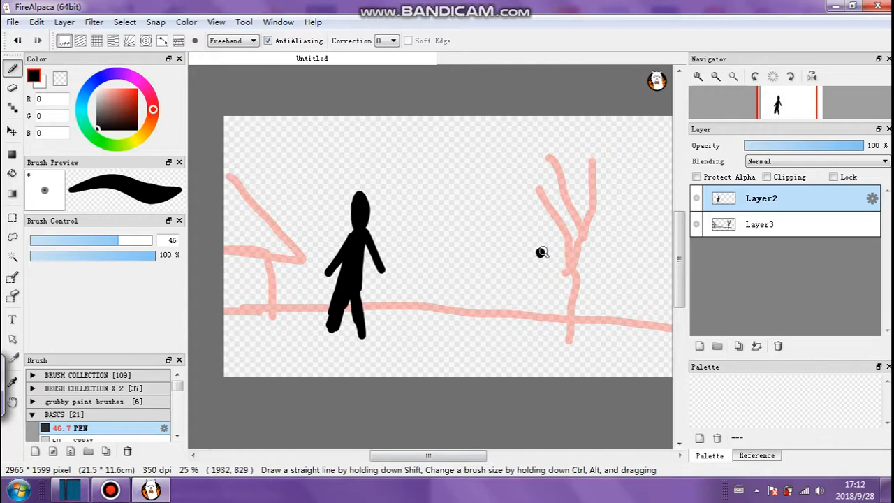
pyautogui.moveTo(537, 245); pyautogui.dragTo(535, 259)
pyautogui.moveTo(396, 233); pyautogui.dragTo(492, 241)
pyautogui.moveTo(454, 209)
pyautogui.mouseDown()
pyautogui.moveTo(482, 250)
pyautogui.moveTo(458, 271)
pyautogui.mouseUp()
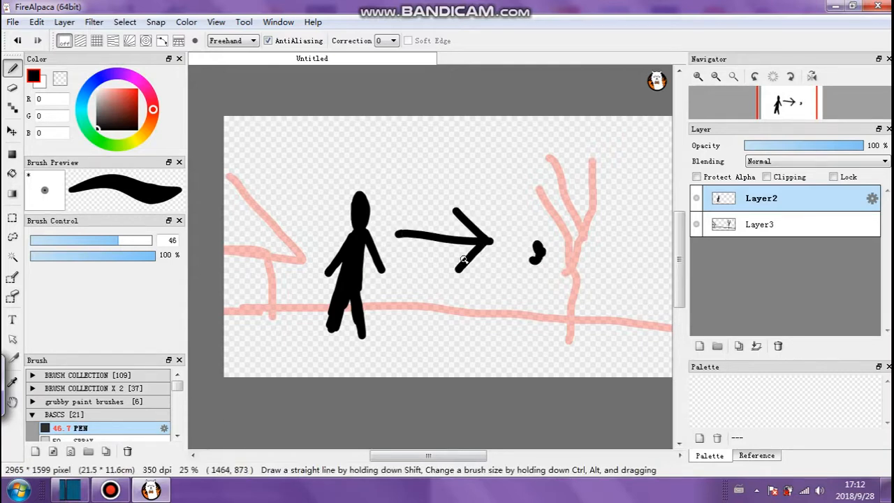
pyautogui.hotkey('ctrl', 'z')
pyautogui.hotkey('ctrl', 'z')
pyautogui.hotkey('ctrl', 'z')
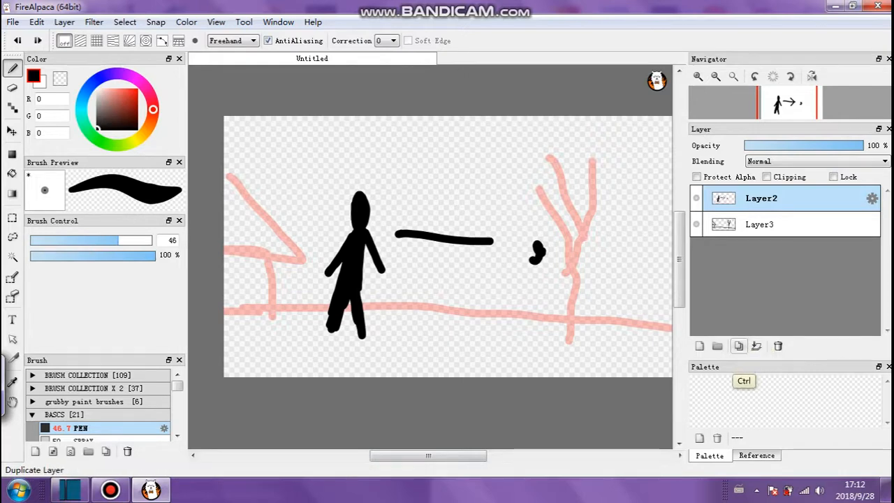
pyautogui.hotkey('ctrl', 'z')
pyautogui.hotkey('ctrl', 'z')
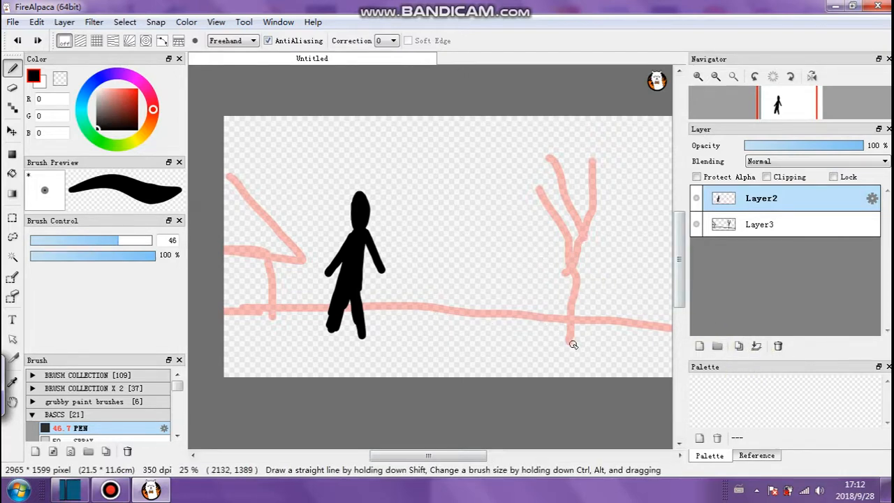
# - Add a layer above the first stick figure and paint a second, striding figure slightly ahead of it with both arms
pyautogui.click(699, 346)
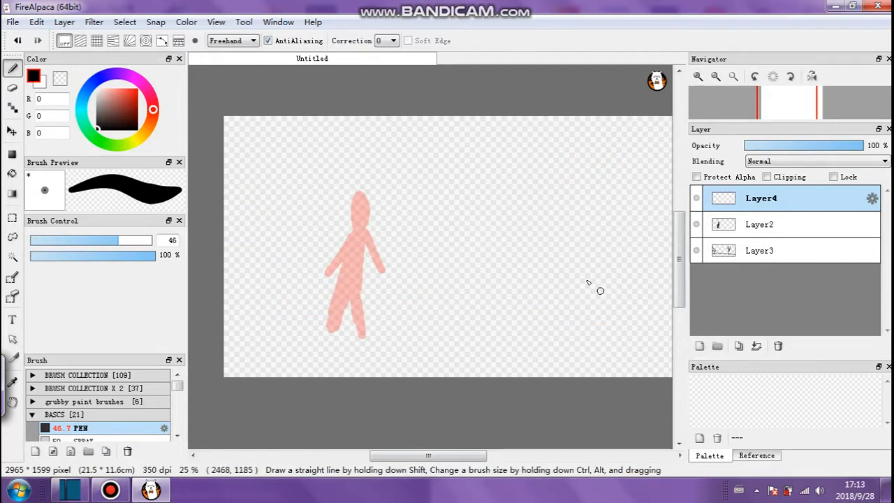
pyautogui.moveTo(390, 208)
pyautogui.mouseDown()
pyautogui.moveTo(379, 275)
pyautogui.moveTo(434, 327)
pyautogui.mouseUp()
pyautogui.moveTo(381, 280); pyautogui.dragTo(348, 323)
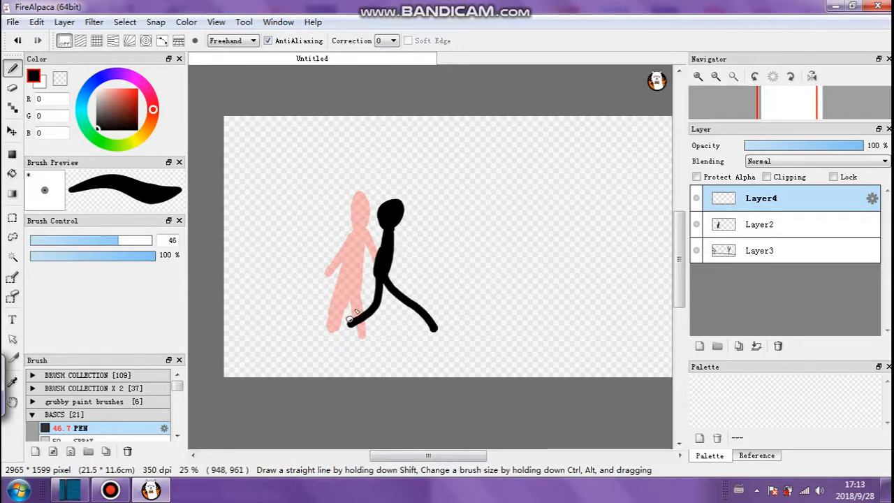
pyautogui.moveTo(391, 241); pyautogui.dragTo(423, 272)
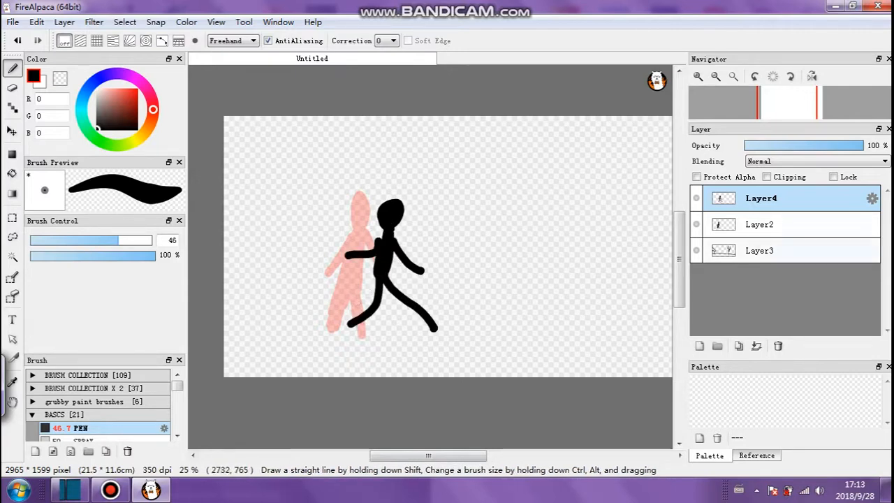
# - Compare the two figure frames, undo the second figure's arms and repaint them in a lower swing
pyautogui.click(760, 227)
pyautogui.click(764, 200)
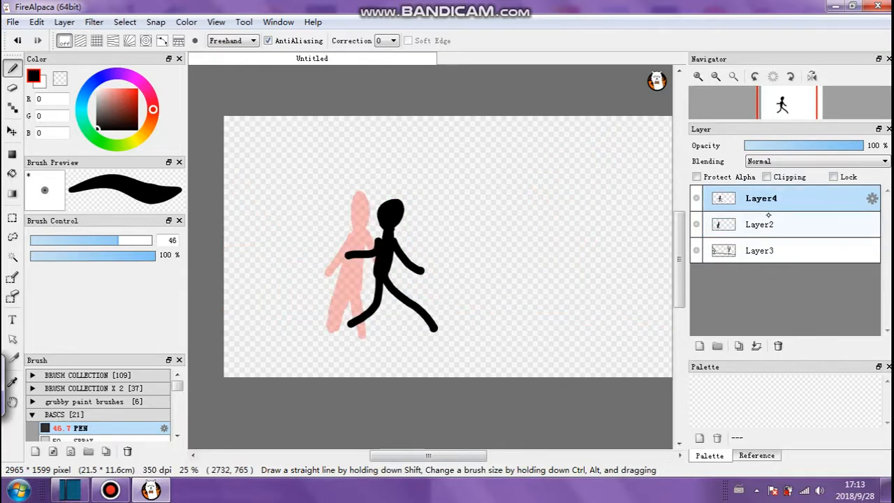
pyautogui.hotkey('ctrl', 'z')
pyautogui.hotkey('ctrl', 'z')
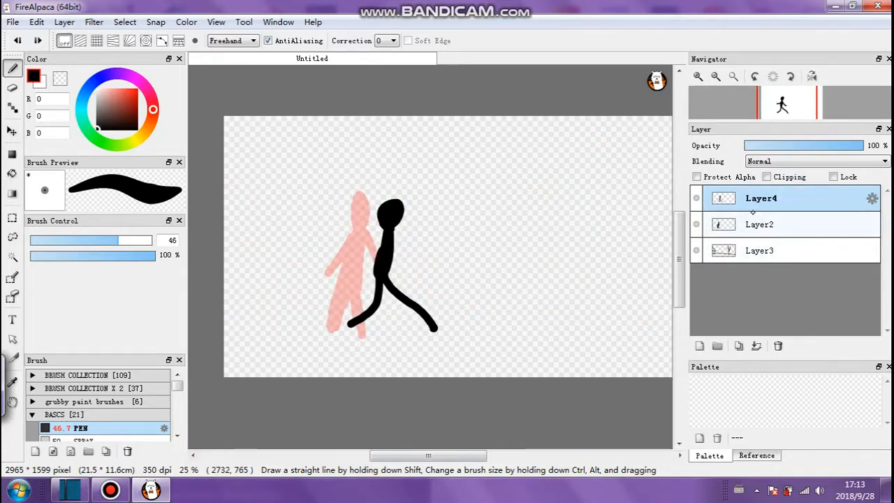
pyautogui.moveTo(392, 239)
pyautogui.mouseDown()
pyautogui.moveTo(397, 258)
pyautogui.moveTo(417, 274)
pyautogui.moveTo(348, 260)
pyautogui.mouseUp()
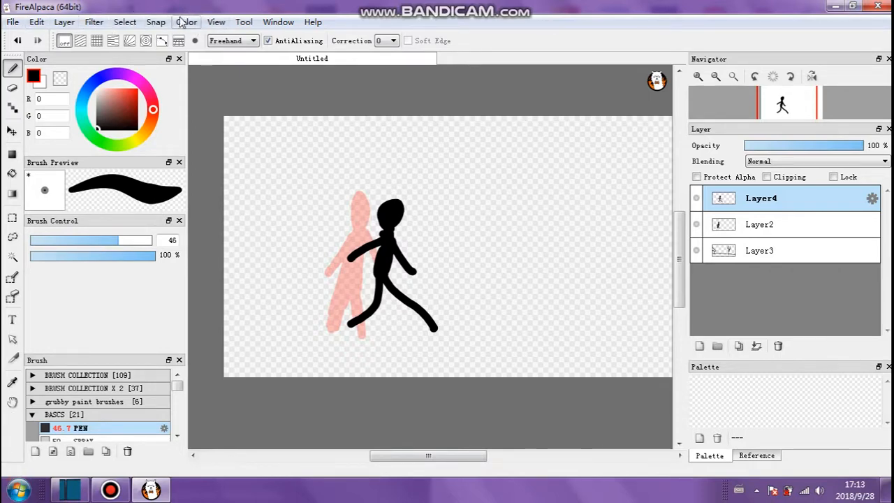
# - Turn on Always Display the First Frame for the onion skin view
pyautogui.click(216, 21)
pyautogui.moveTo(13, 22)
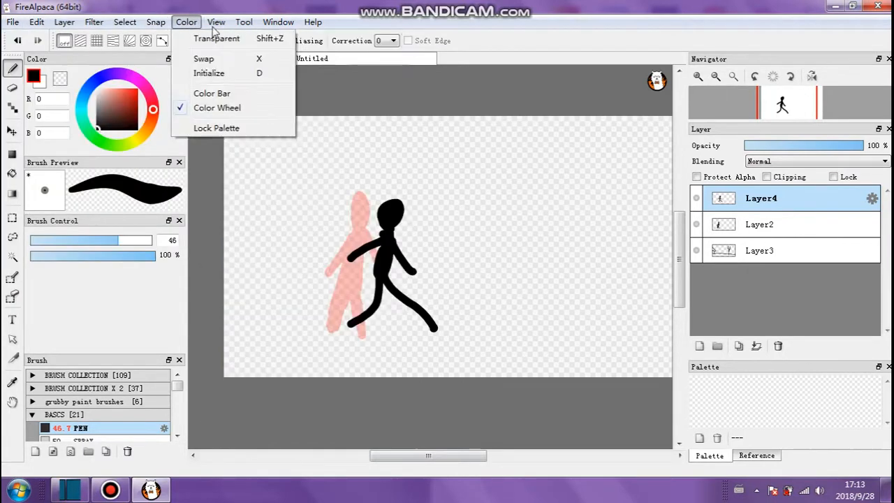
pyautogui.moveTo(218, 22)
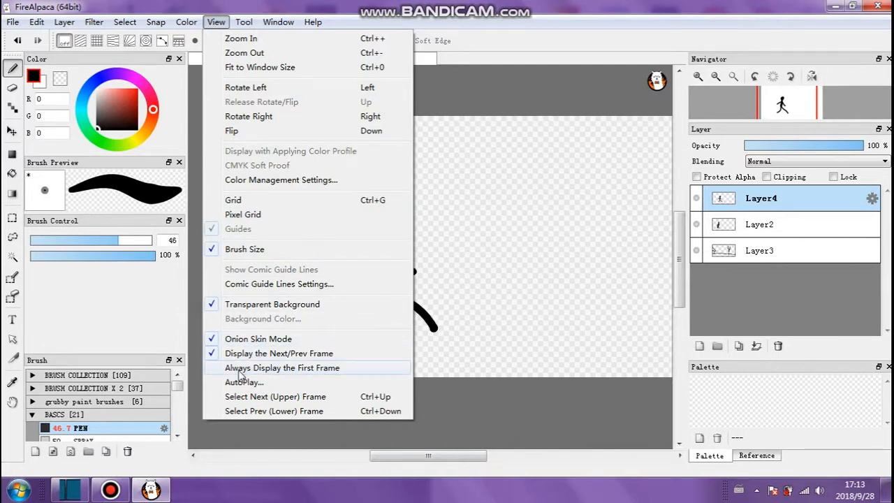
pyautogui.click(289, 368)
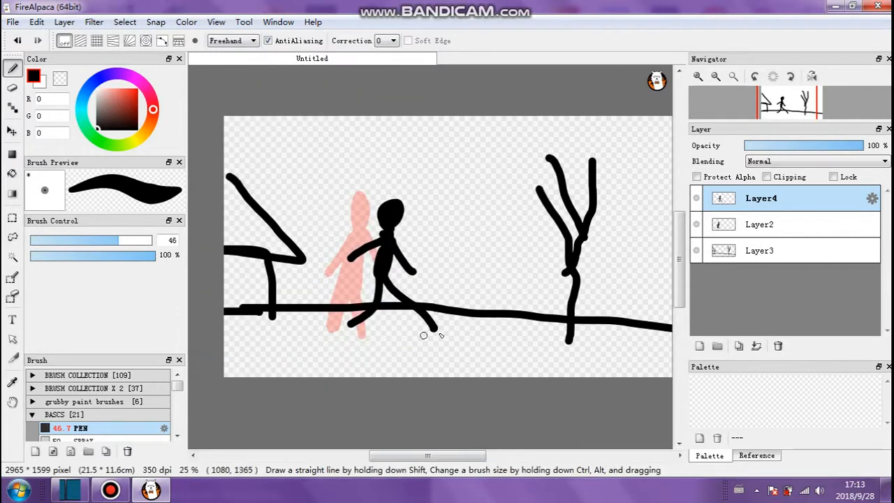
# - Switch among the background and both stick figure layers to check how the background displays with each frame
pyautogui.click(750, 223)
pyautogui.click(760, 200)
pyautogui.click(753, 225)
pyautogui.click(754, 199)
pyautogui.click(744, 258)
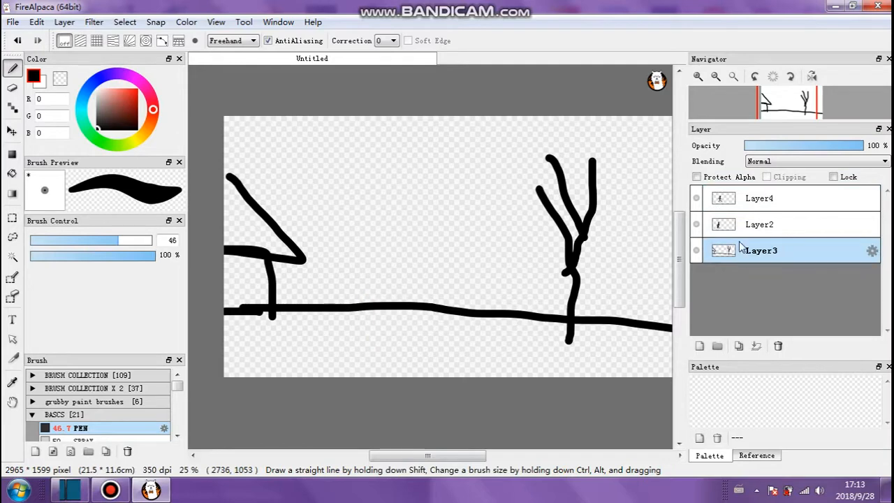
pyautogui.click(746, 225)
pyautogui.click(753, 204)
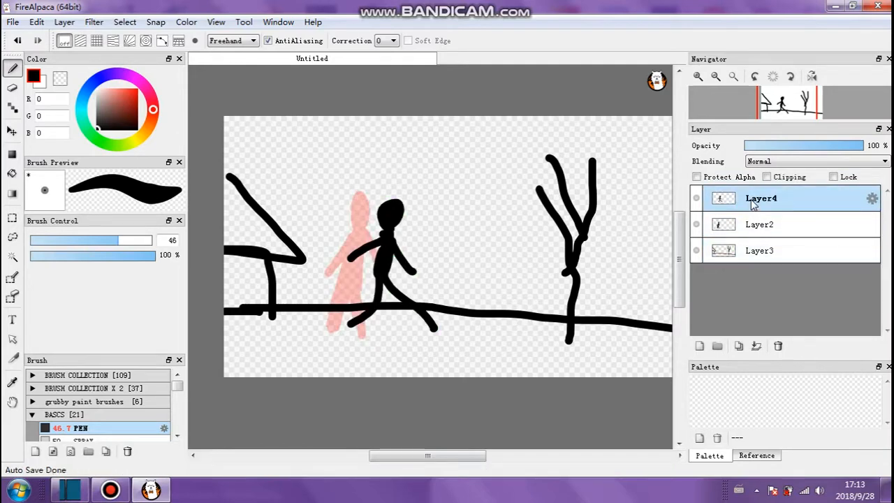
# - Add a layer above Layer4 and paint the third stick figure pose further ahead, with its legs close together
pyautogui.click(701, 346)
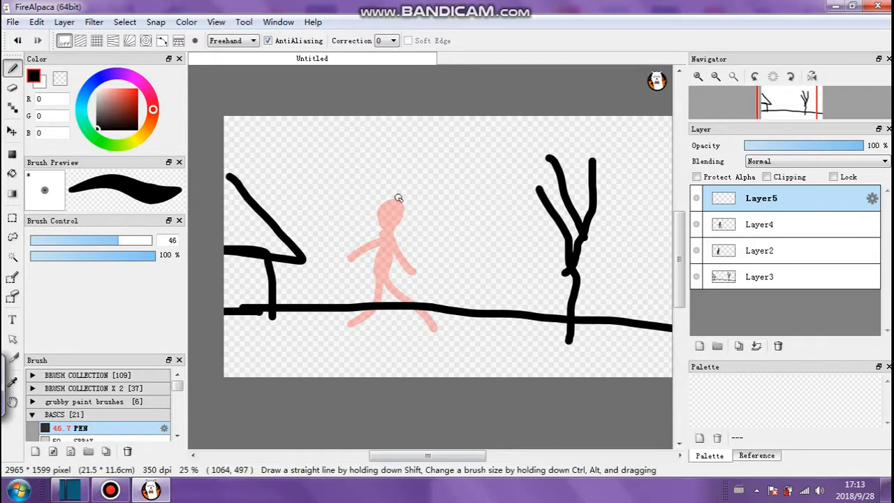
pyautogui.moveTo(408, 212); pyautogui.dragTo(406, 225)
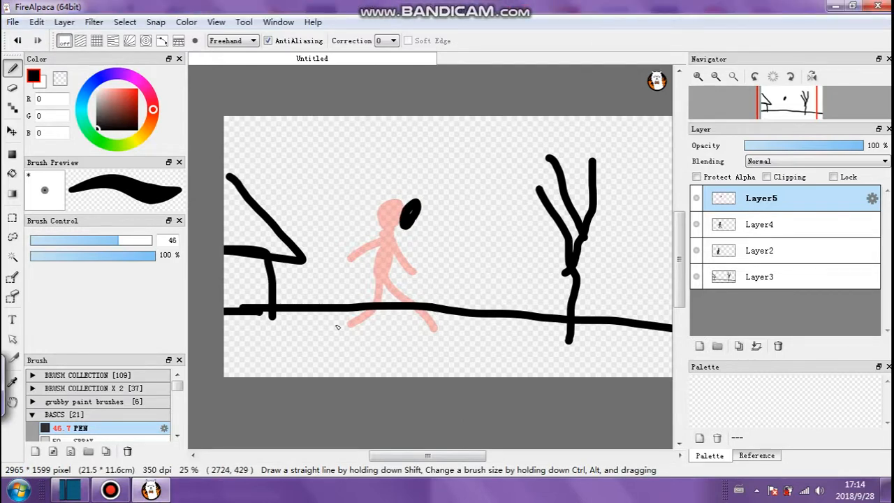
pyautogui.moveTo(404, 233)
pyautogui.mouseDown()
pyautogui.moveTo(416, 267)
pyautogui.moveTo(404, 238)
pyautogui.mouseUp()
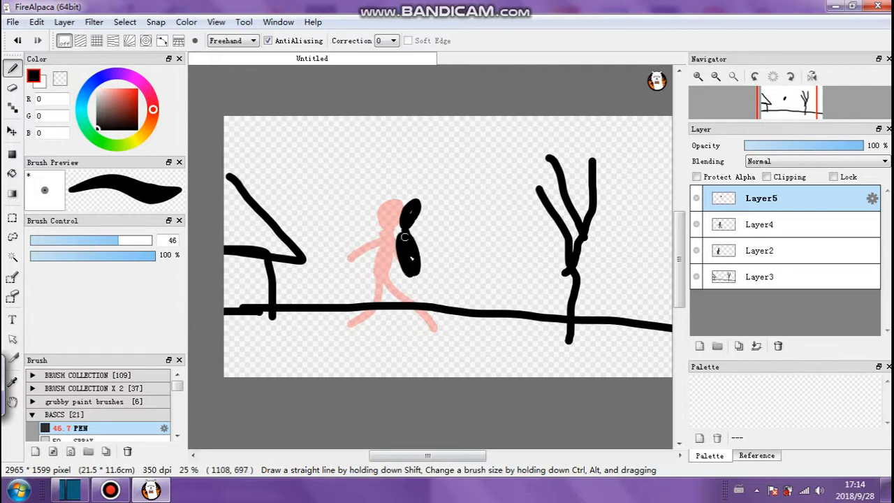
pyautogui.moveTo(410, 275); pyautogui.dragTo(399, 332)
pyautogui.moveTo(403, 241); pyautogui.dragTo(385, 295)
pyautogui.moveTo(410, 239); pyautogui.dragTo(448, 279)
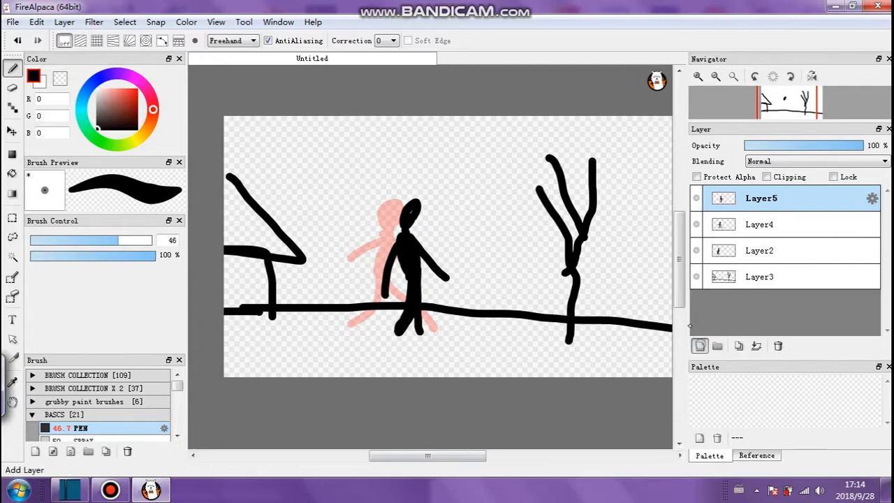
# - Add a layer above Layer5 and paint the fourth stick figure pose in a wide stride, slightly ahead
pyautogui.click(699, 346)
pyautogui.moveTo(422, 277)
pyautogui.mouseDown()
pyautogui.moveTo(466, 325)
pyautogui.moveTo(421, 269)
pyautogui.moveTo(415, 219)
pyautogui.moveTo(450, 277)
pyautogui.mouseUp()
pyautogui.moveTo(413, 246)
pyautogui.mouseDown()
pyautogui.moveTo(385, 274)
pyautogui.moveTo(379, 330)
pyautogui.mouseUp()
# - Add a layer above Layer6 and paint the fifth stick figure pose leaning forward with both knees bent
pyautogui.click(699, 346)
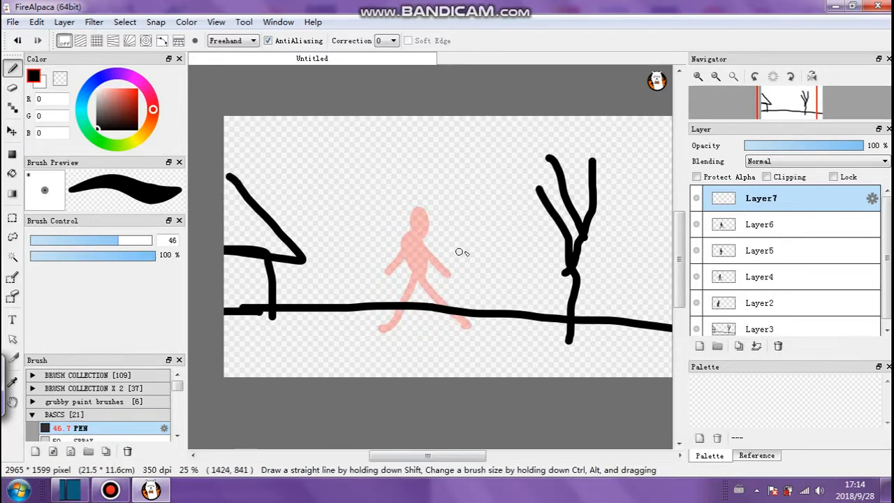
pyautogui.moveTo(461, 241); pyautogui.dragTo(468, 221)
pyautogui.moveTo(446, 267); pyautogui.dragTo(426, 251)
pyautogui.moveTo(461, 248)
pyautogui.mouseDown()
pyautogui.moveTo(478, 283)
pyautogui.moveTo(449, 331)
pyautogui.mouseUp()
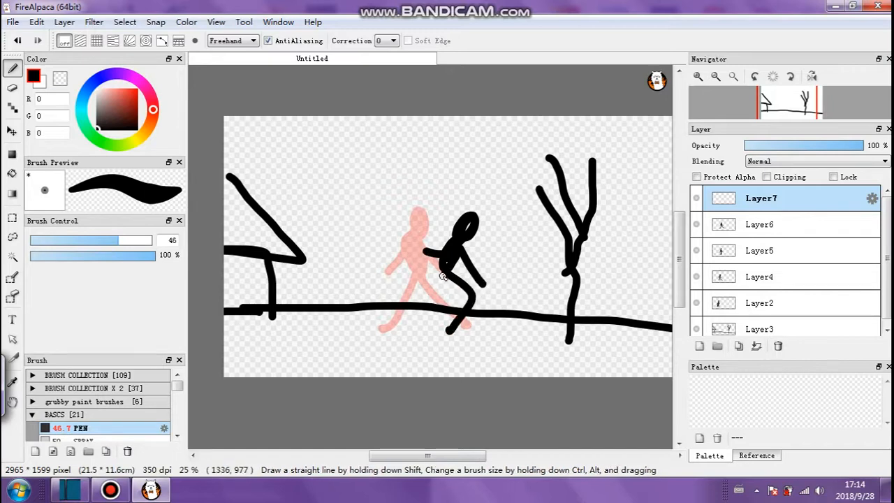
pyautogui.moveTo(443, 275); pyautogui.dragTo(429, 335)
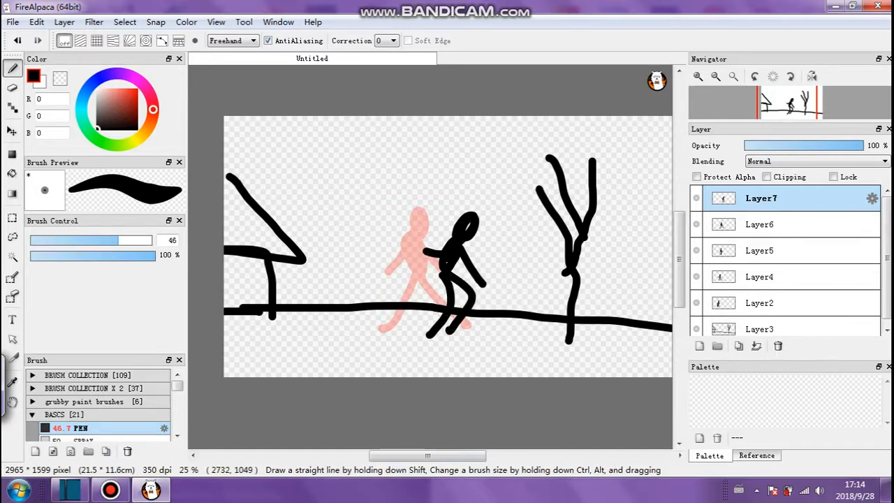
# - Go through all layers from the background up to Layer7 to check the walking sequence
pyautogui.scroll(-1, 779, 320)
pyautogui.click(775, 323)
pyautogui.click(775, 297)
pyautogui.click(786, 271)
pyautogui.click(795, 244)
pyautogui.click(805, 219)
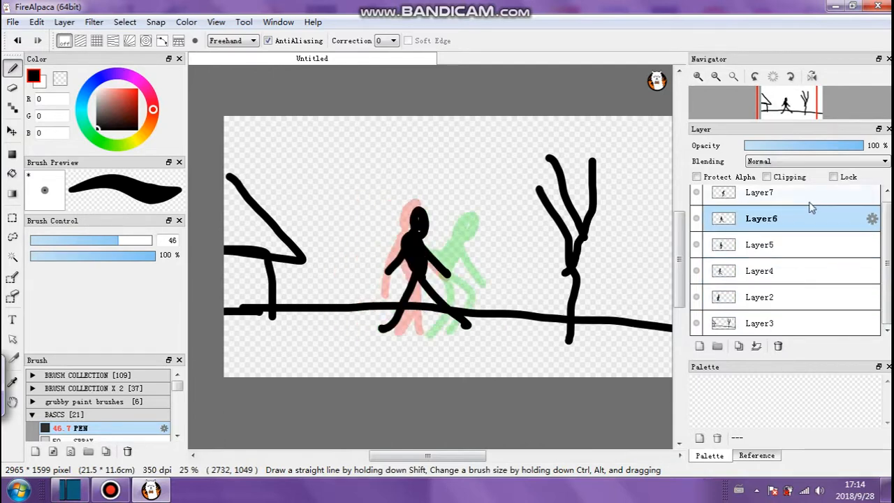
pyautogui.click(815, 195)
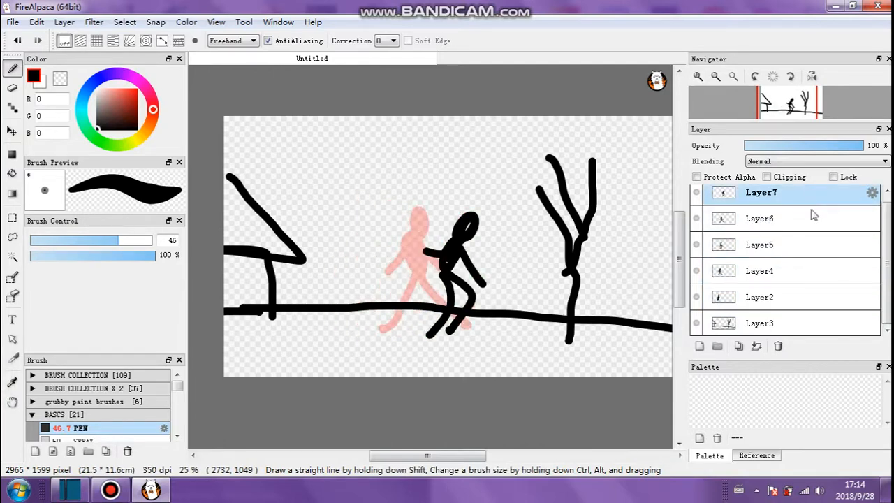
# - Add a layer above Layer7 and paint the sixth stick figure pose upright, with legs and arms spread wide
pyautogui.click(699, 345)
pyautogui.moveTo(485, 234)
pyautogui.mouseDown()
pyautogui.moveTo(487, 287)
pyautogui.moveTo(521, 334)
pyautogui.mouseUp()
pyautogui.moveTo(482, 274); pyautogui.dragTo(453, 332)
pyautogui.moveTo(484, 253); pyautogui.dragTo(452, 283)
pyautogui.moveTo(482, 252); pyautogui.dragTo(517, 287)
# - Add a layer above Layer8 and paint the seventh stick figure pose just before the tree, with legs together and arms lowered
pyautogui.click(700, 345)
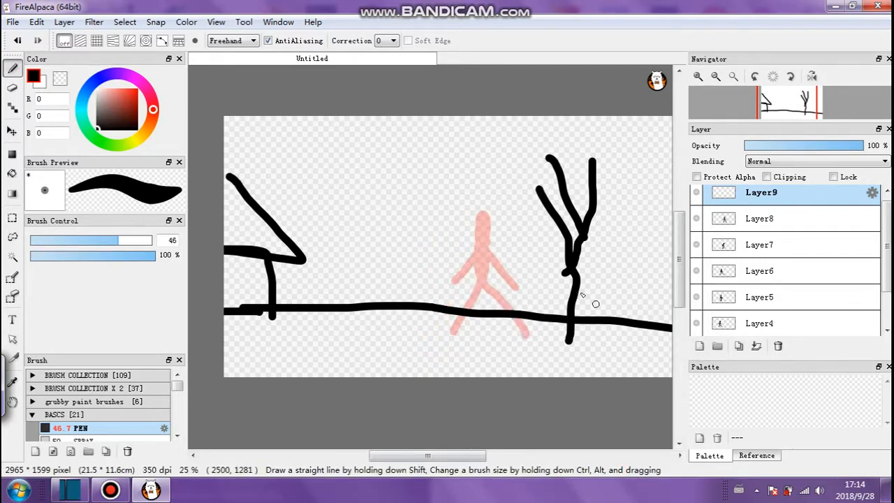
pyautogui.moveTo(535, 242)
pyautogui.mouseDown()
pyautogui.moveTo(520, 275)
pyautogui.moveTo(528, 265)
pyautogui.moveTo(528, 342)
pyautogui.mouseUp()
pyautogui.moveTo(529, 276); pyautogui.dragTo(513, 338)
pyautogui.moveTo(531, 249)
pyautogui.mouseDown()
pyautogui.moveTo(554, 300)
pyautogui.moveTo(498, 294)
pyautogui.mouseUp()
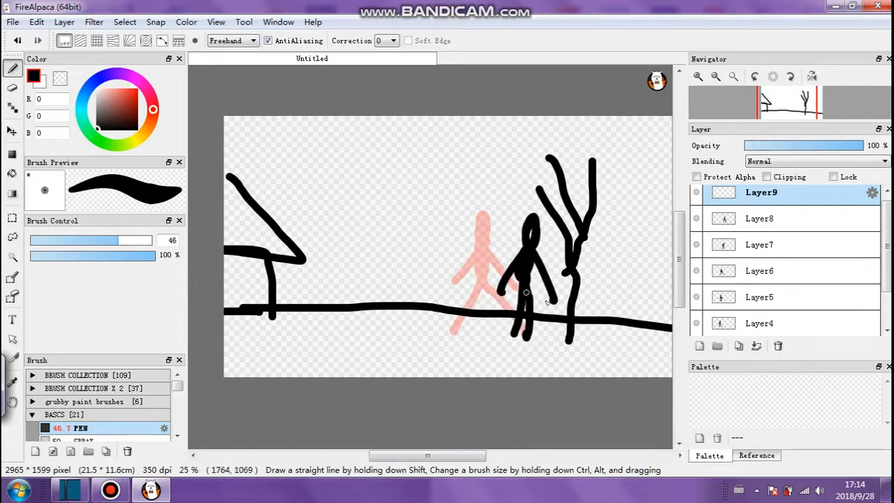
# - Add a layer above Layer9 and paint the eighth stick figure pose striding over the tree trunk
pyautogui.click(699, 346)
pyautogui.moveTo(560, 245)
pyautogui.mouseDown()
pyautogui.moveTo(555, 225)
pyautogui.moveTo(573, 287)
pyautogui.moveTo(549, 325)
pyautogui.mouseUp()
pyautogui.moveTo(561, 266)
pyautogui.mouseDown()
pyautogui.moveTo(536, 301)
pyautogui.moveTo(603, 289)
pyautogui.mouseUp()
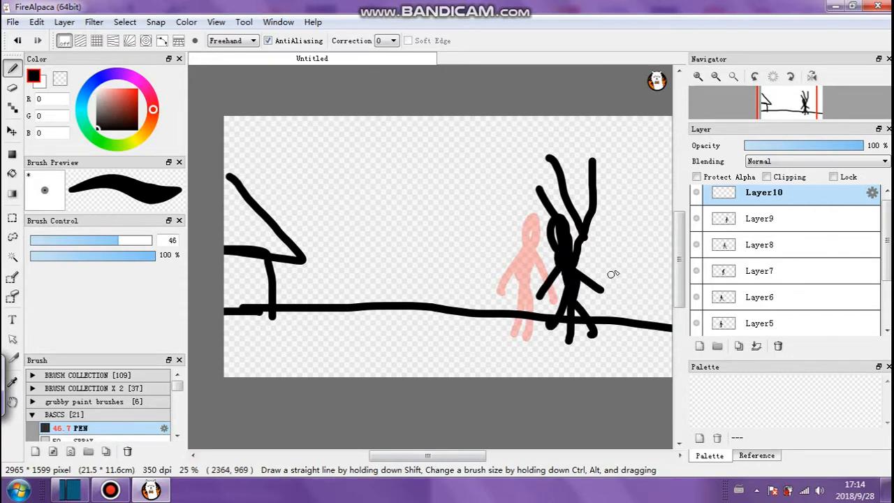
# - Preview the walk over the background with AutoPlay in a maximized window at 6 fps, and close the preview
pyautogui.click(215, 22)
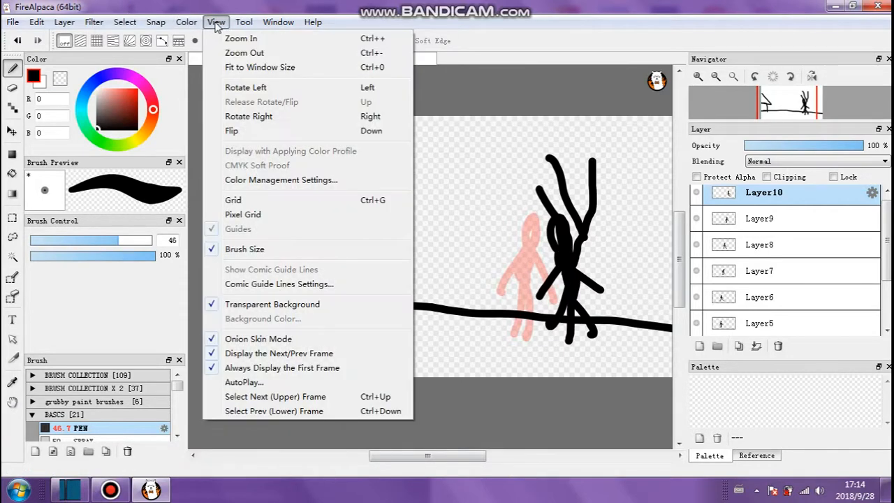
pyautogui.click(244, 382)
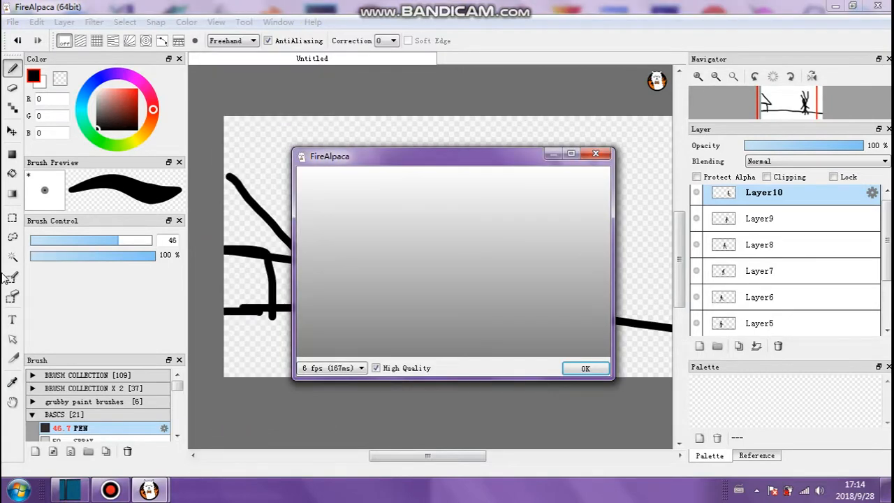
pyautogui.doubleClick(493, 162)
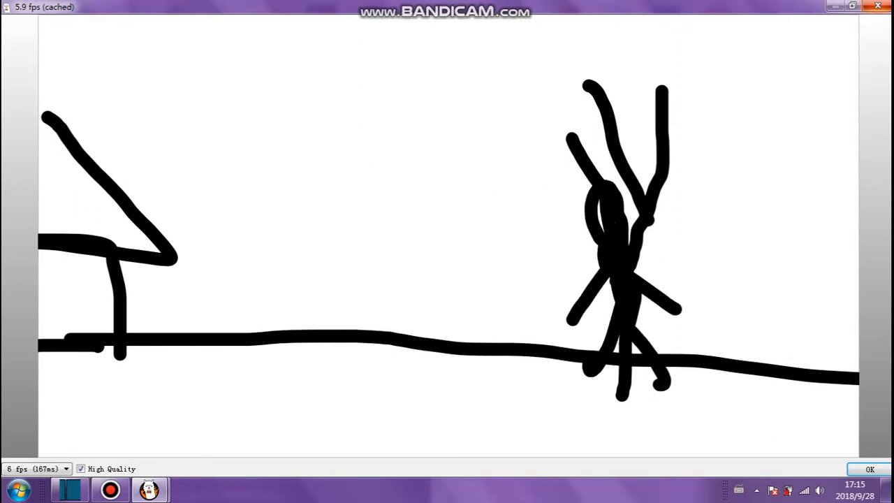
pyautogui.click(889, 9)
# - Delete Layer3, the bottom layer containing the house, tree and ground line
pyautogui.scroll(-1, 788, 264)
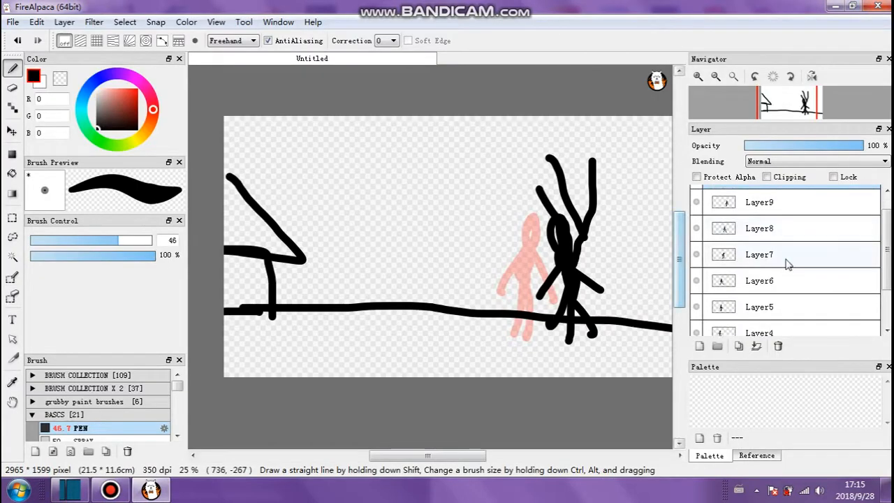
pyautogui.scroll(-3, 872, 255)
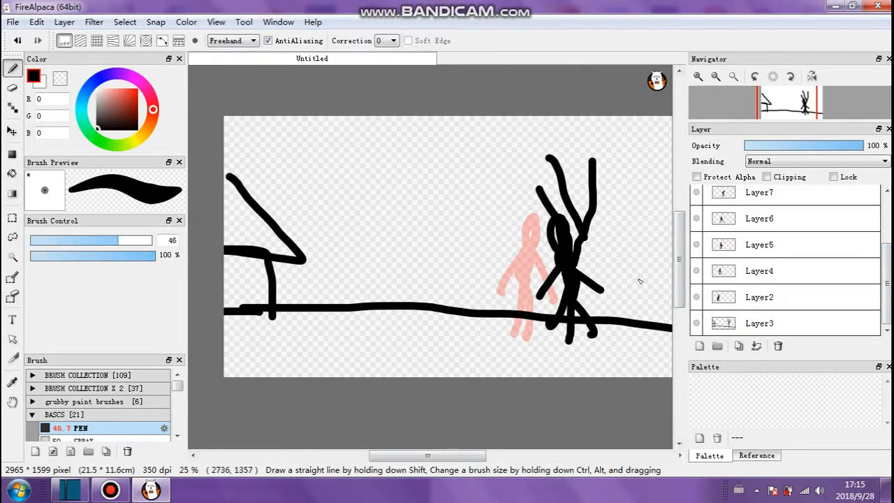
pyautogui.moveTo(385, 458)
pyautogui.mouseDown()
pyautogui.moveTo(401, 459)
pyautogui.moveTo(390, 455)
pyautogui.mouseUp()
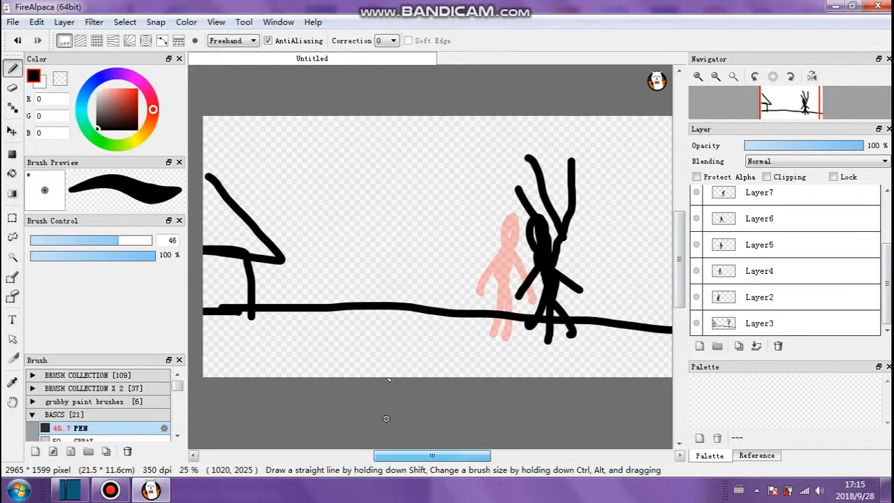
pyautogui.scroll(-1, 385, 419)
pyautogui.click(769, 327)
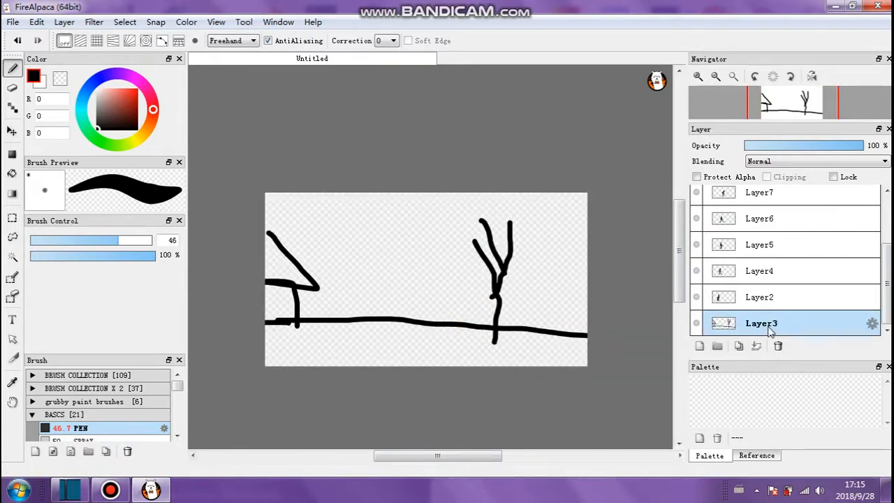
pyautogui.click(778, 346)
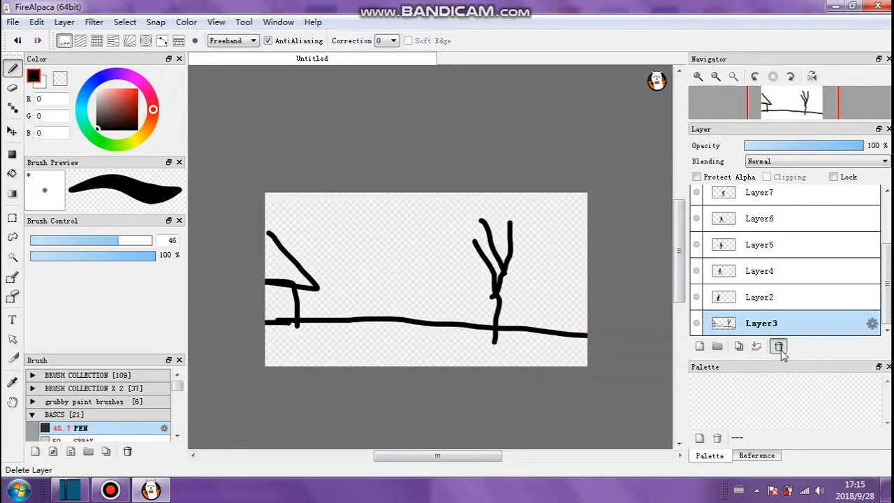
# - Add a layer, move it below Layer2 to the bottom of the stack, and fill it with pure red
pyautogui.click(699, 345)
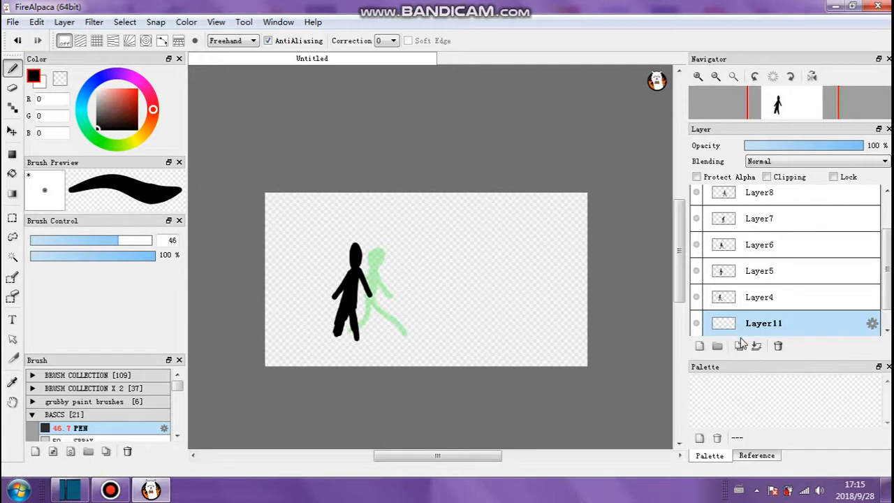
pyautogui.scroll(-1, 742, 337)
pyautogui.moveTo(753, 302); pyautogui.dragTo(757, 328)
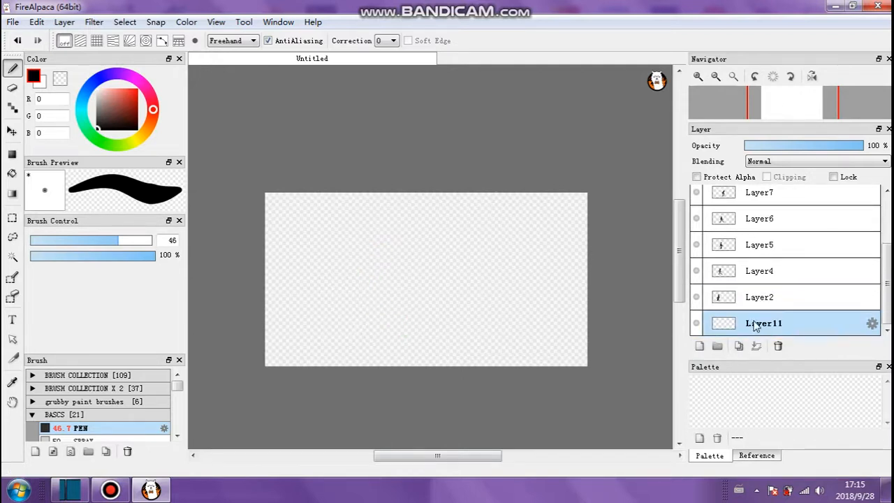
pyautogui.moveTo(120, 102); pyautogui.dragTo(161, 87)
pyautogui.click(12, 174)
pyautogui.click(380, 253)
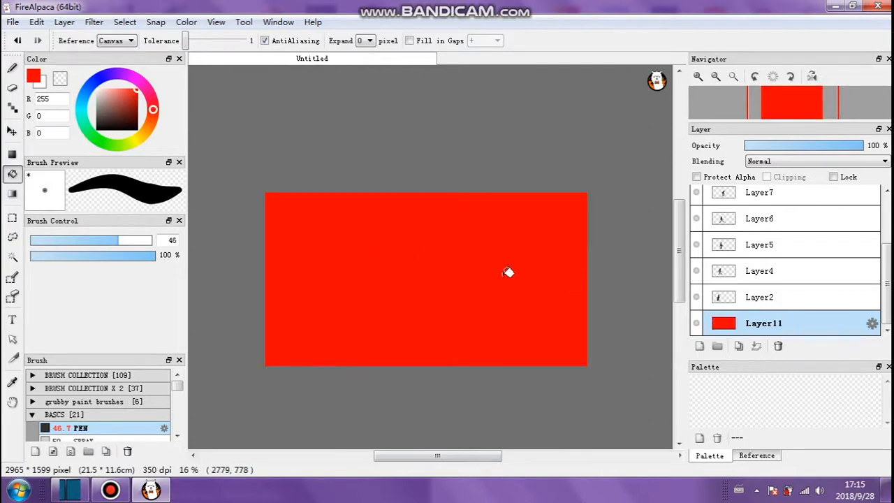
# - Paint a light orange (255, 198, 92) ground strip and a large round sun on the red background with a very large Pen
pyautogui.click(95, 82)
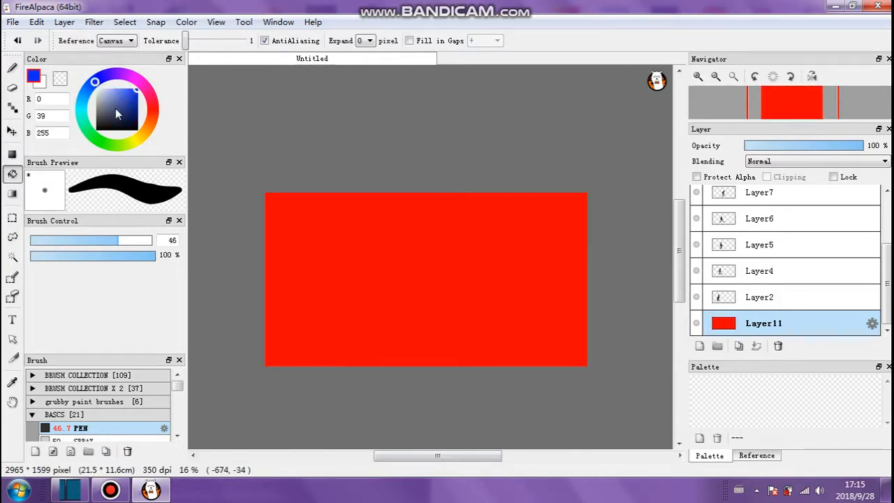
pyautogui.click(145, 132)
pyautogui.click(122, 89)
pyautogui.click(11, 68)
pyautogui.moveTo(102, 242); pyautogui.dragTo(195, 237)
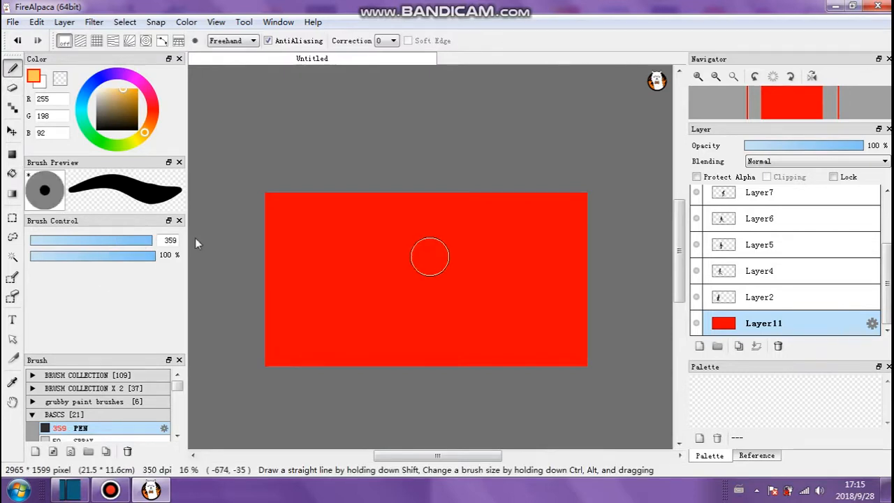
pyautogui.moveTo(235, 349)
pyautogui.mouseDown()
pyautogui.moveTo(411, 343)
pyautogui.moveTo(451, 353)
pyautogui.moveTo(399, 345)
pyautogui.moveTo(591, 343)
pyautogui.mouseUp()
pyautogui.moveTo(409, 259)
pyautogui.mouseDown()
pyautogui.moveTo(429, 241)
pyautogui.moveTo(417, 254)
pyautogui.moveTo(392, 244)
pyautogui.mouseUp()
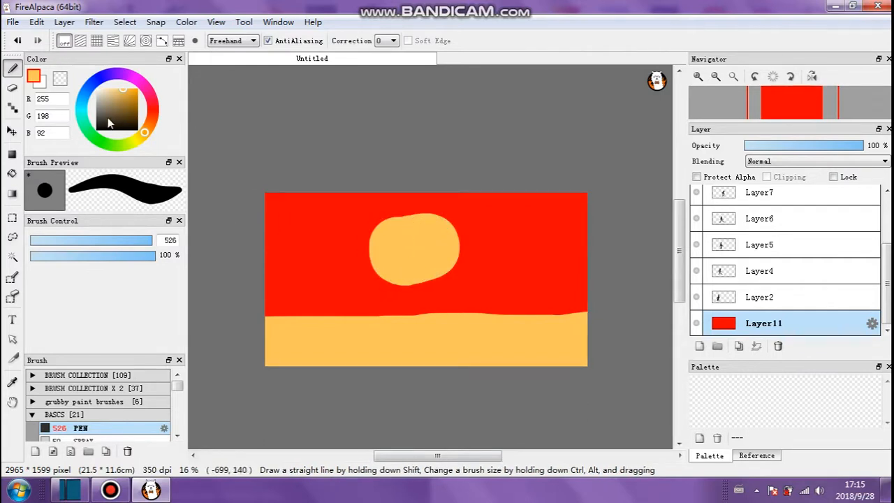
# - Paint a dark brown (77, 69, 56) rounded house body at each side edge of the background, resting on the ground
pyautogui.click(107, 117)
pyautogui.moveTo(293, 296); pyautogui.dragTo(285, 291)
pyautogui.moveTo(570, 273); pyautogui.dragTo(576, 296)
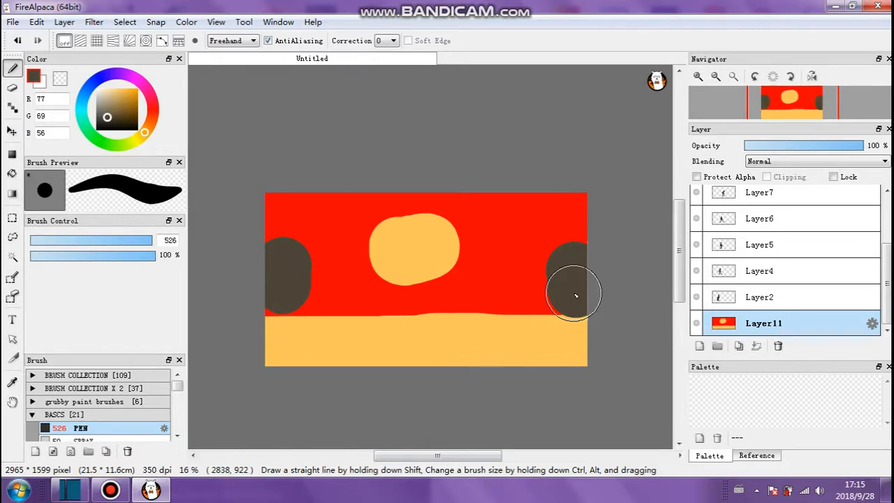
# - Draw near-black (5, 4, 4) pointed roof outlines above both brown houses with the Pen at size 31
pyautogui.click(100, 128)
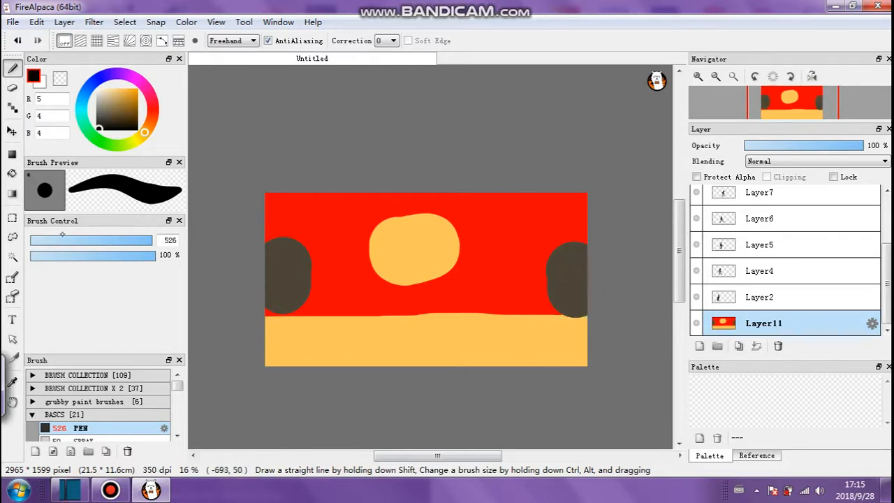
pyautogui.click(56, 240)
pyautogui.moveTo(295, 243)
pyautogui.mouseDown()
pyautogui.moveTo(272, 242)
pyautogui.moveTo(307, 246)
pyautogui.moveTo(266, 200)
pyautogui.mouseUp()
pyautogui.click(100, 239)
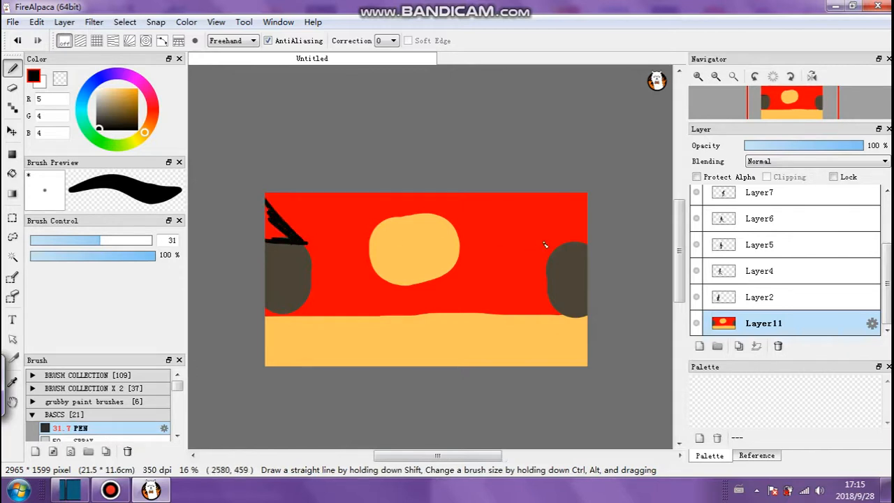
pyautogui.moveTo(574, 230); pyautogui.dragTo(546, 241)
# - Draw a small round window and an arched door on each brown house
pyautogui.moveTo(290, 257); pyautogui.dragTo(284, 273)
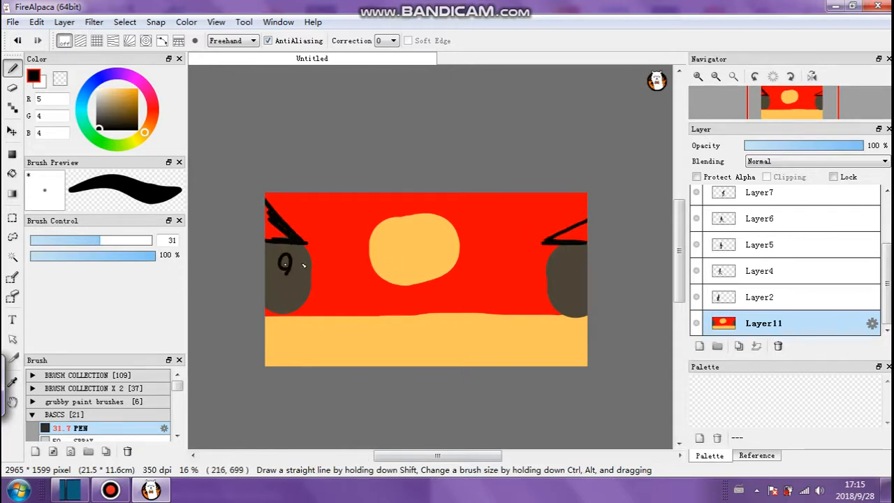
pyautogui.moveTo(570, 299); pyautogui.dragTo(579, 306)
pyautogui.moveTo(270, 307); pyautogui.dragTo(279, 306)
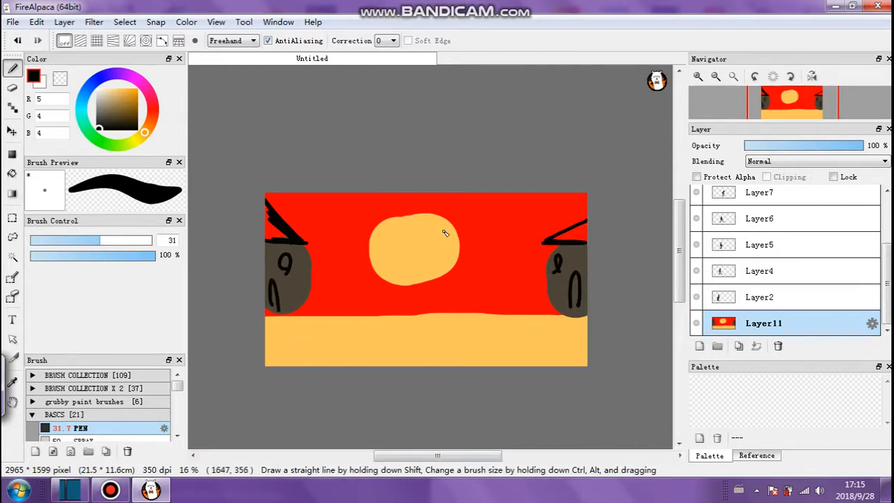
# - Step through the stick figure frames from Layer2 up to Layer10 to review them over the new background
pyautogui.click(747, 299)
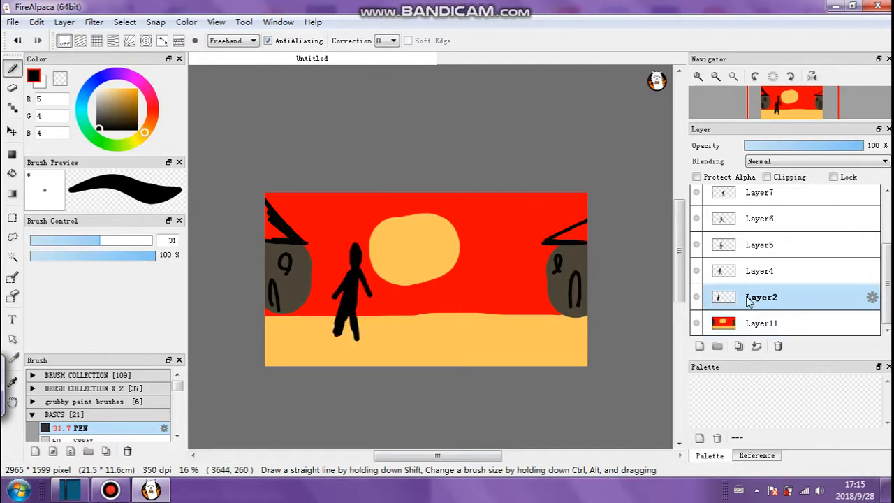
pyautogui.click(763, 274)
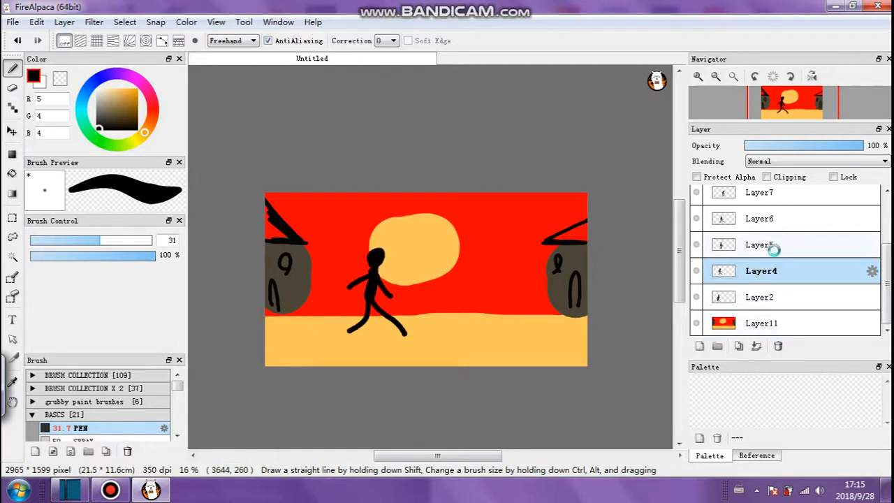
pyautogui.click(773, 249)
pyautogui.click(787, 219)
pyautogui.click(796, 197)
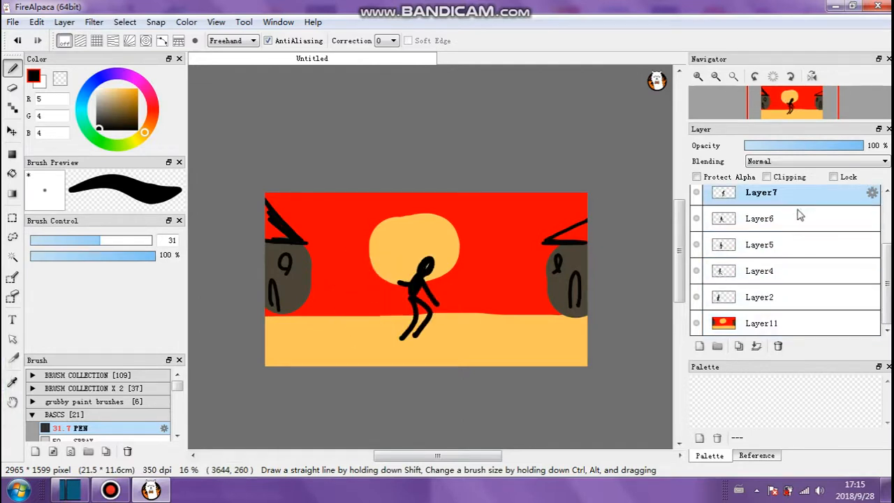
pyautogui.scroll(3, 816, 245)
pyautogui.click(817, 224)
pyautogui.click(808, 254)
pyautogui.click(810, 226)
pyautogui.click(821, 202)
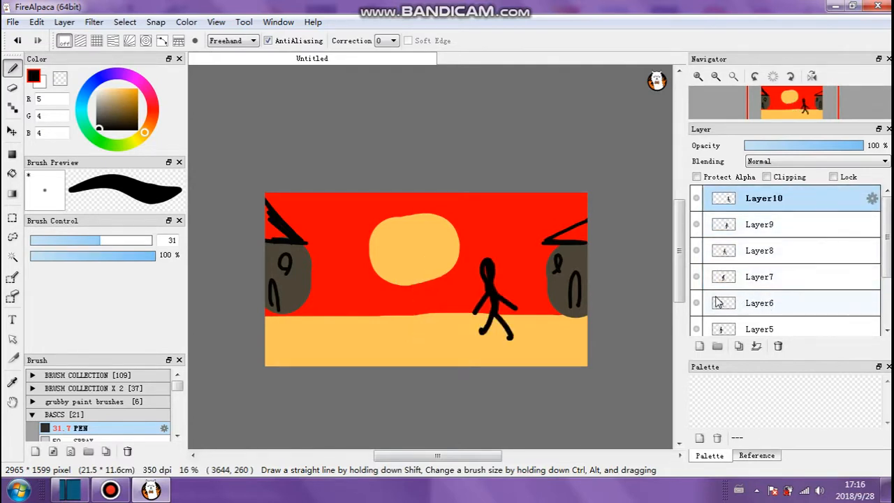
# - Compare the Layer5 and Layer6 poses with the background layer at the bottom of the stack
pyautogui.scroll(-1, 760, 314)
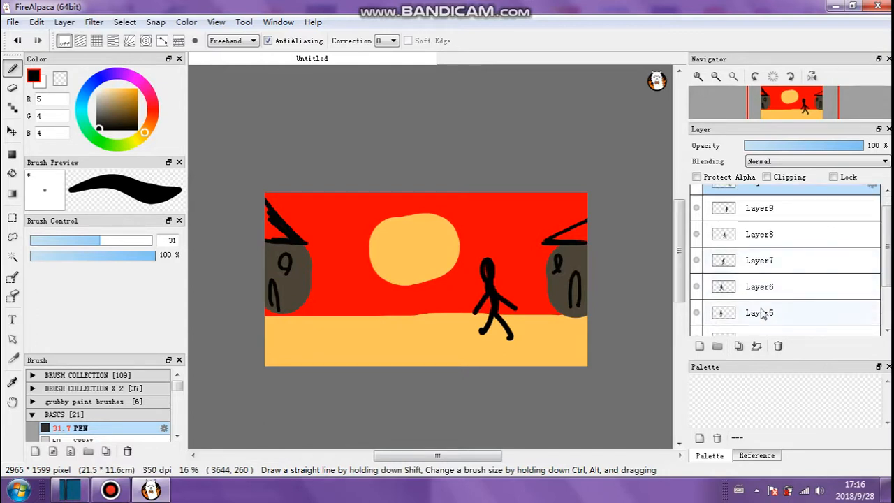
pyautogui.click(768, 314)
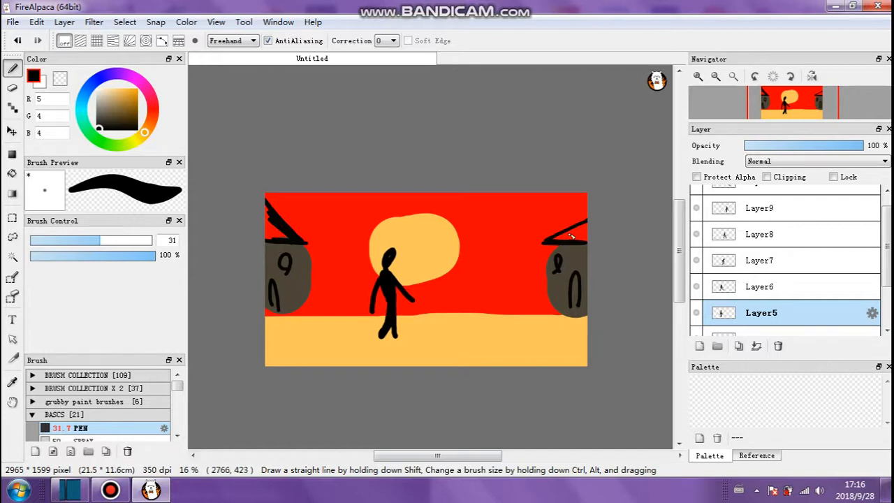
pyautogui.moveTo(888, 260); pyautogui.dragTo(889, 307)
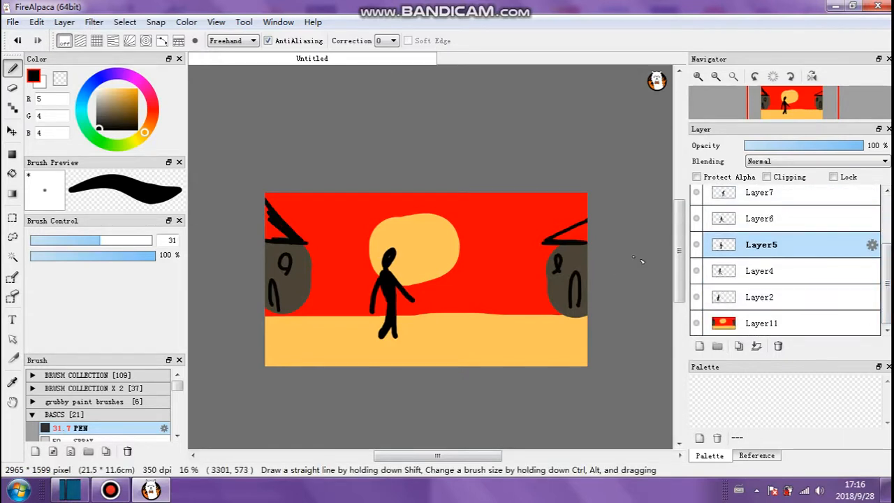
pyautogui.click(762, 323)
pyautogui.click(772, 218)
pyautogui.scroll(1, 777, 219)
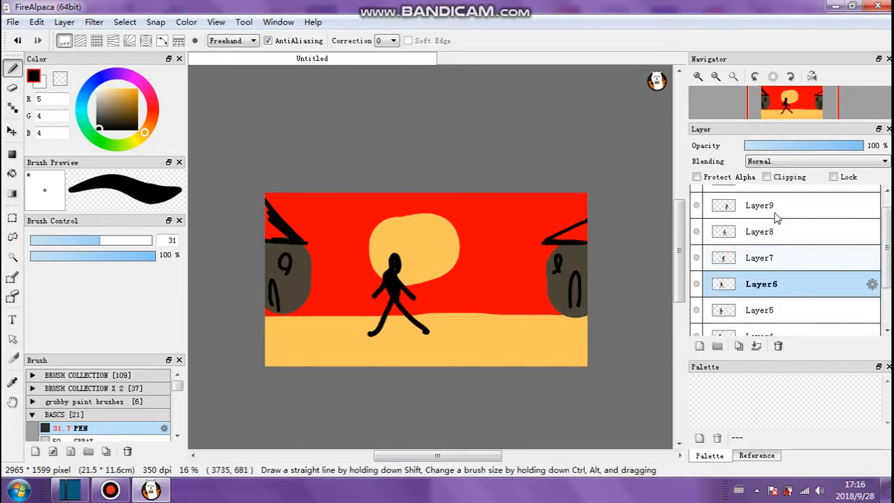
pyautogui.scroll(1, 777, 213)
# - Add an empty layer above Layer10, and select Layer10 again to compare its figure with the blank frame
pyautogui.click(776, 203)
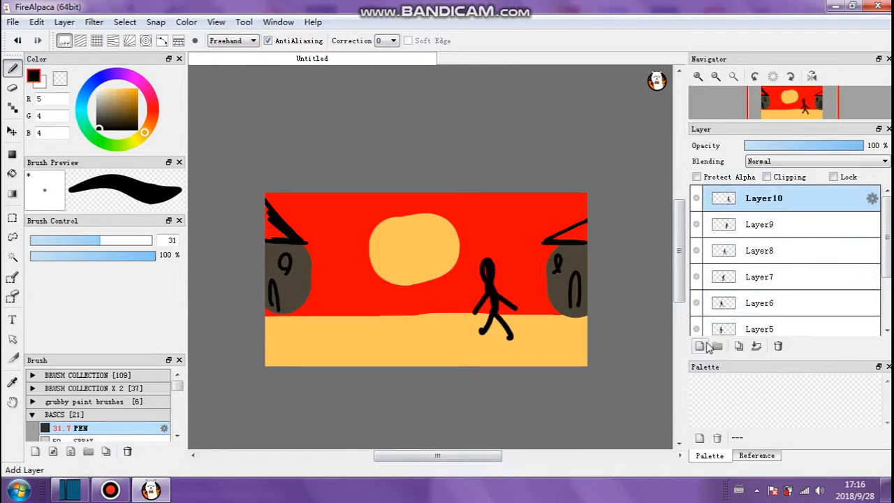
pyautogui.click(701, 346)
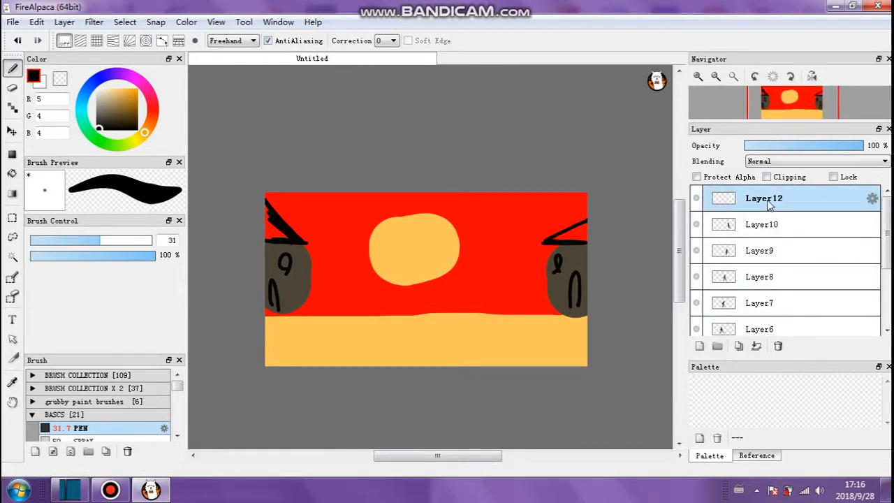
pyautogui.click(753, 236)
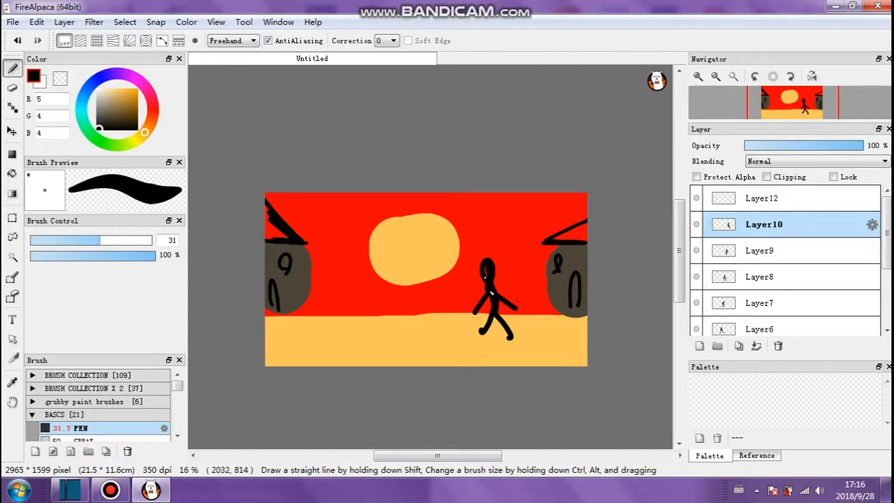
# - Fill the red sky on the Layer11 background with blue (0, 82, 255), leaving the roofs red
pyautogui.scroll(-4, 860, 331)
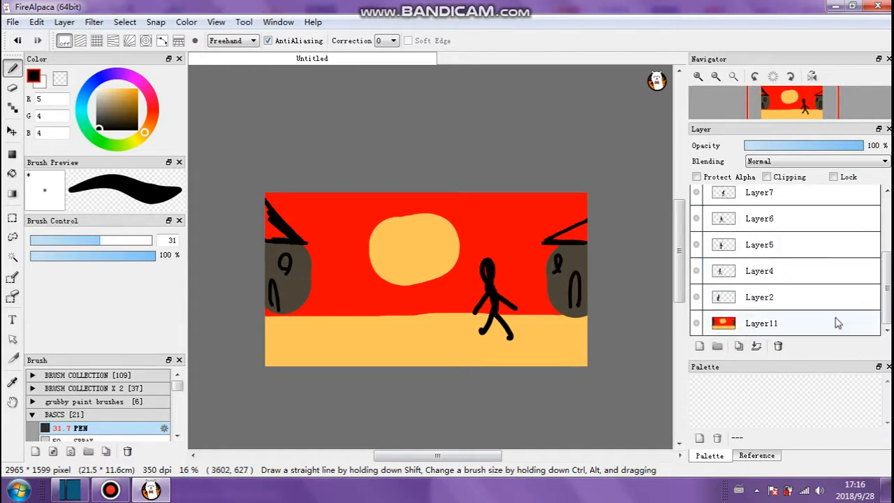
pyautogui.click(834, 322)
pyautogui.click(107, 103)
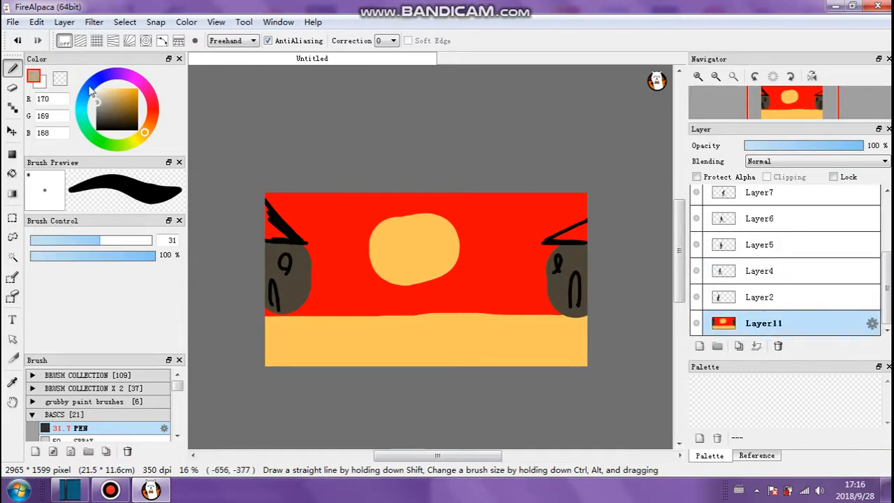
pyautogui.click(90, 86)
pyautogui.click(136, 89)
pyautogui.click(12, 174)
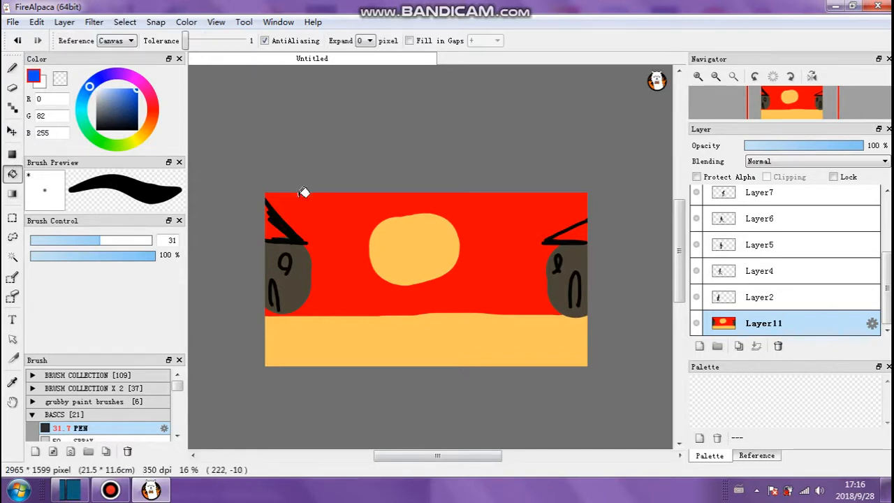
pyautogui.click(304, 194)
# - Switch between Layer12, Layer10 and Layer9 to examine how onion skin shows over the opaque blue background
pyautogui.click(804, 195)
pyautogui.scroll(1, 803, 202)
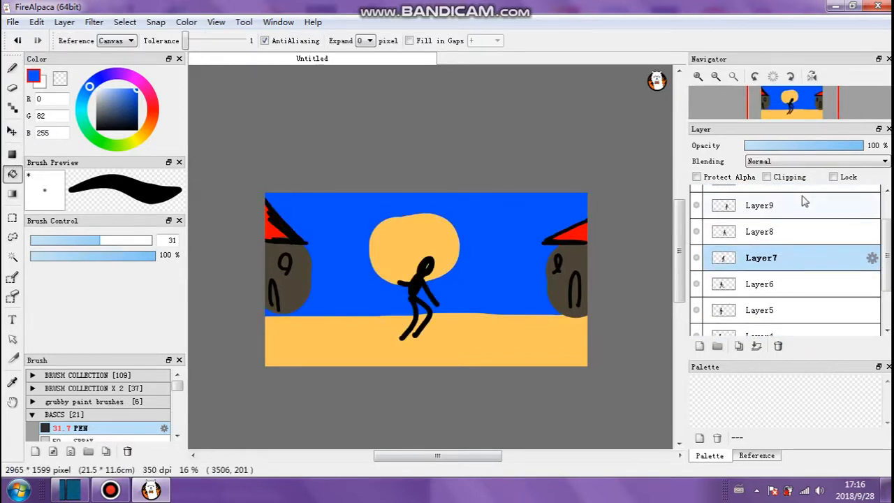
pyautogui.scroll(1, 801, 197)
pyautogui.click(794, 192)
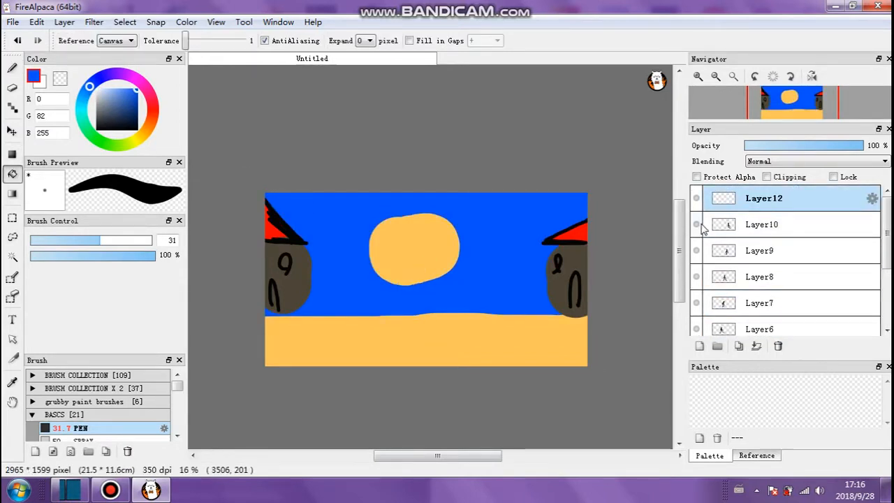
pyautogui.click(723, 236)
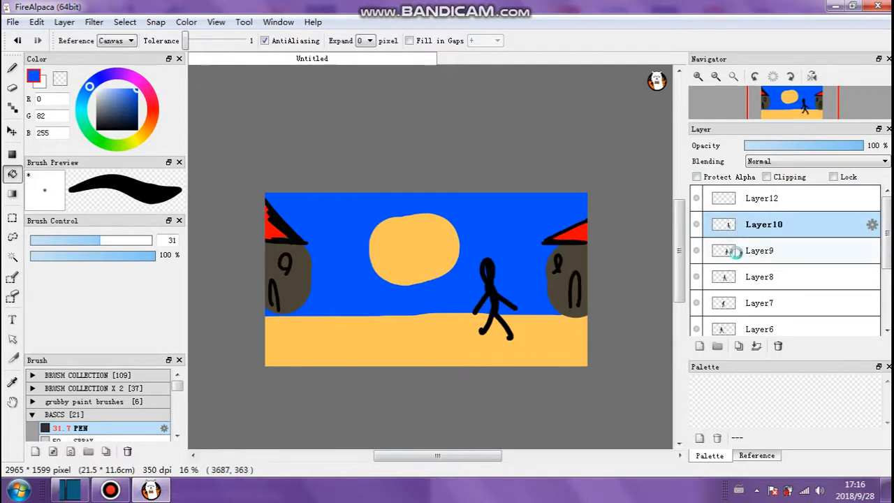
pyautogui.click(738, 257)
pyautogui.click(749, 225)
pyautogui.click(749, 255)
pyautogui.click(753, 229)
pyautogui.click(758, 210)
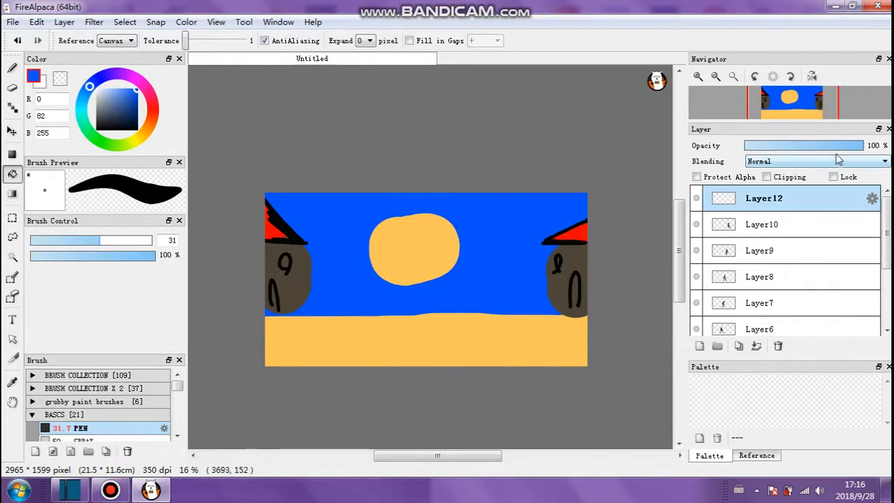
# - Lower the opacity of the background Layer11 to 51%
pyautogui.scroll(-3, 835, 307)
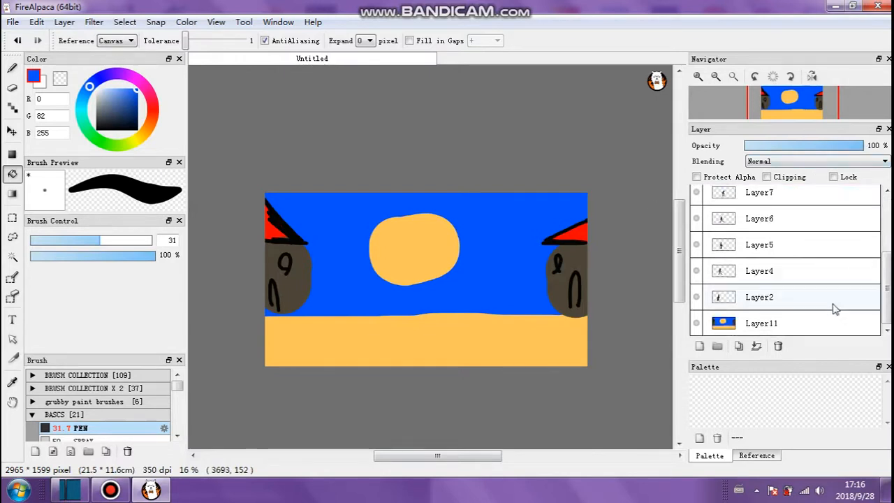
pyautogui.click(803, 324)
pyautogui.moveTo(825, 149); pyautogui.dragTo(812, 150)
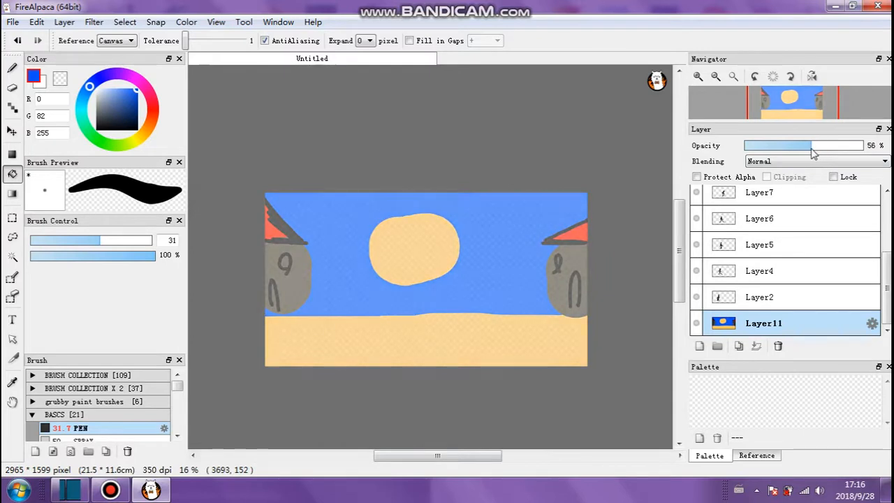
pyautogui.moveTo(808, 154); pyautogui.dragTo(805, 153)
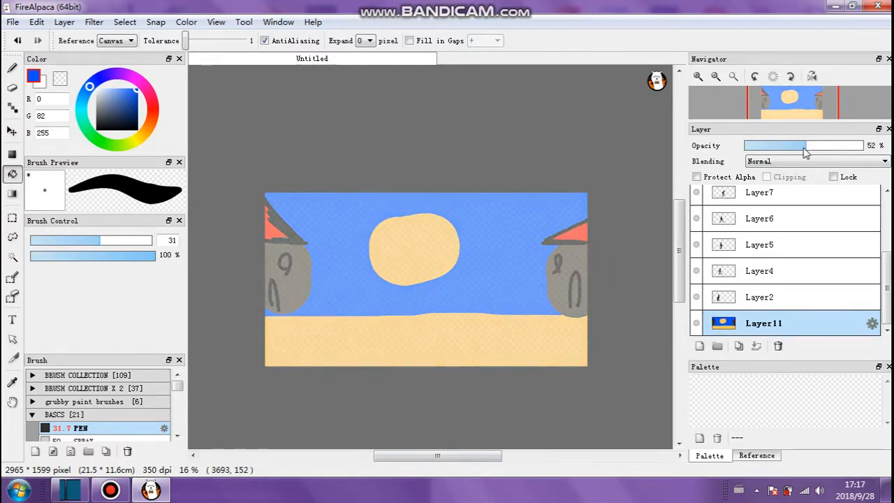
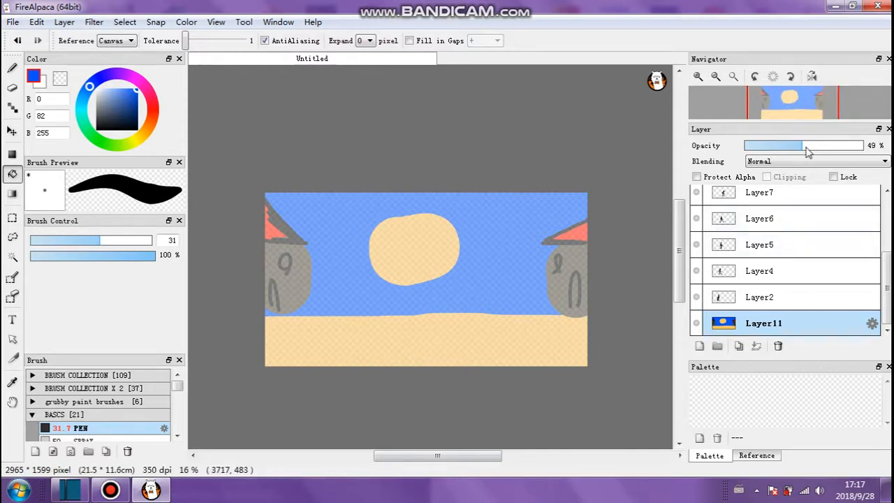
pyautogui.moveTo(792, 153); pyautogui.dragTo(805, 150)
# - Switch between Layer12 and Layer10, ending on the empty Layer12, to examine the onion skin over the semi-transparent background
pyautogui.scroll(3, 794, 259)
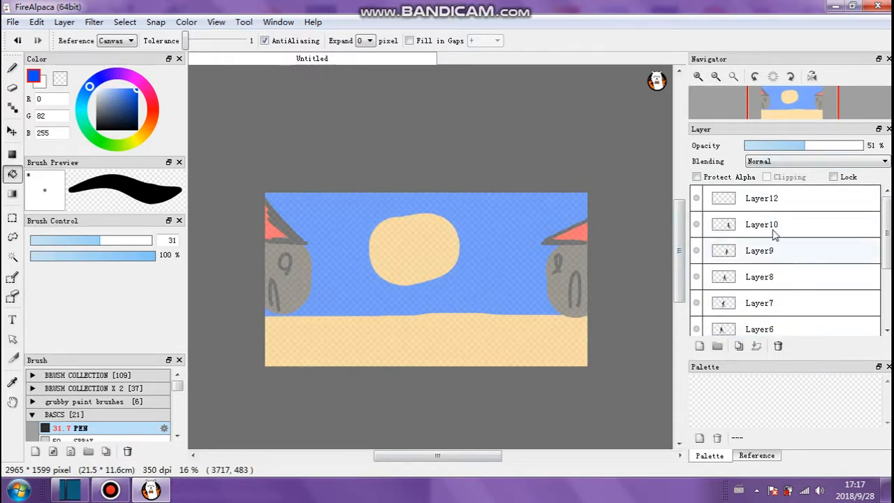
pyautogui.click(762, 201)
pyautogui.click(762, 224)
pyautogui.click(763, 204)
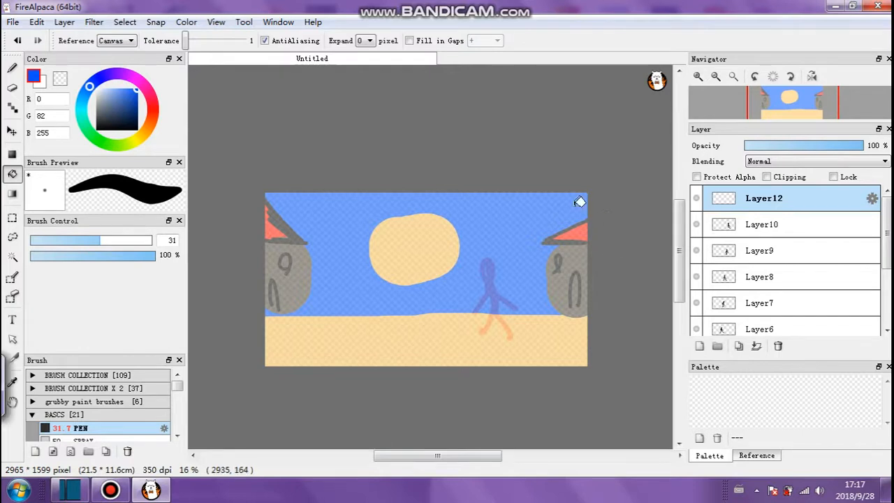
# - Draw a black stick figure in a walking pose on Layer12 with the size 31 Pen, between the onion-skinned figure and the right-hand building
pyautogui.moveTo(120, 107); pyautogui.dragTo(96, 131)
pyautogui.click(12, 68)
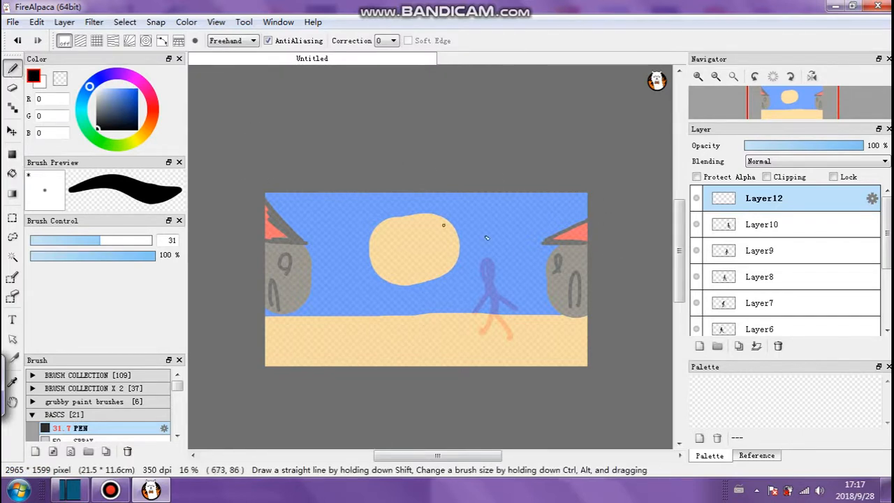
pyautogui.moveTo(513, 275); pyautogui.dragTo(536, 314)
pyautogui.moveTo(707, 105)
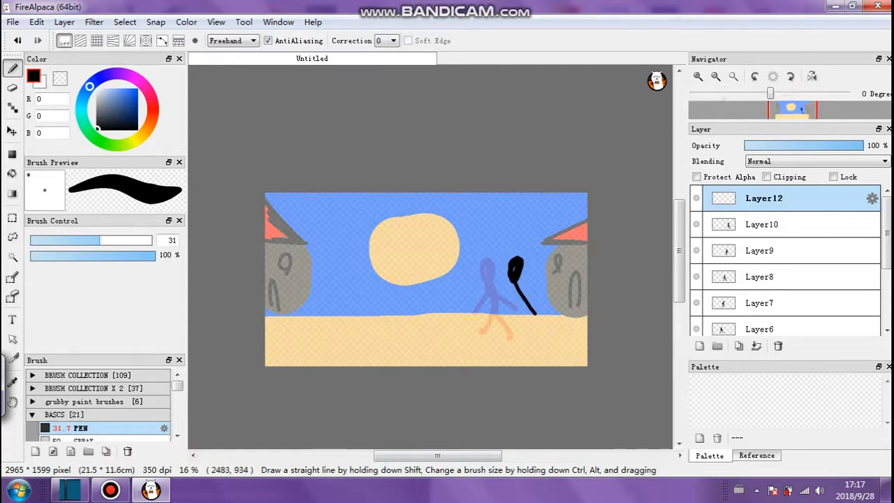
pyautogui.click(699, 77)
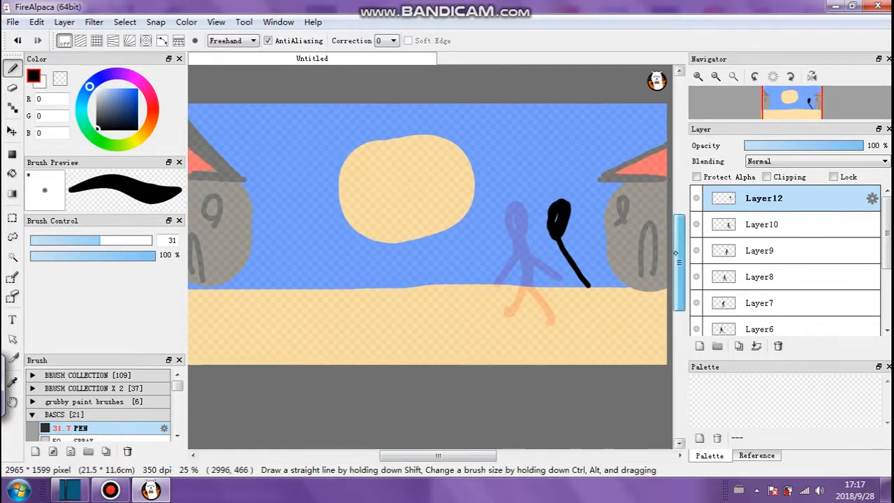
pyautogui.moveTo(445, 456); pyautogui.dragTo(474, 455)
pyautogui.moveTo(439, 236); pyautogui.dragTo(431, 319)
pyautogui.moveTo(442, 270); pyautogui.dragTo(429, 327)
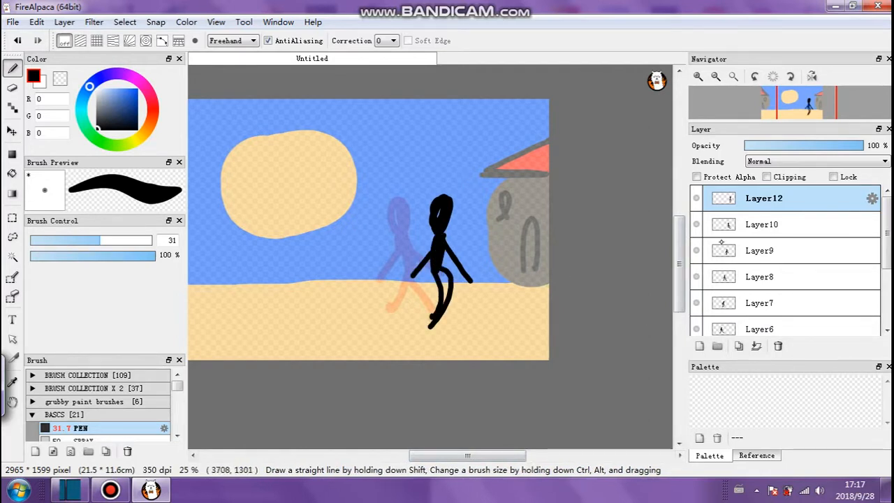
# - Switch between Layer10, Layer9 and Layer12 to compare the new pose with the previous frames through the onion skin
pyautogui.click(735, 224)
pyautogui.click(738, 250)
pyautogui.click(746, 224)
pyautogui.click(758, 202)
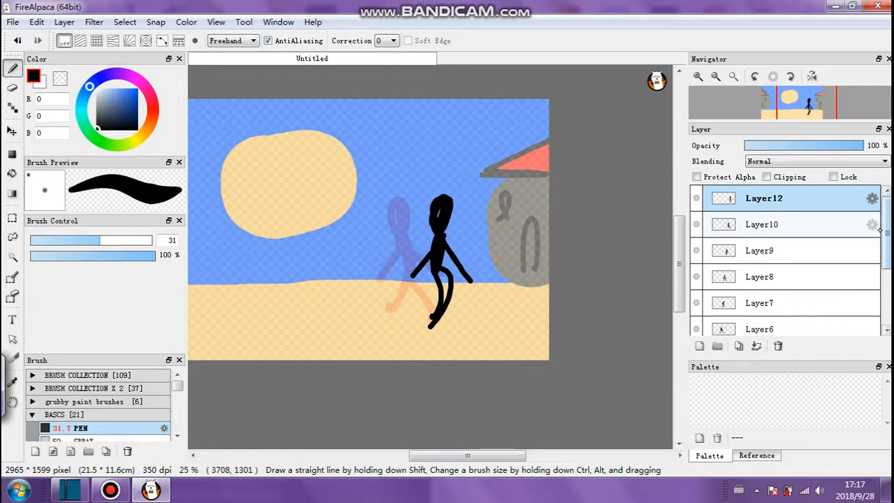
# - Raise the opacity of the background Layer11 to 100%
pyautogui.moveTo(890, 237); pyautogui.dragTo(882, 303)
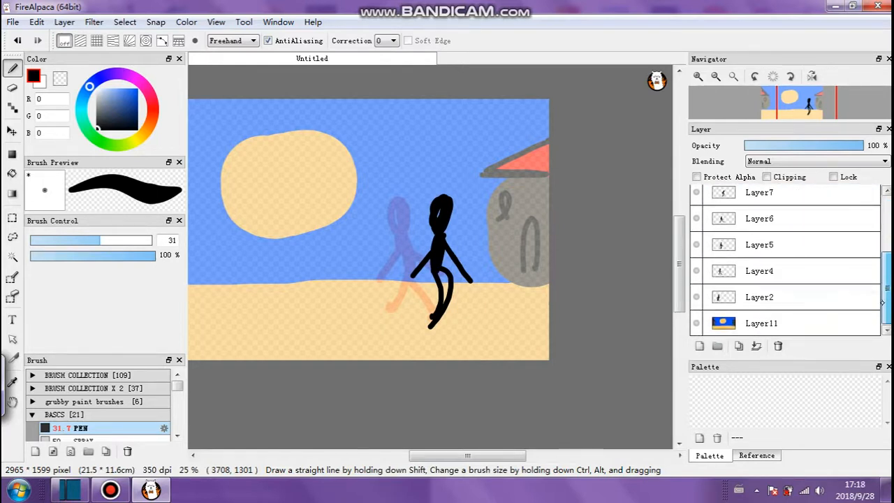
pyautogui.click(835, 319)
pyautogui.moveTo(814, 144); pyautogui.dragTo(883, 150)
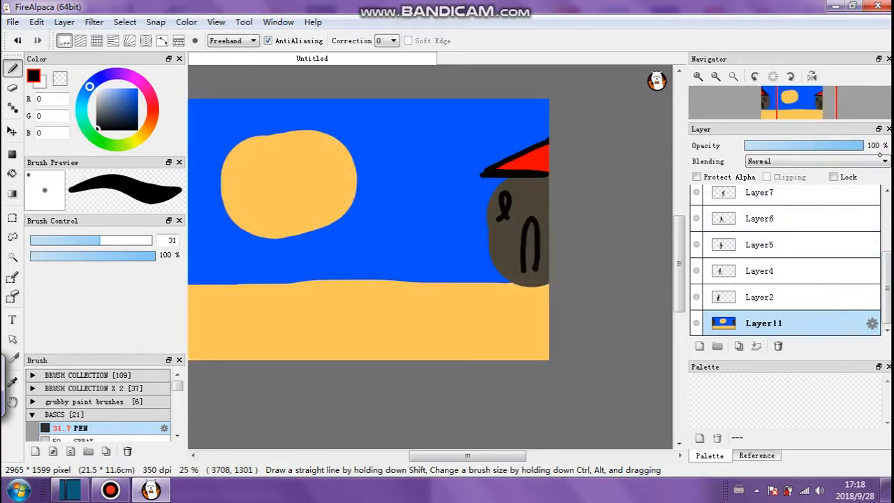
# - Select Layer6, Layer12 and Layer10 in turn, ending on Layer12, to examine onion skin visibility over the fully opaque background
pyautogui.click(818, 219)
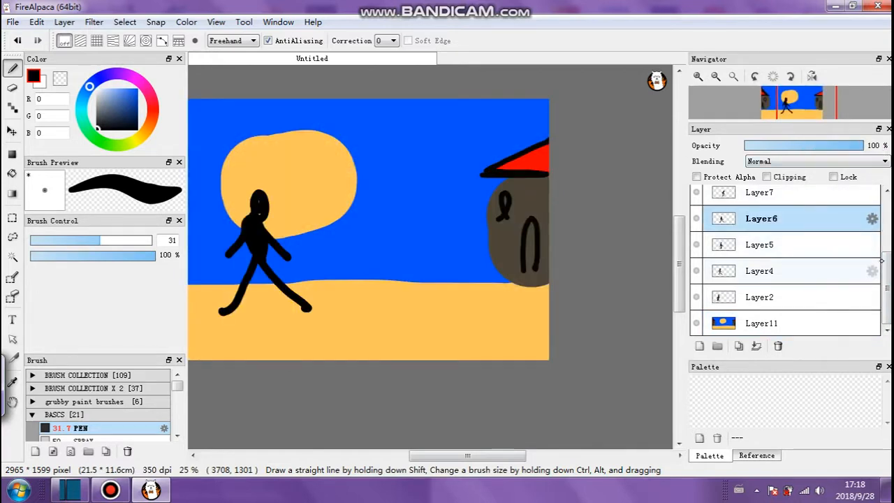
pyautogui.scroll(3, 882, 261)
pyautogui.click(822, 201)
pyautogui.click(811, 222)
pyautogui.click(814, 205)
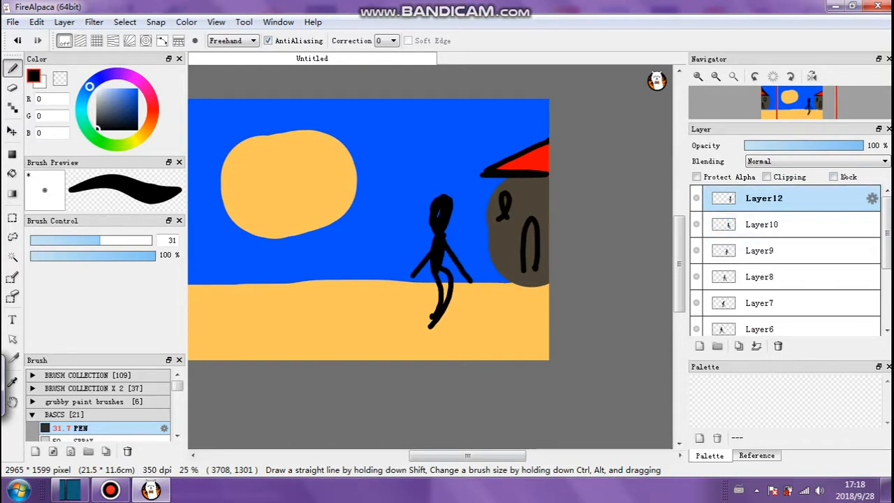
# - Lower the opacity of the background Layer11 to 45%
pyautogui.scroll(-4, 888, 211)
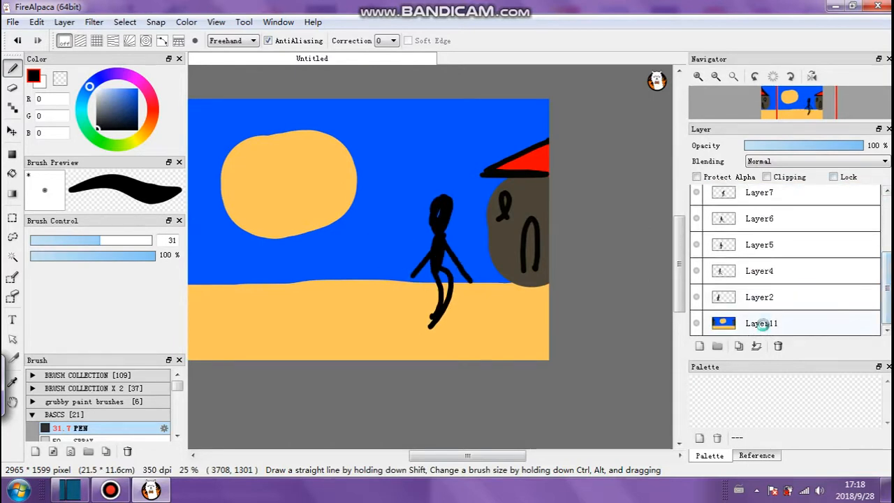
pyautogui.click(763, 323)
pyautogui.click(797, 146)
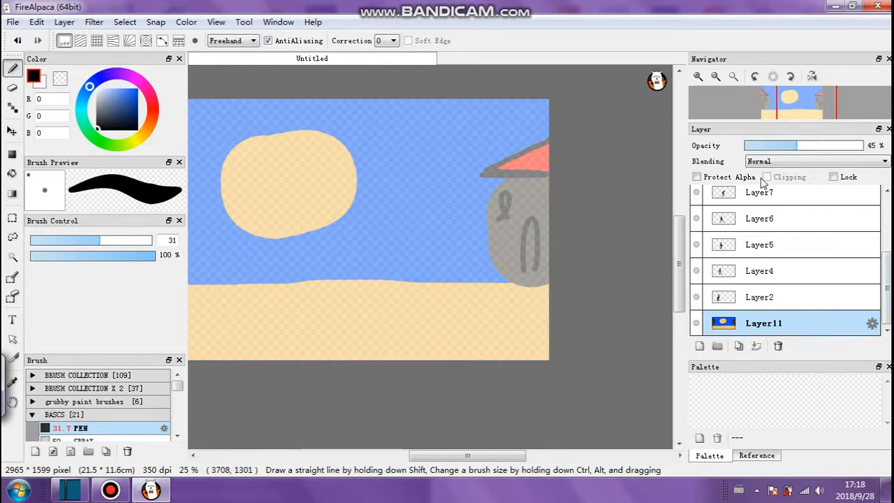
# - Select Layer6, Layer12 and Layer10, returning to Layer12, to check the onion skins over the semi-transparent background
pyautogui.click(835, 220)
pyautogui.scroll(4, 811, 223)
pyautogui.click(804, 204)
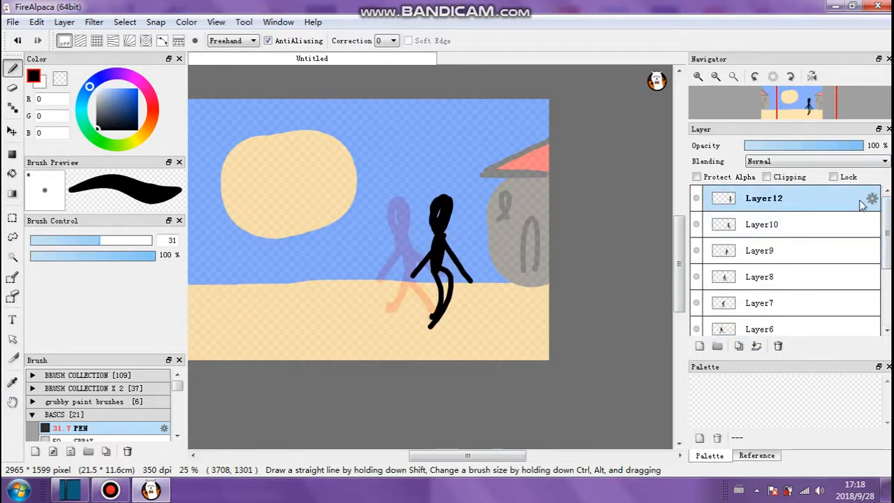
pyautogui.click(810, 231)
pyautogui.click(803, 201)
# - Preview the walk animation with AutoPlay in a maximized window, set the playback rate to 10 fps, and close the preview
pyautogui.moveTo(450, 461); pyautogui.dragTo(422, 461)
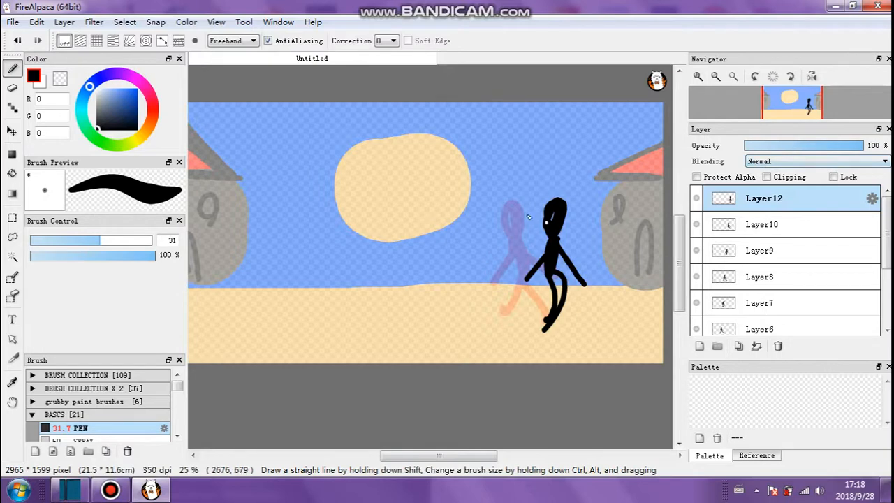
pyautogui.click(212, 23)
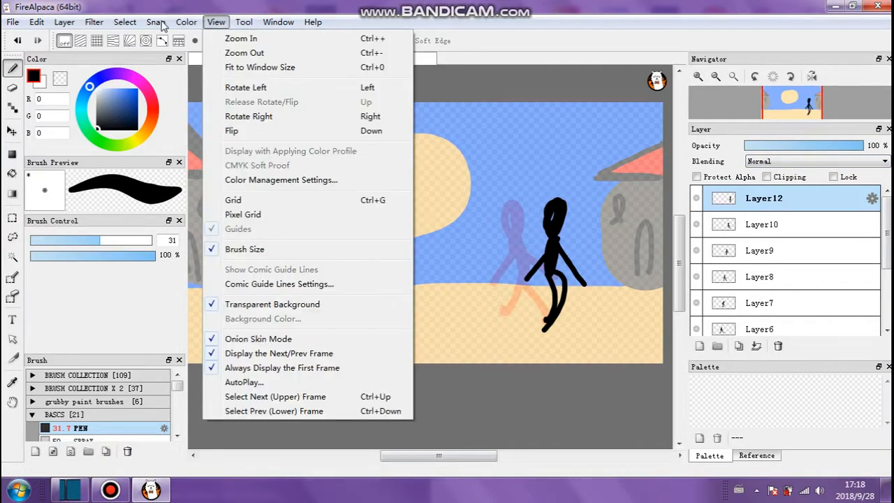
pyautogui.click(13, 22)
pyautogui.click(231, 382)
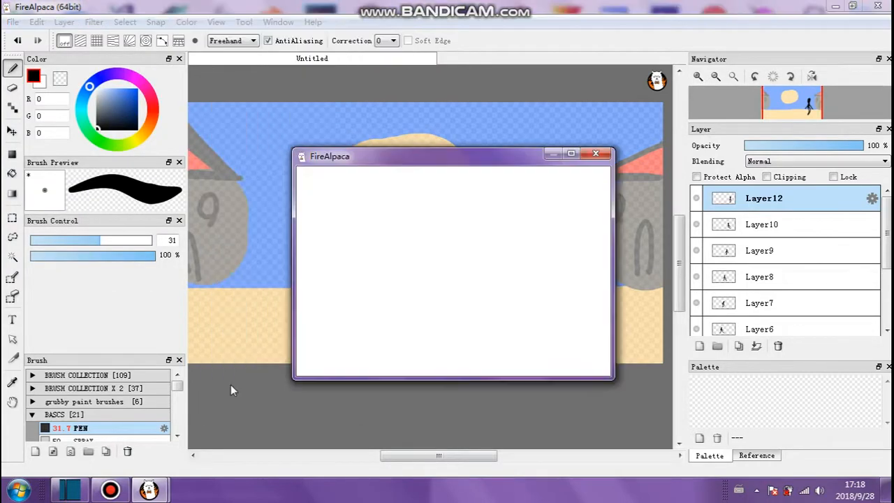
pyautogui.doubleClick(506, 156)
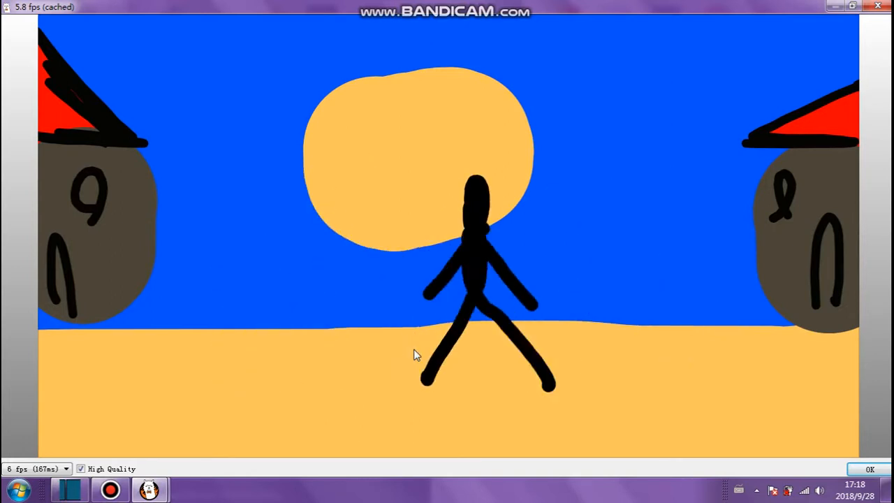
pyautogui.click(66, 469)
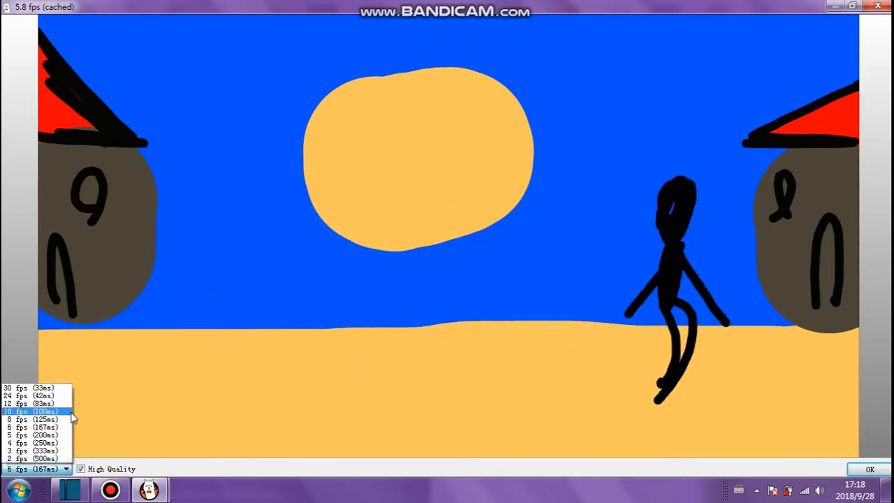
pyautogui.click(66, 425)
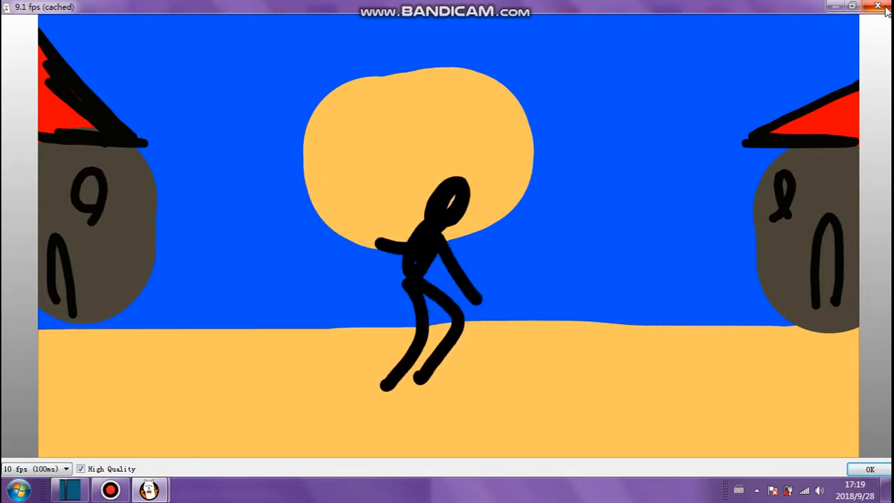
pyautogui.click(884, 8)
# - Duplicate the Layer7 frame several times to hold its crouching pose longer in the animation
pyautogui.click(755, 277)
pyautogui.scroll(-2, 754, 269)
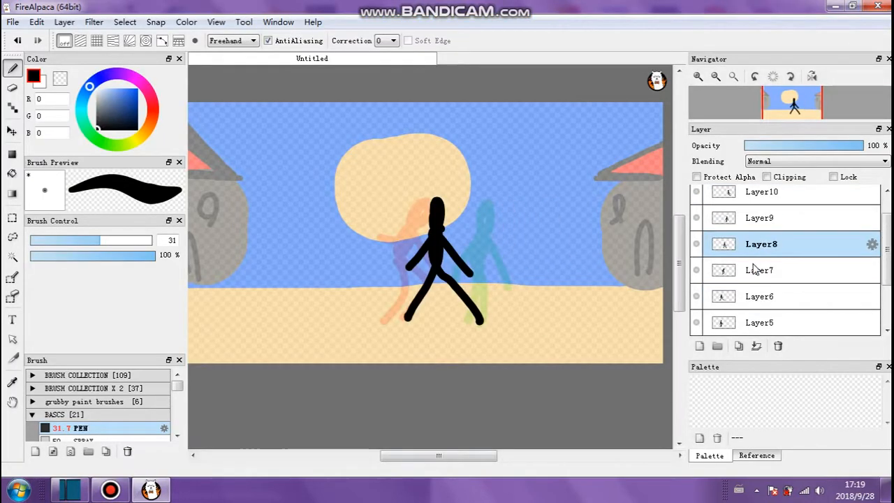
pyautogui.click(756, 254)
pyautogui.click(761, 284)
pyautogui.click(763, 254)
pyautogui.click(742, 348)
pyautogui.click(741, 348)
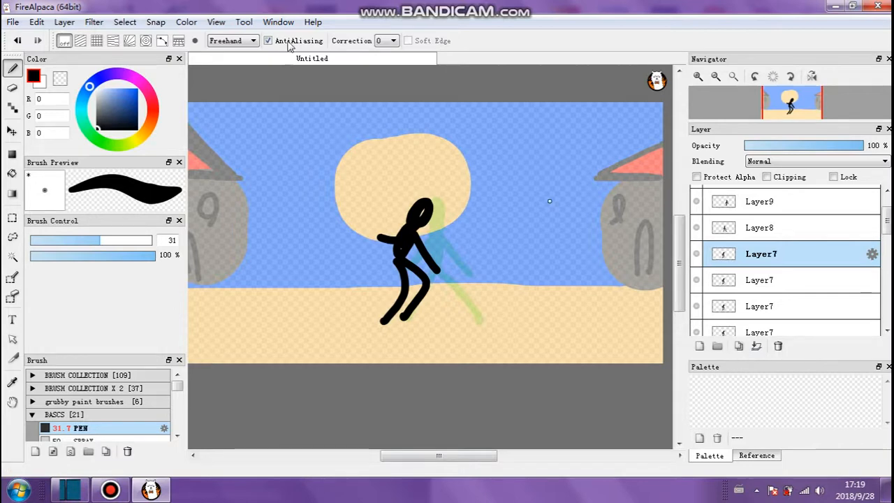
# - Play the animation with the repeated Layer7 frames using AutoPlay in a maximized window, and close the preview
pyautogui.click(216, 21)
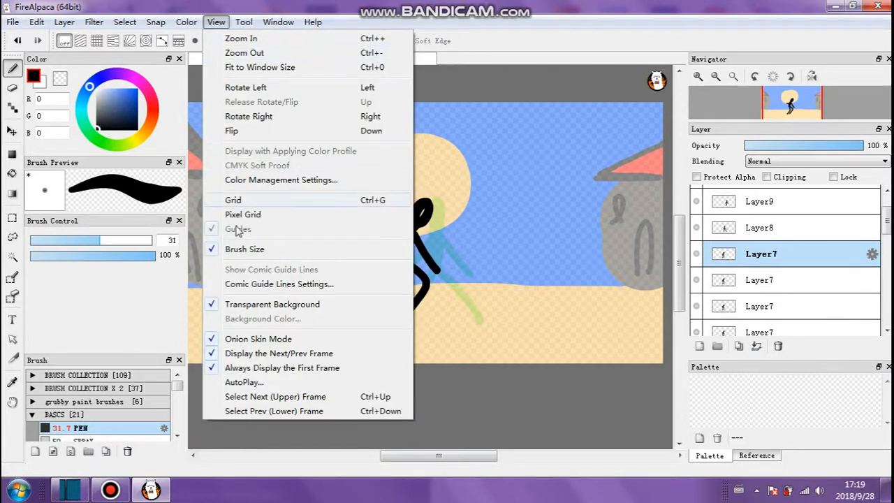
pyautogui.click(230, 383)
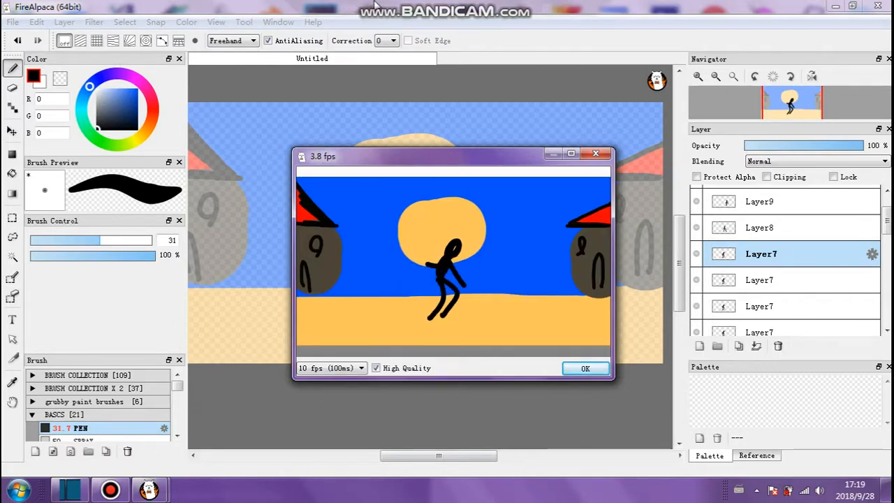
pyautogui.doubleClick(478, 154)
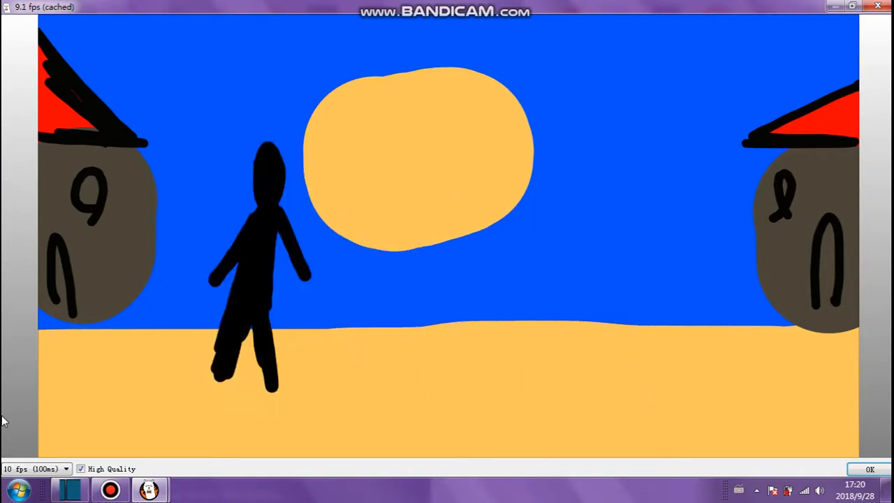
pyautogui.click(61, 469)
pyautogui.click(51, 383)
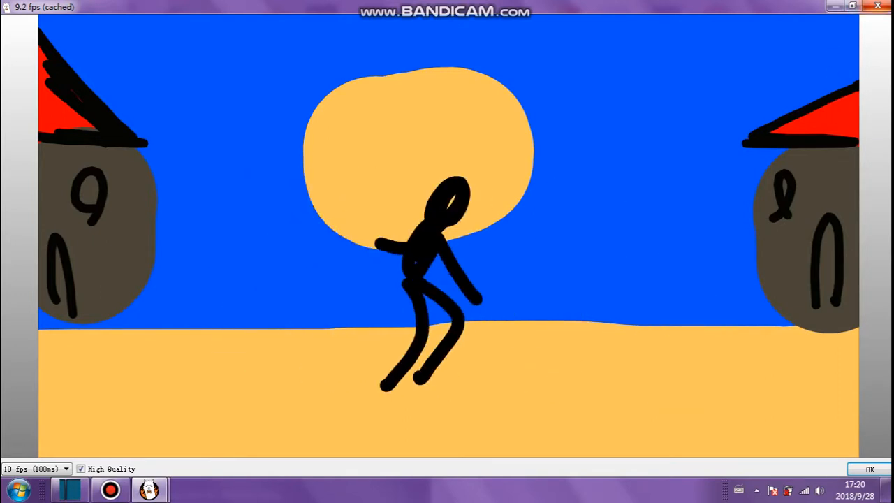
pyautogui.click(880, 7)
# - Look through the layer stack from the background Layer11 up to Layer12 to examine the order of the duplicated Layer7 frames
pyautogui.scroll(-3, 831, 309)
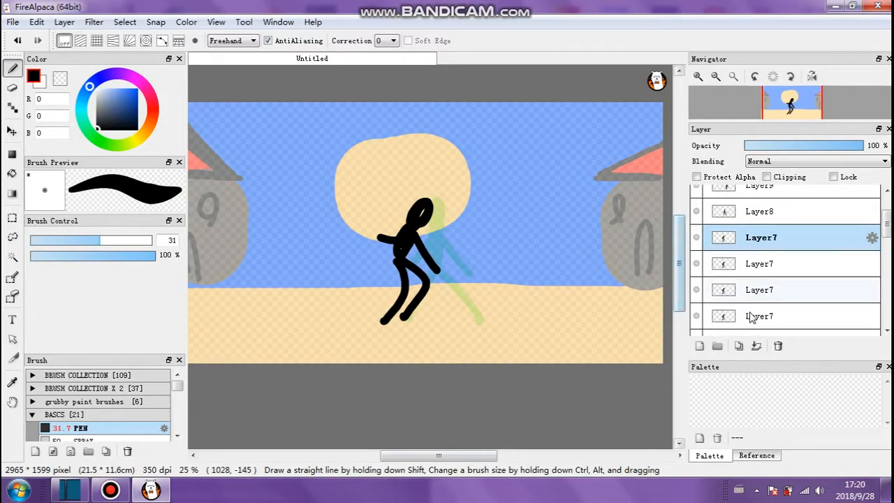
pyautogui.scroll(-3, 774, 332)
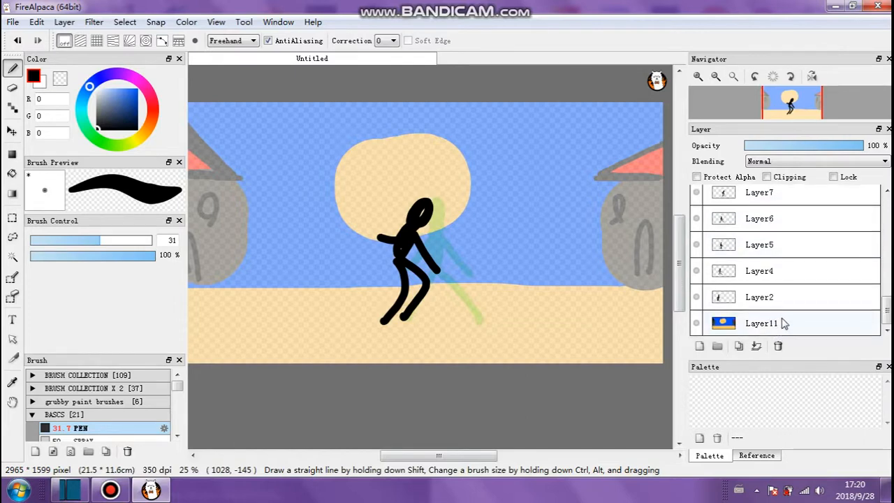
pyautogui.click(782, 323)
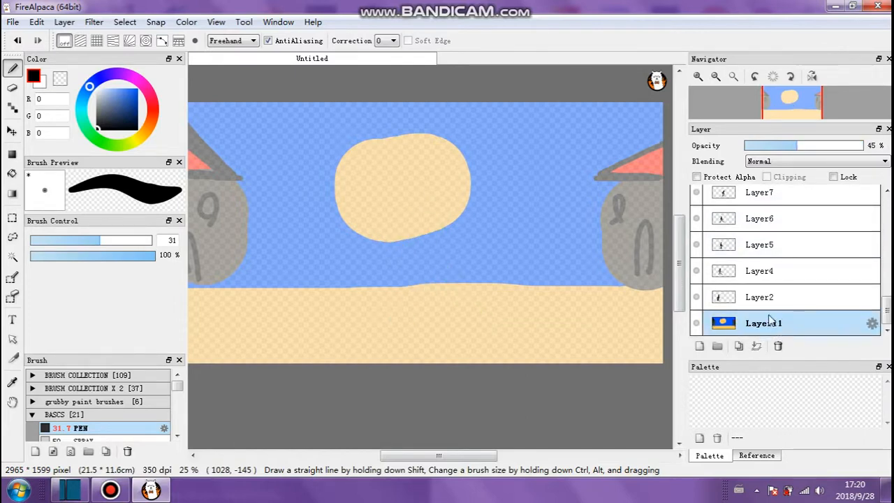
pyautogui.scroll(4, 763, 233)
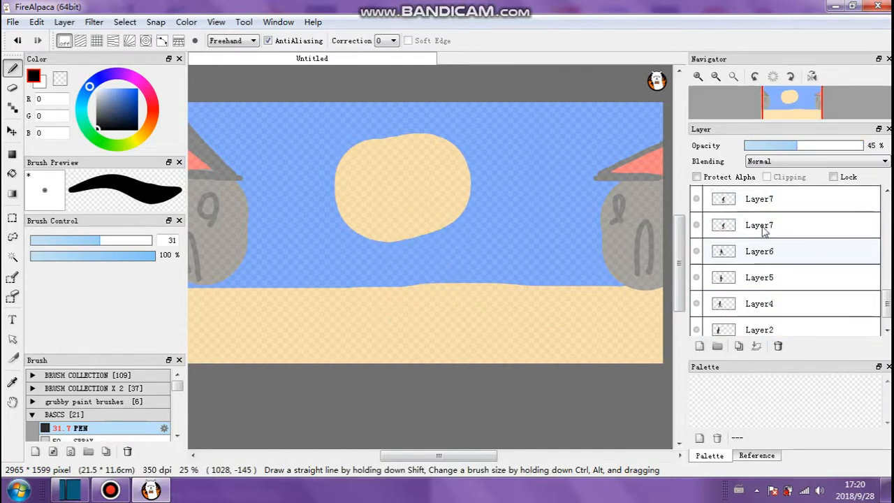
pyautogui.scroll(1, 764, 233)
pyautogui.scroll(-3, 764, 233)
pyautogui.scroll(1, 763, 233)
pyautogui.scroll(4, 764, 233)
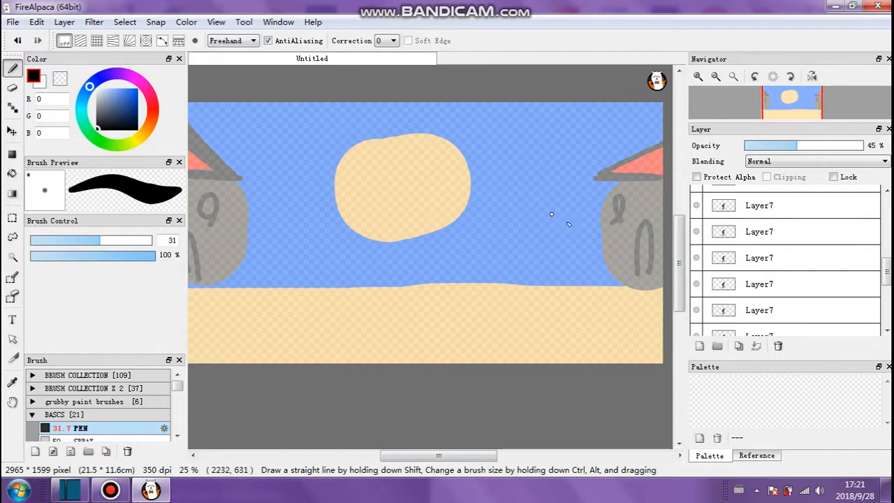
pyautogui.scroll(4, 768, 218)
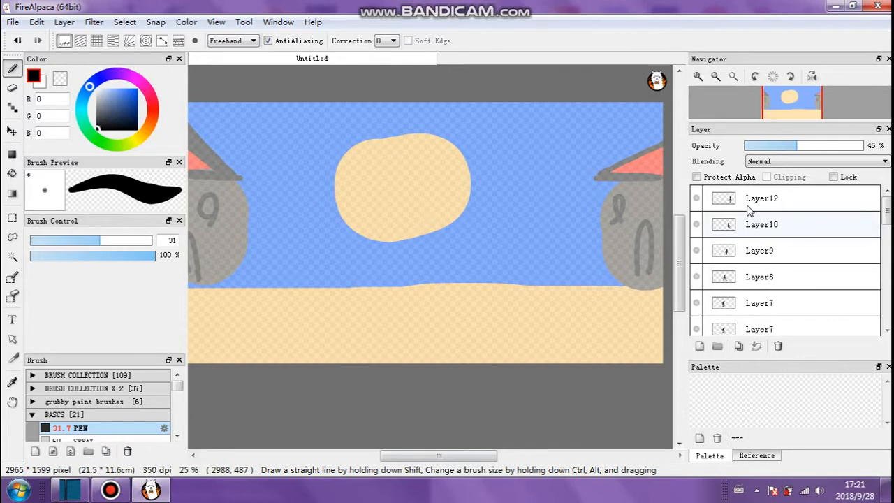
# - Create a new 2965 × 1599 pixel image at 350 dpi with a transparent background, and close the walking animation document
pyautogui.click(217, 22)
pyautogui.click(222, 23)
pyautogui.click(12, 21)
pyautogui.click(28, 38)
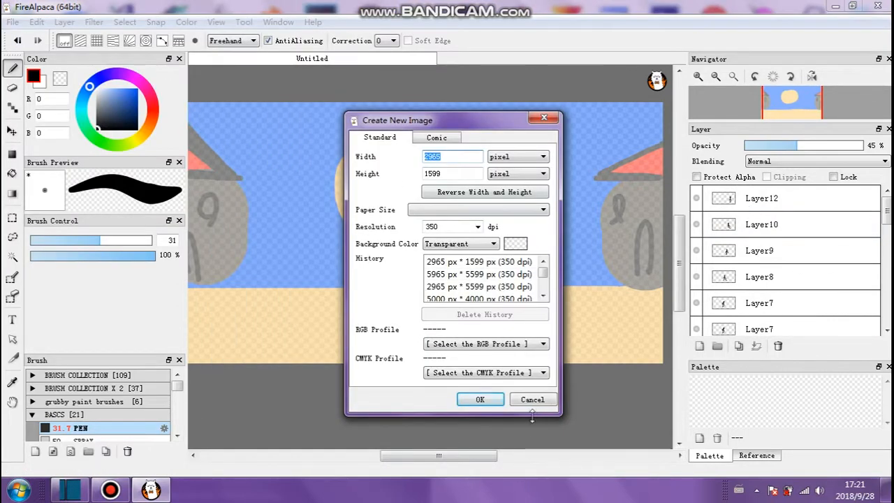
pyautogui.click(480, 400)
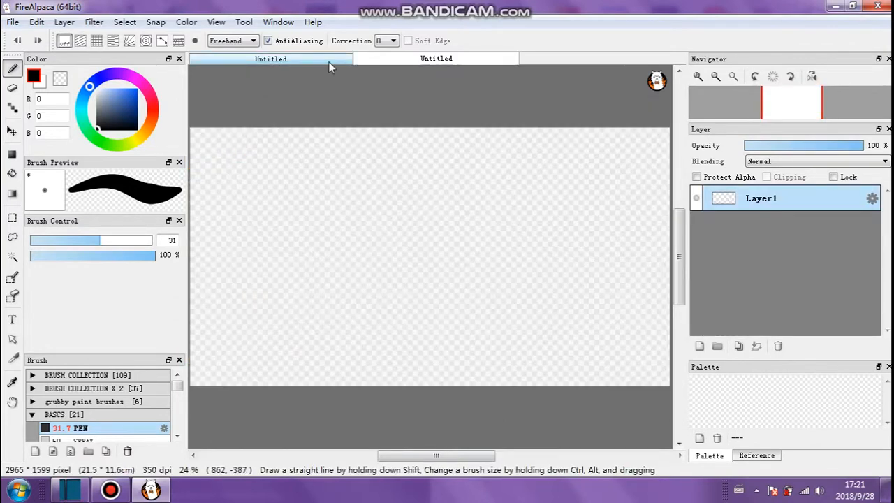
pyautogui.click(342, 61)
pyautogui.click(448, 269)
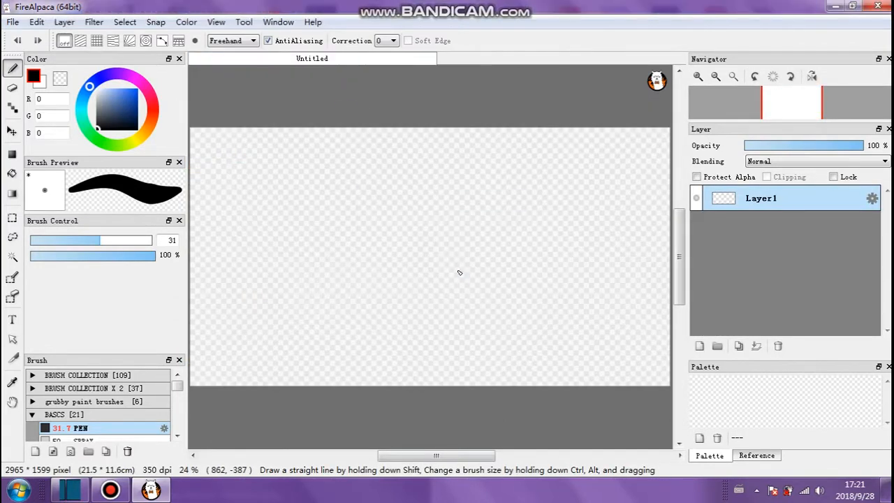
# - Review the Onion Skin Mode and AutoPlay options for the new blank image without changing them
pyautogui.click(216, 22)
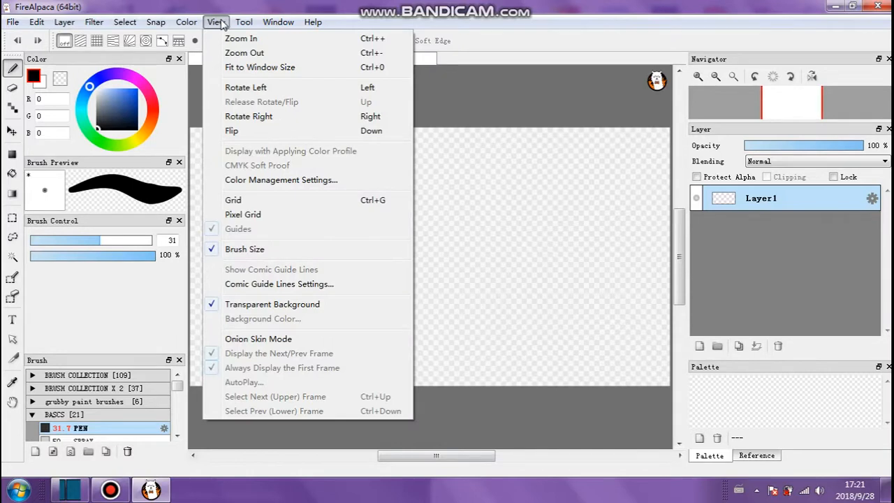
pyautogui.click(217, 23)
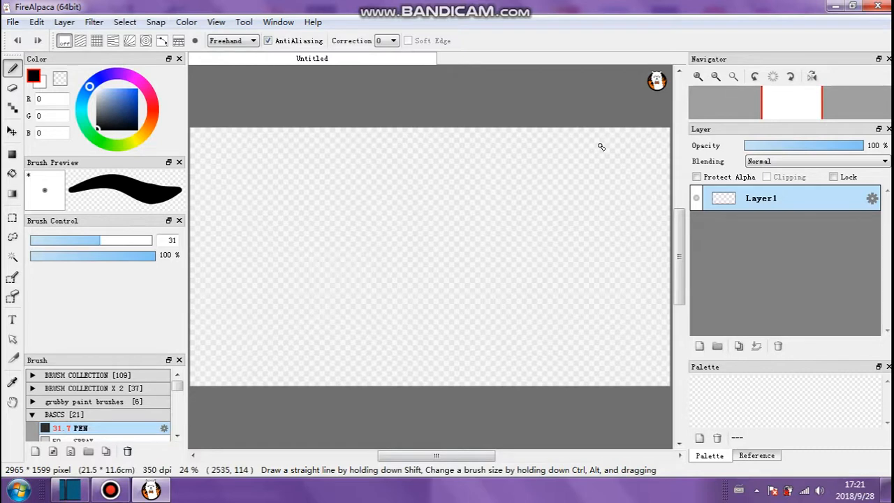
pyautogui.click(99, 491)
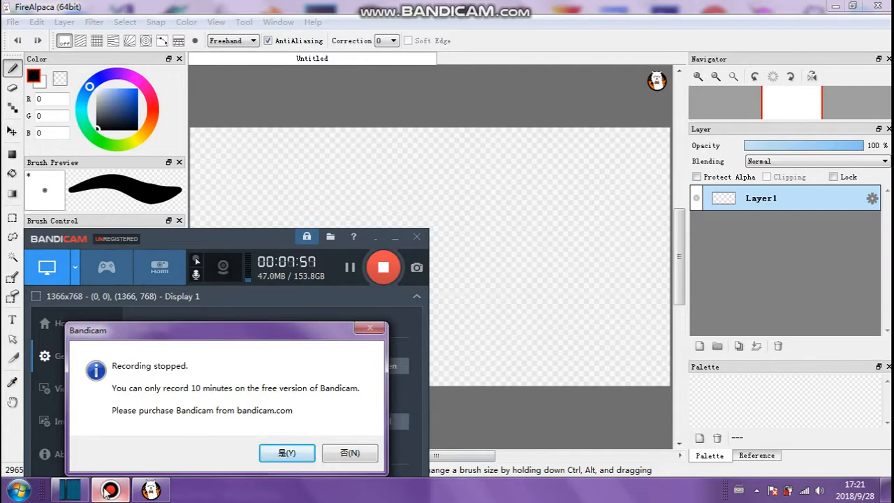
pyautogui.click(106, 492)
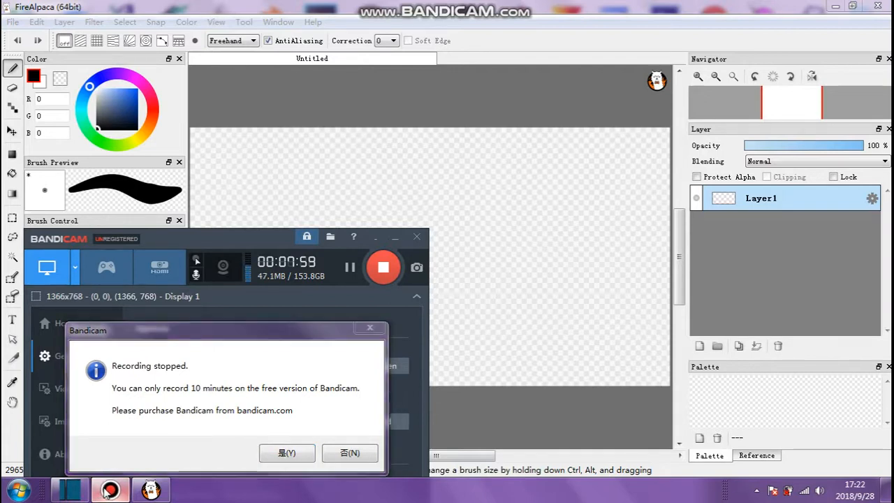
pyautogui.click(105, 492)
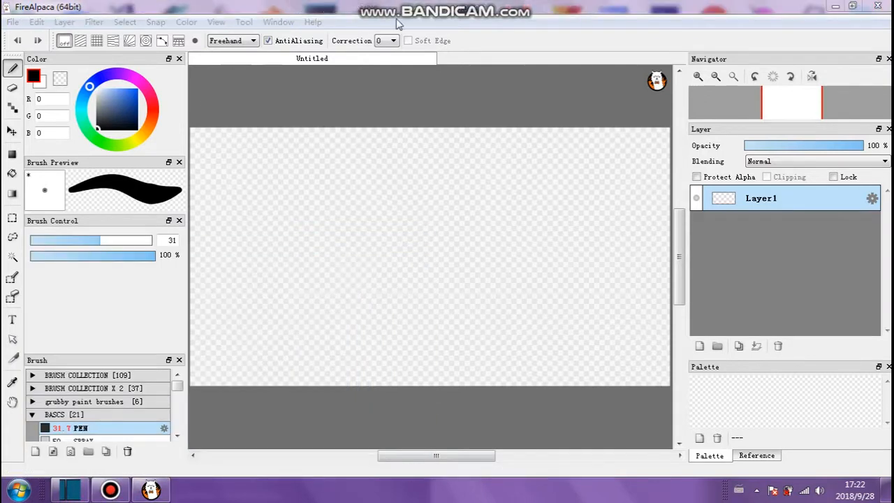
pyautogui.click(396, 23)
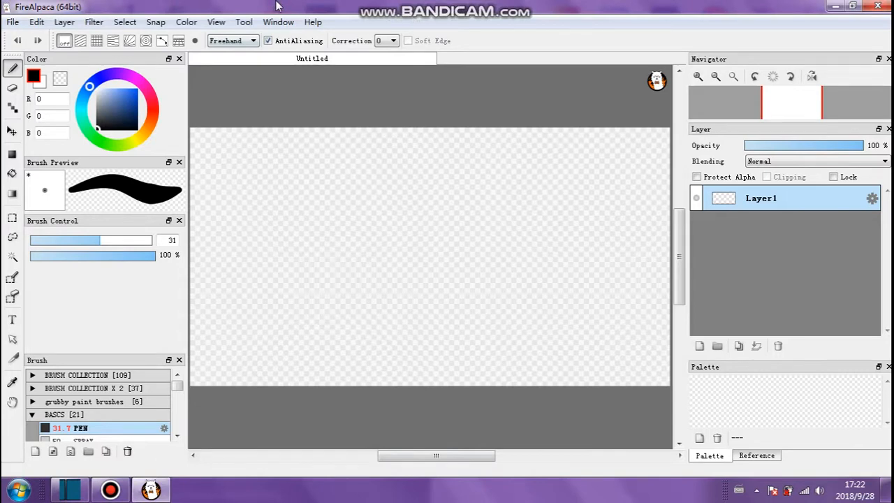
pyautogui.click(515, 3)
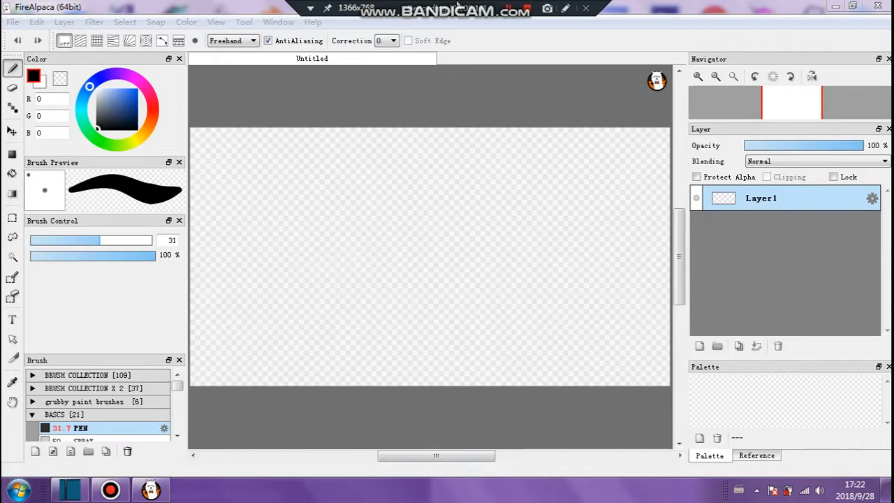
pyautogui.click(168, 3)
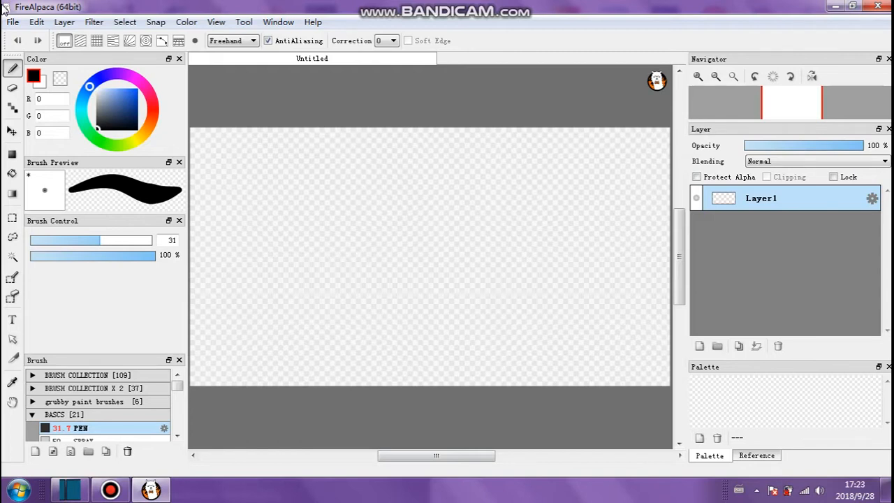
pyautogui.moveTo(441, 4)
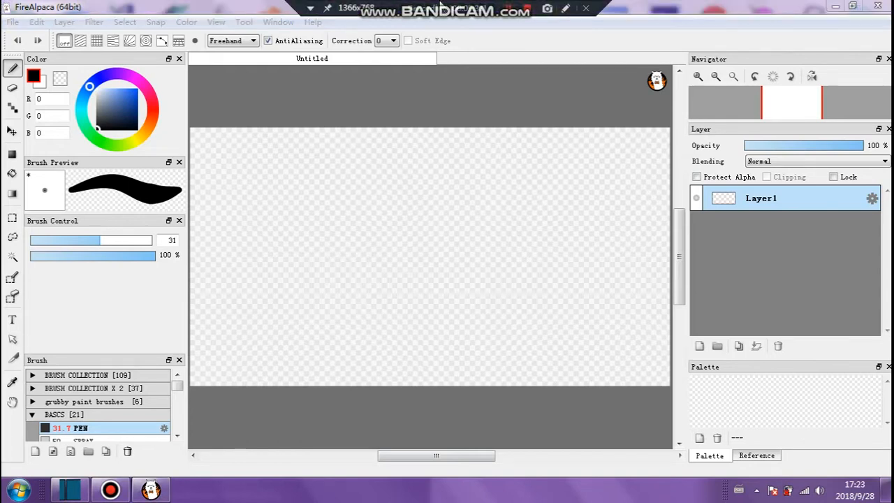